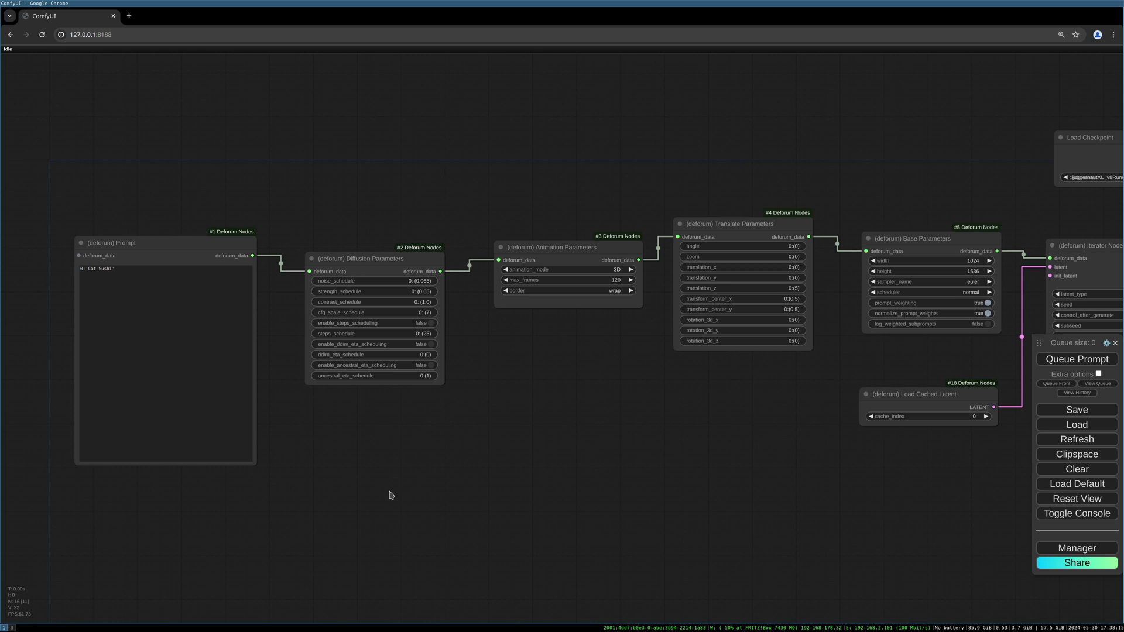
Move the Prompt node away from Diffusion Parameters to make room, and open the node search above the gap.
{"action": "left_click_drag", "start_coordinate": [457, 477], "coordinate": [622, 487]}
{"action": "left_click_drag", "start_coordinate": [325, 262], "coordinate": [148, 257]}
{"action": "double_click", "coordinate": [363, 203]}
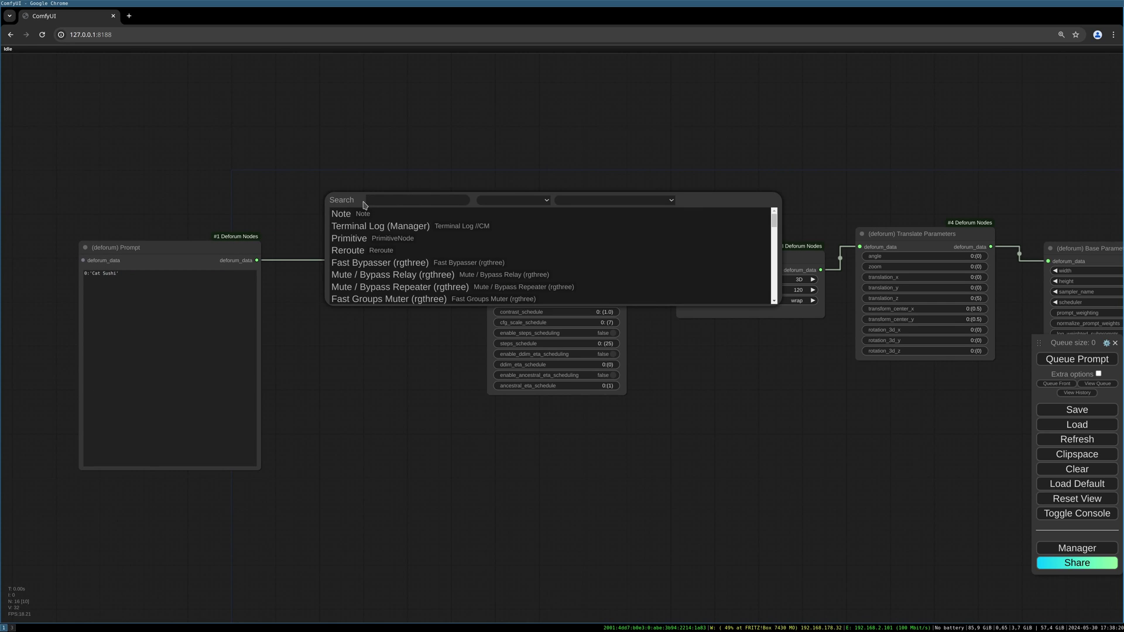
{"action": "type", "text": "c"}
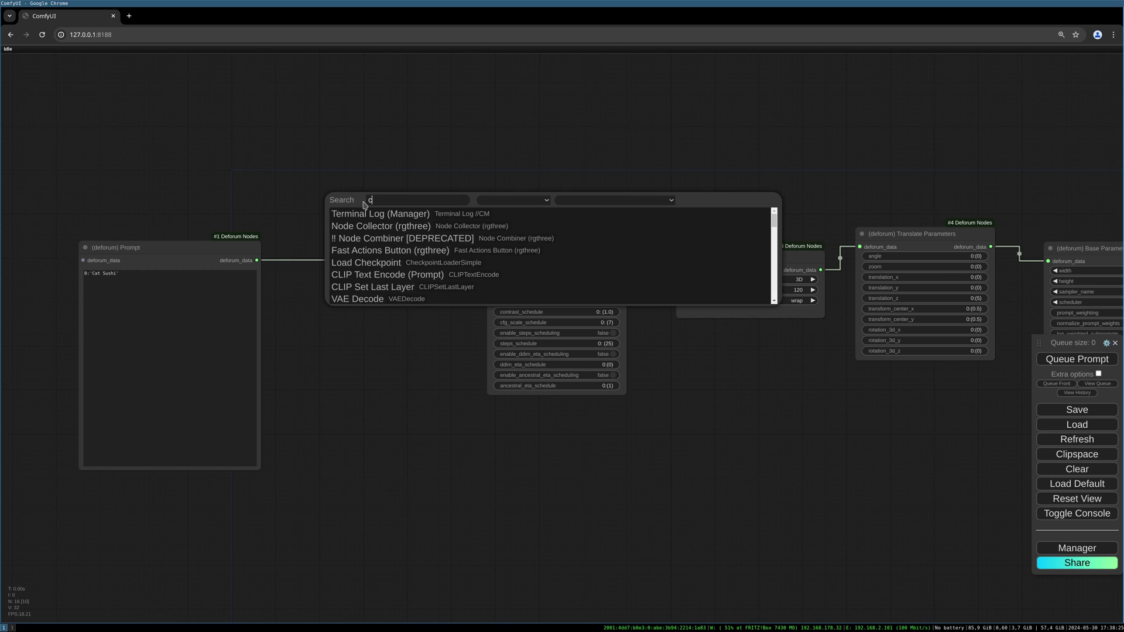
{"action": "type", "text": "eda"}
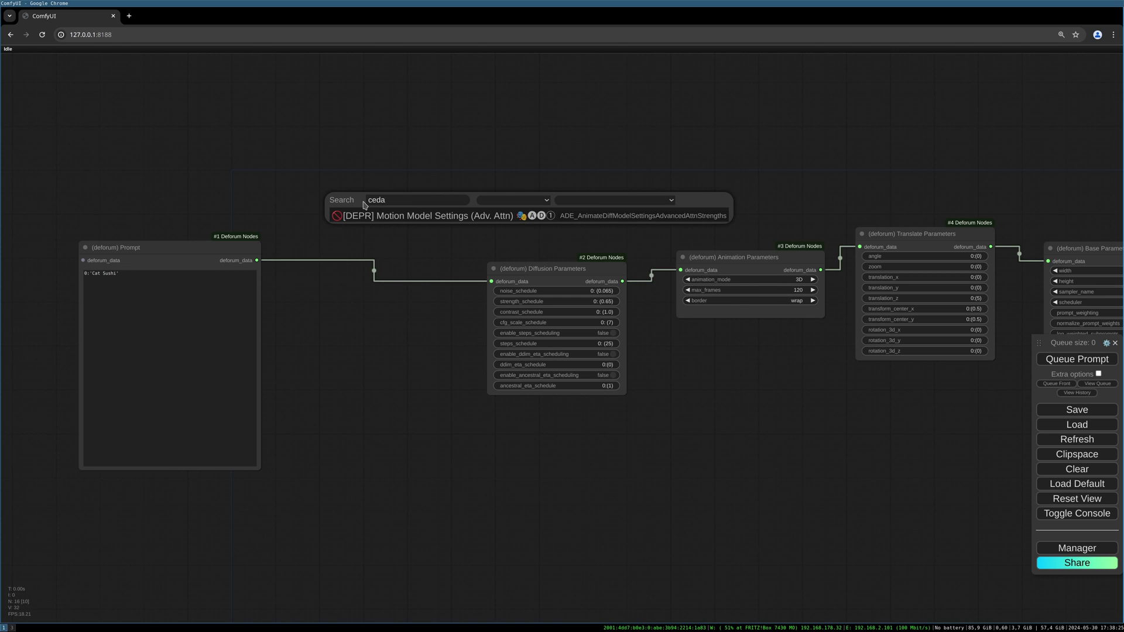
{"action": "key", "text": "BackSpace"}
{"action": "key", "text": "BackSpace"}
{"action": "key", "text": "BackSpace"}
{"action": "key", "text": "BackSpace"}
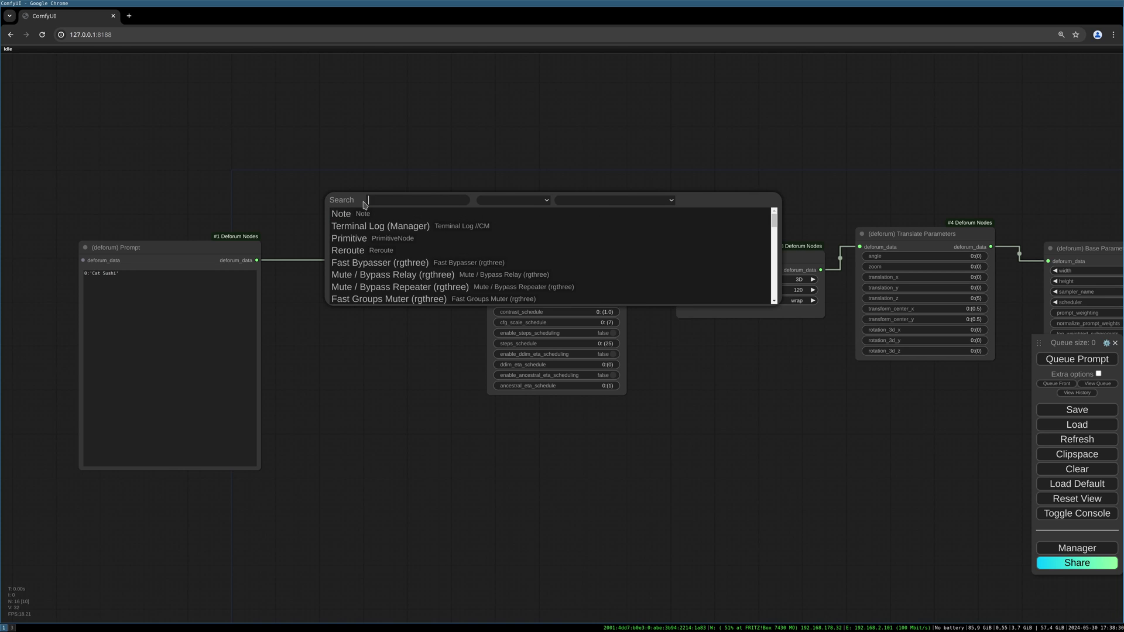
Find and add a (deforum) Cadence Parameters node, placing it between the Prompt and Diffusion Parameters nodes.
{"action": "type", "text": "cade"}
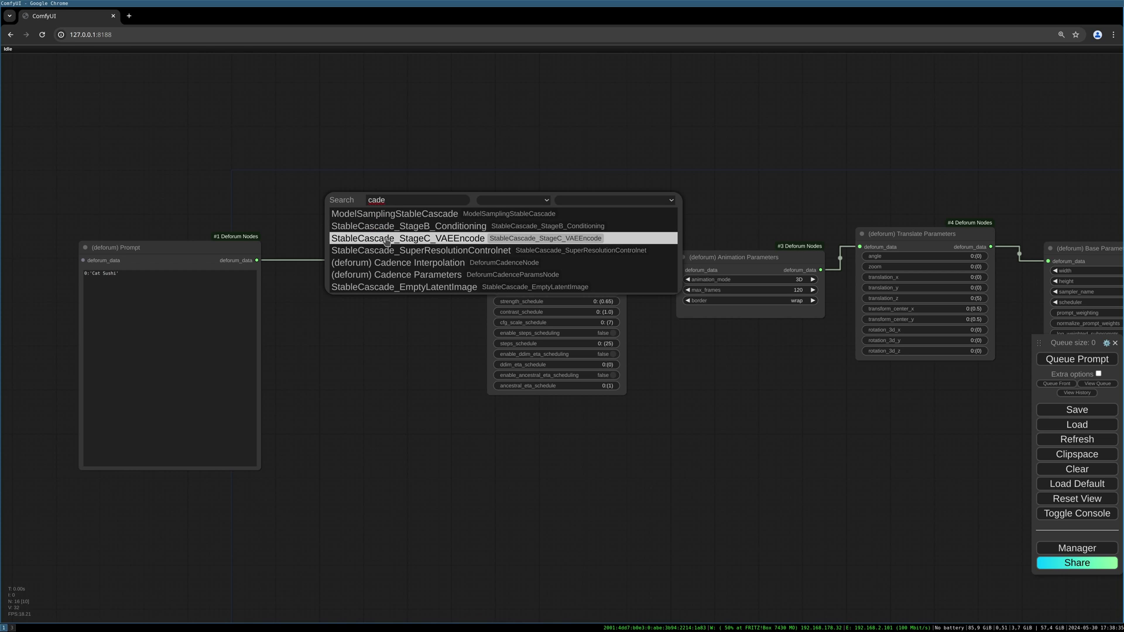
{"action": "left_click", "coordinate": [396, 275]}
{"action": "left_click_drag", "start_coordinate": [437, 213], "coordinate": [374, 336]}
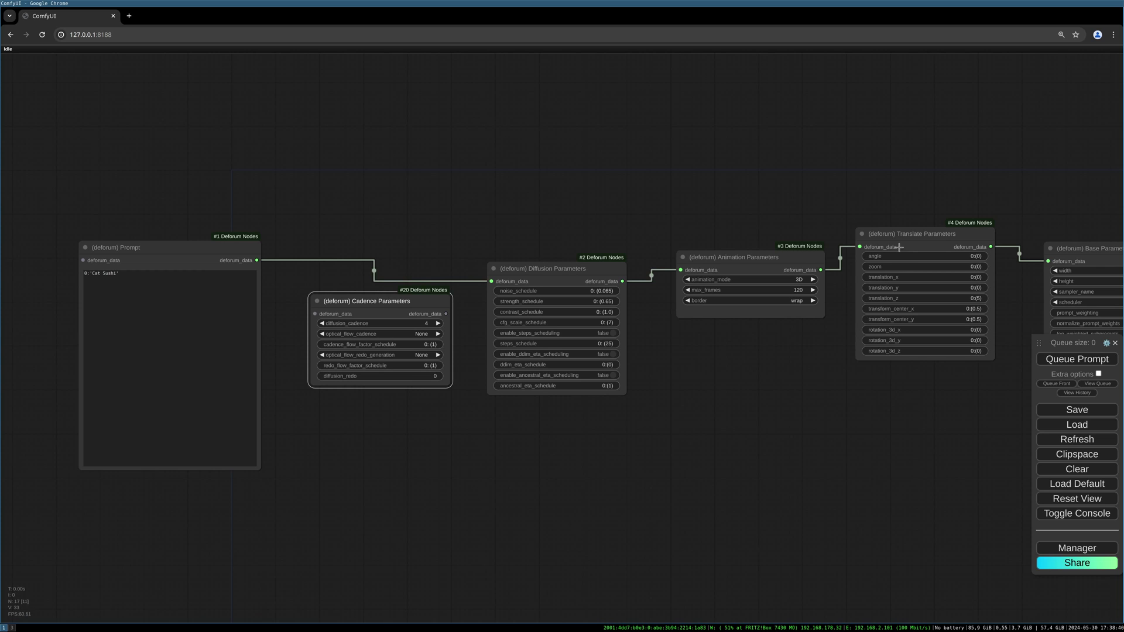
Route deforum_data from the Prompt node through Cadence Parameters into Diffusion Parameters, and line the new node up with its neighbours.
{"action": "left_click_drag", "start_coordinate": [256, 260], "coordinate": [314, 313]}
{"action": "left_click_drag", "start_coordinate": [445, 314], "coordinate": [491, 281]}
{"action": "left_click_drag", "start_coordinate": [402, 306], "coordinate": [404, 263]}
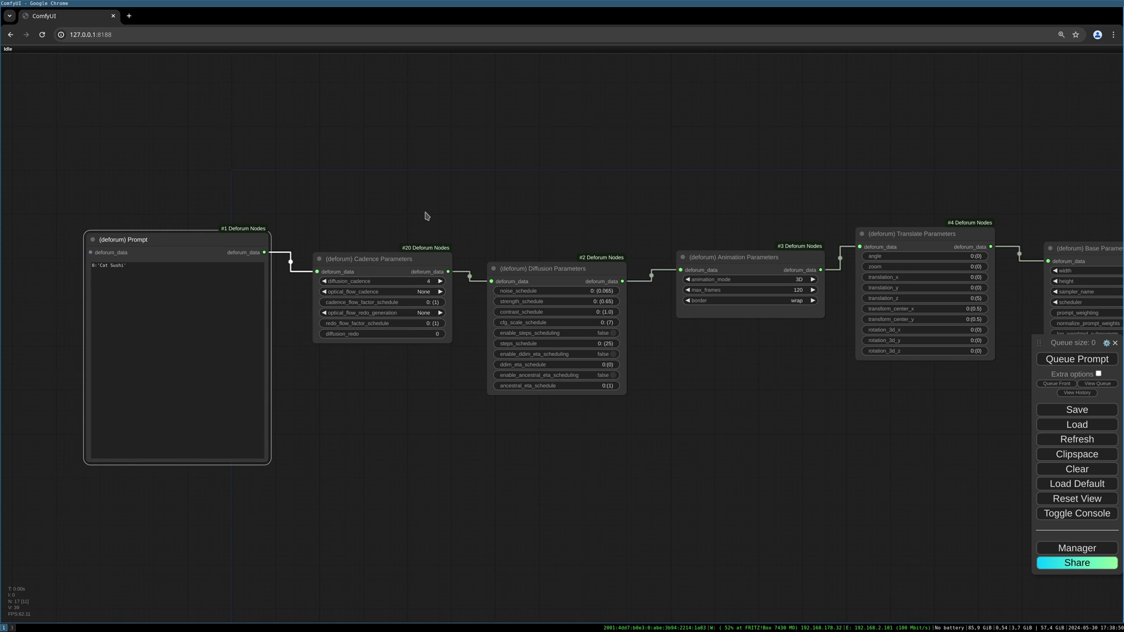
Set diffusion_cadence to 12 and optical_flow_cadence to RAFT on the Cadence Parameters node.
{"action": "left_click", "coordinate": [441, 281]}
{"action": "left_click", "coordinate": [440, 281]}
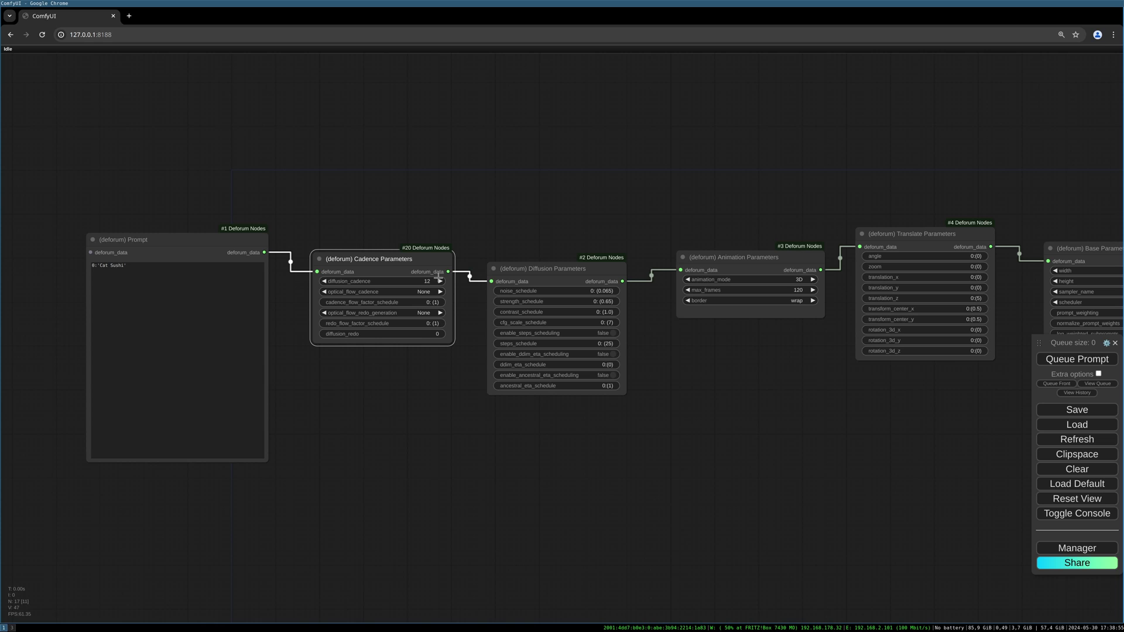
{"action": "scroll", "coordinate": [460, 245], "scroll_direction": "down", "scroll_amount": 1}
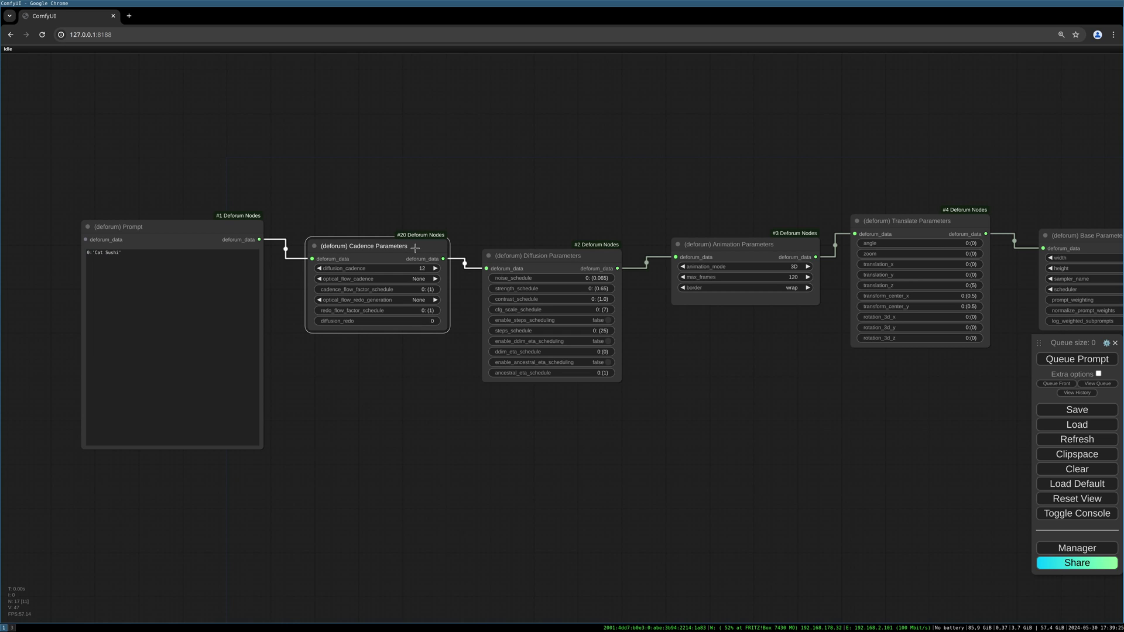
{"action": "left_click_drag", "start_coordinate": [415, 248], "coordinate": [423, 265]}
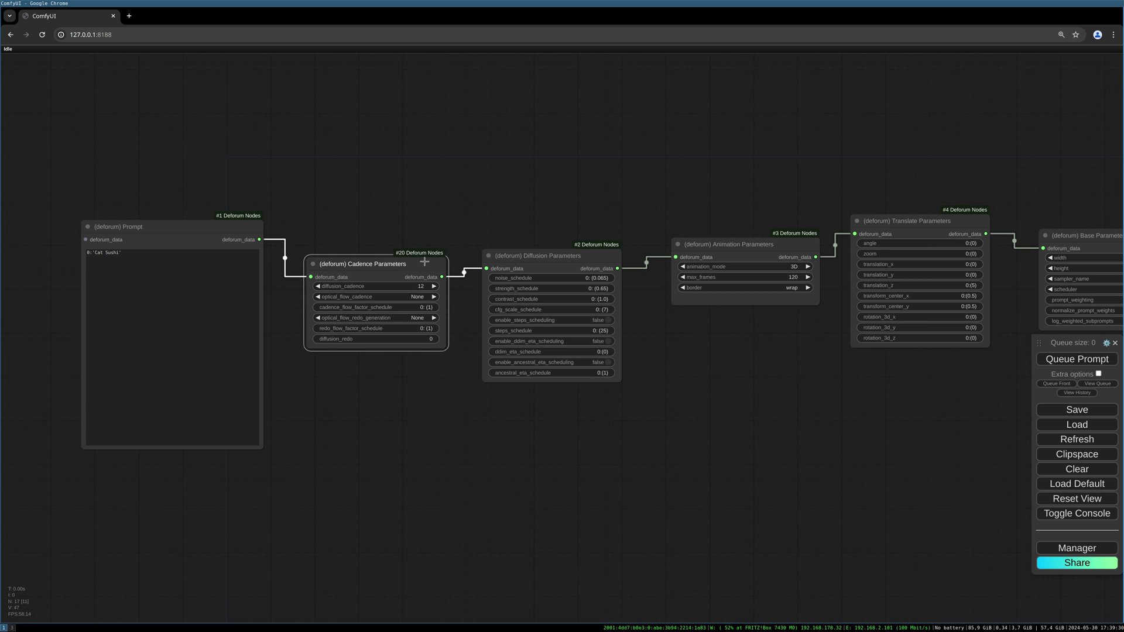
{"action": "left_click", "coordinate": [416, 296]}
{"action": "left_click", "coordinate": [430, 307]}
{"action": "left_click_drag", "start_coordinate": [401, 277], "coordinate": [397, 272]}
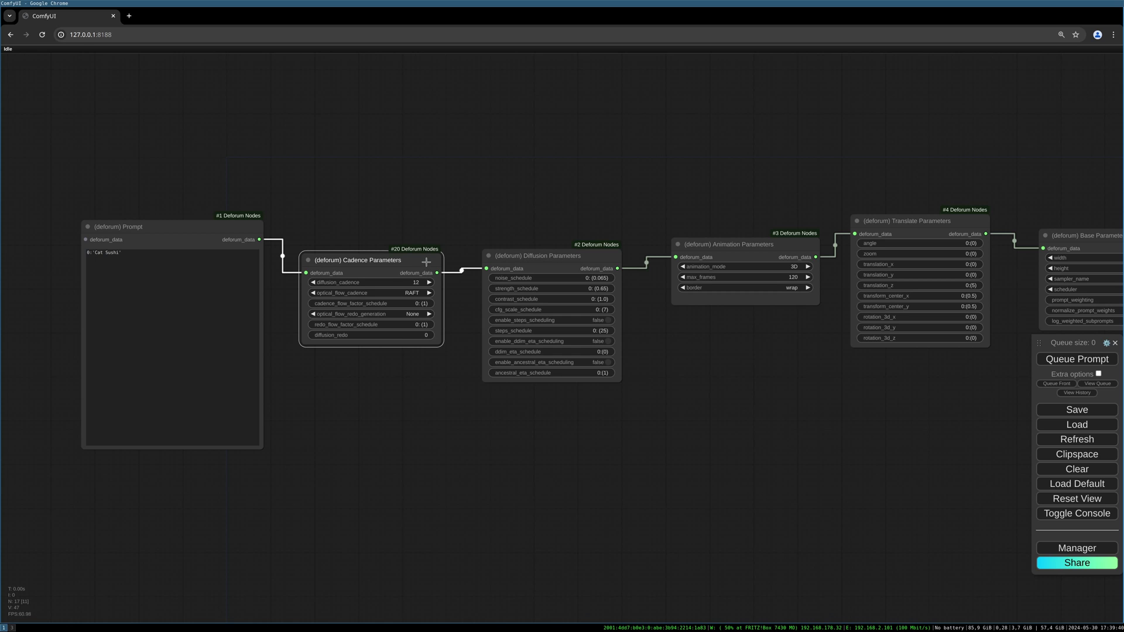
{"action": "left_click_drag", "start_coordinate": [426, 262], "coordinate": [427, 263]}
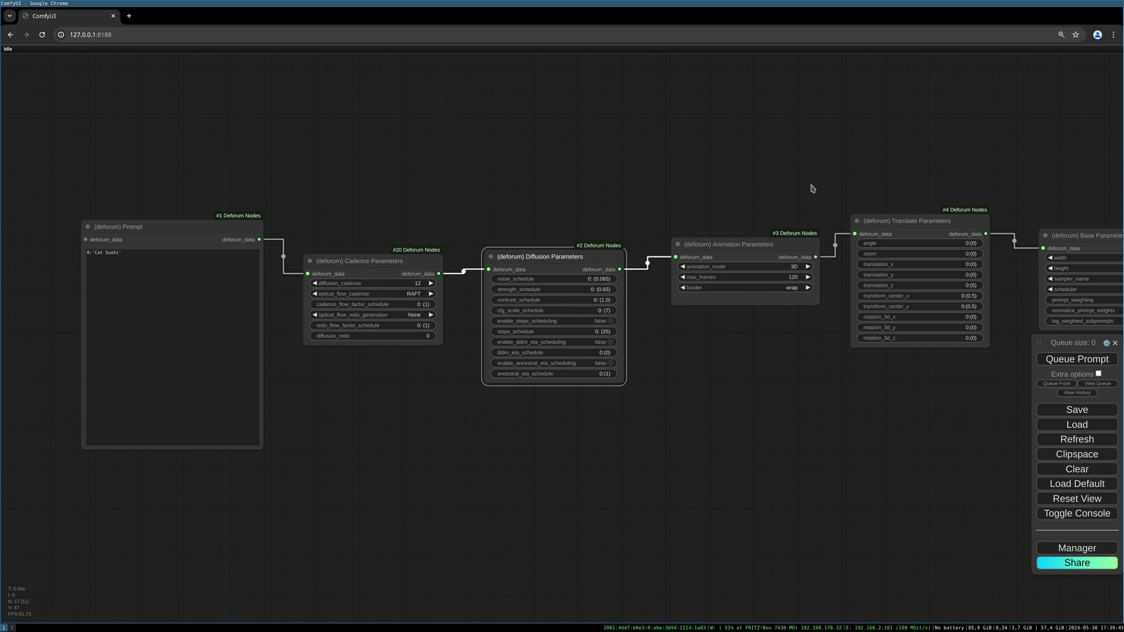
Move the KSampler and all nodes after it further right to open a wide gap after Blend Conditionings.
{"action": "left_click_drag", "start_coordinate": [812, 188], "coordinate": [519, 183]}
{"action": "left_click_drag", "start_coordinate": [912, 178], "coordinate": [457, 179]}
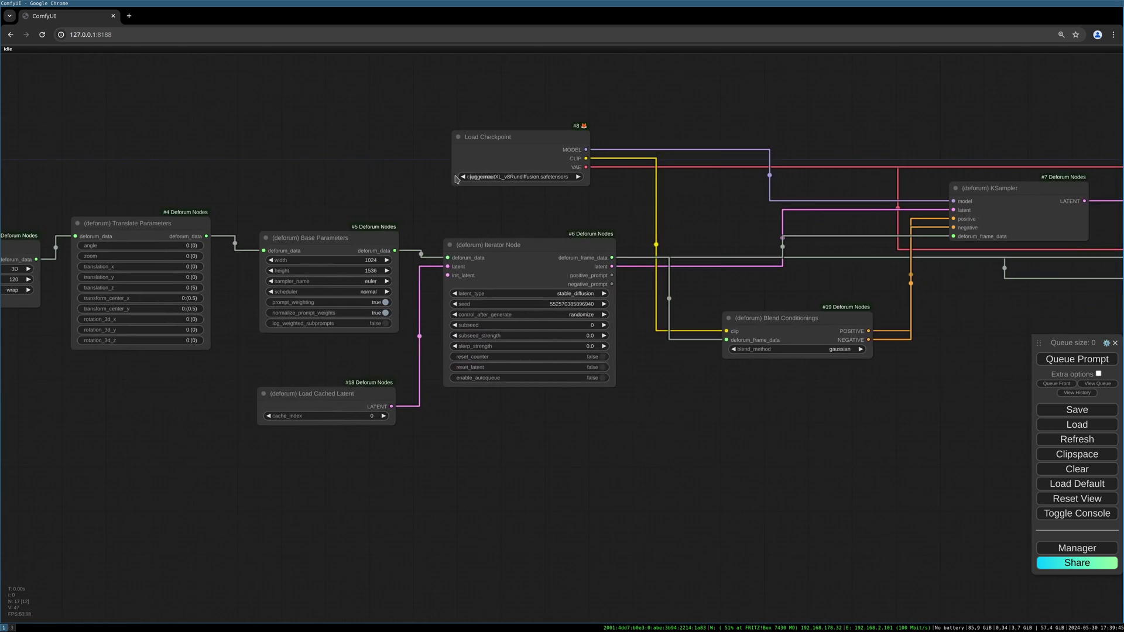
{"action": "left_click_drag", "start_coordinate": [806, 121], "coordinate": [381, 139]}
{"action": "scroll", "coordinate": [654, 112], "scroll_direction": "down", "scroll_amount": 3}
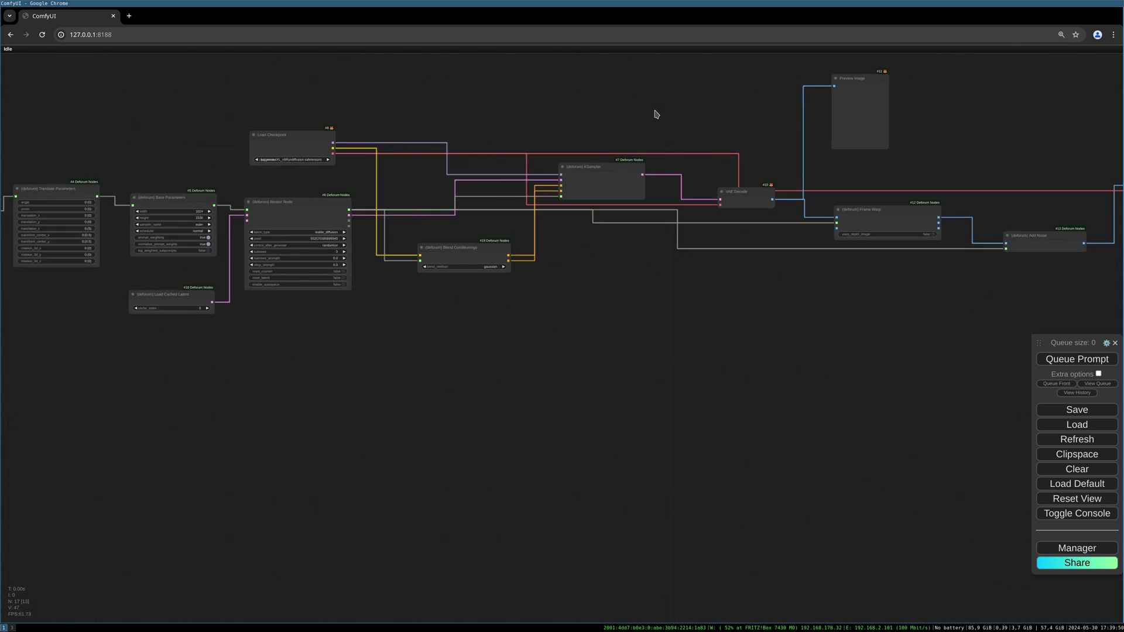
{"action": "scroll", "coordinate": [585, 126], "scroll_direction": "down", "scroll_amount": 2}
{"action": "mouse_move", "coordinate": [655, 115]}
{"action": "left_mouse_down"}
{"action": "mouse_move", "coordinate": [515, 139]}
{"action": "mouse_move", "coordinate": [424, 173]}
{"action": "left_mouse_up"}
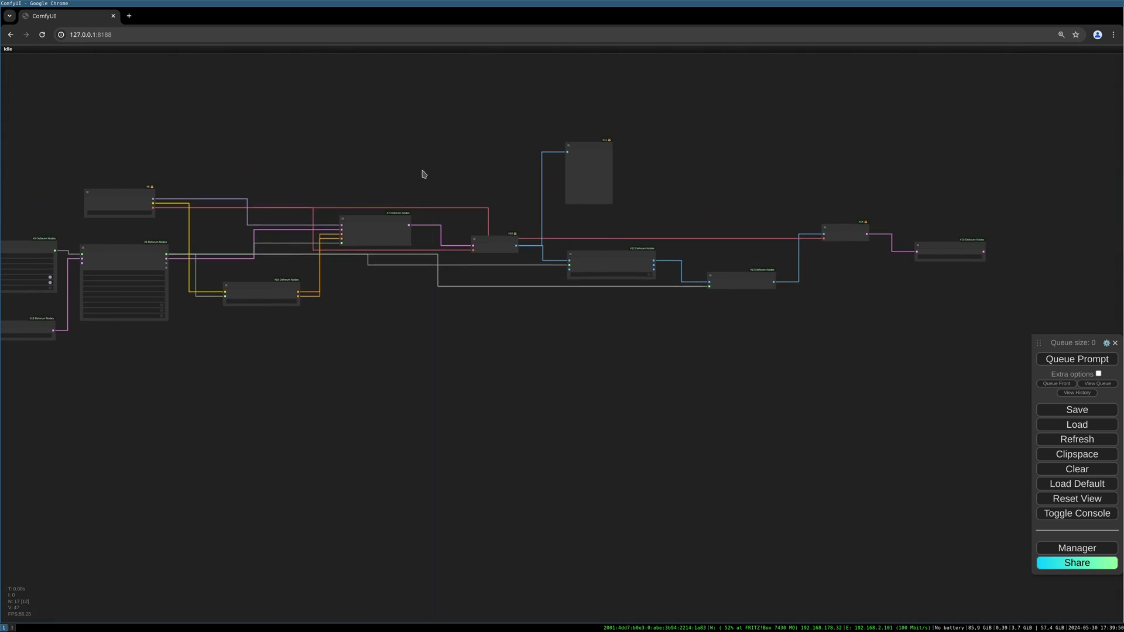
{"action": "left_click", "coordinate": [401, 226]}
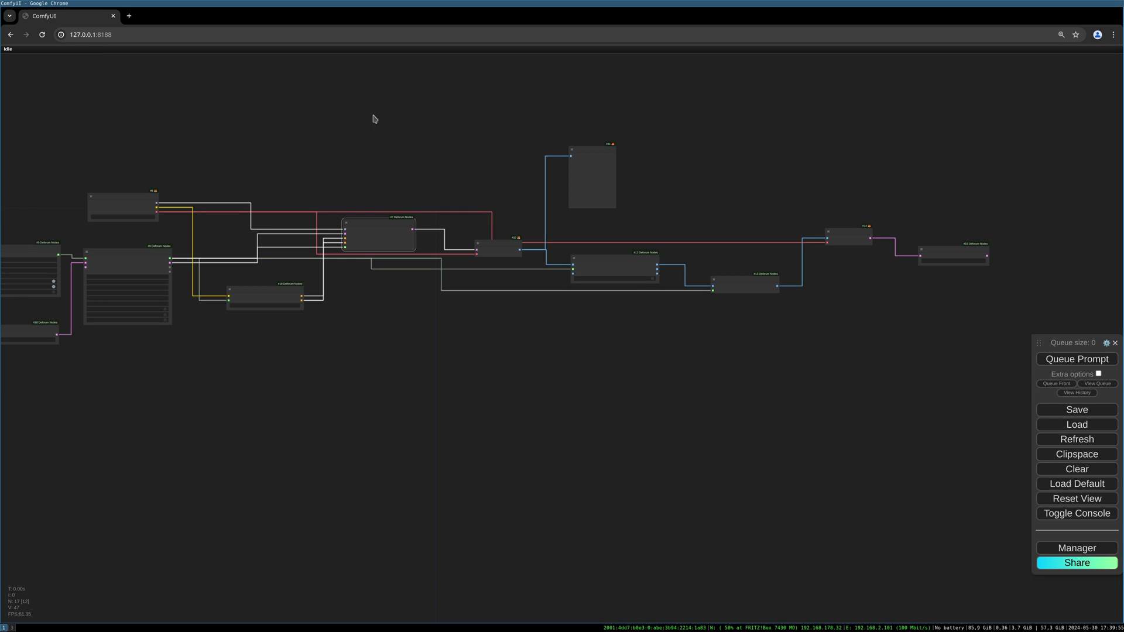
{"action": "left_click_drag", "start_coordinate": [371, 113], "coordinate": [1018, 389]}
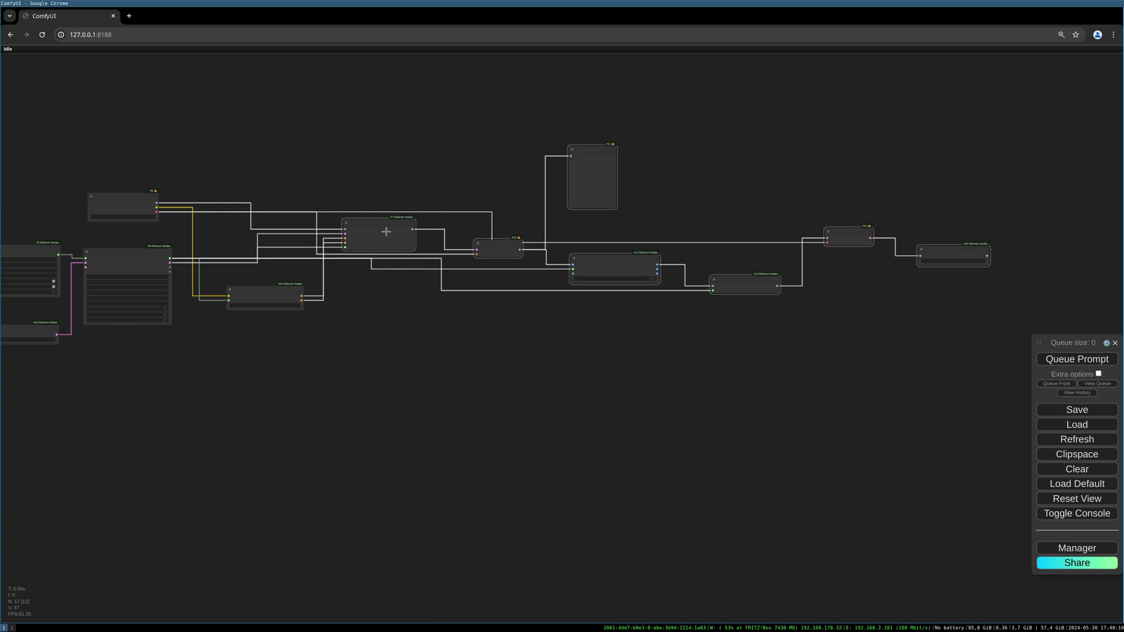
{"action": "left_click_drag", "start_coordinate": [386, 232], "coordinate": [679, 226]}
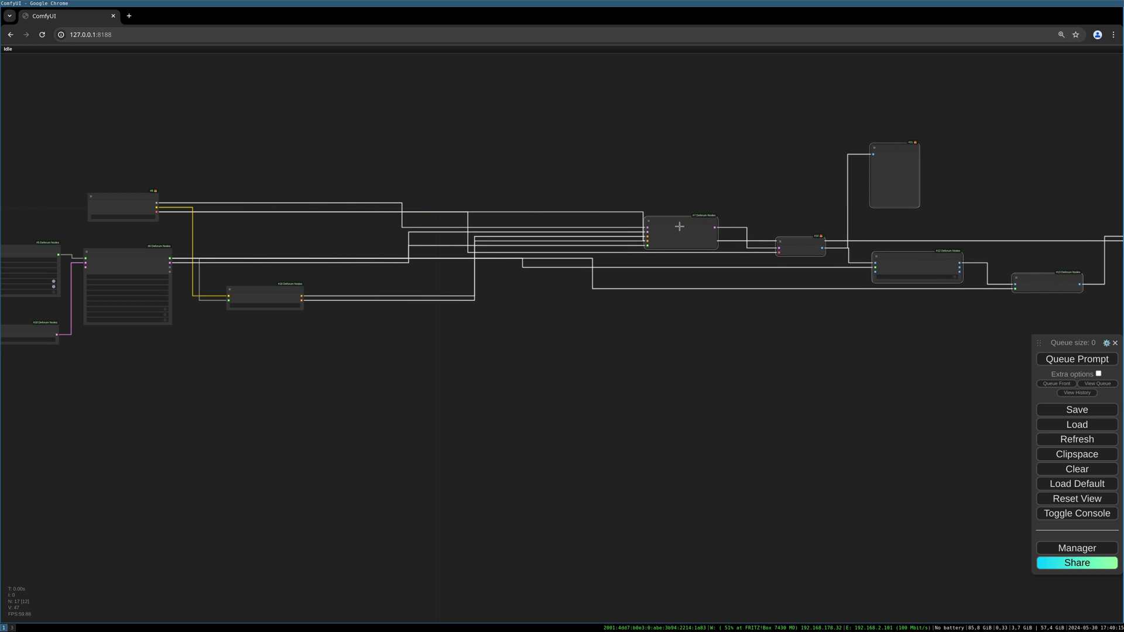
Add a (deforum) Cadence Interpolation node above the workflow and feed it the Iterator Node's deforum_frame_data.
{"action": "left_click_drag", "start_coordinate": [495, 332], "coordinate": [613, 400]}
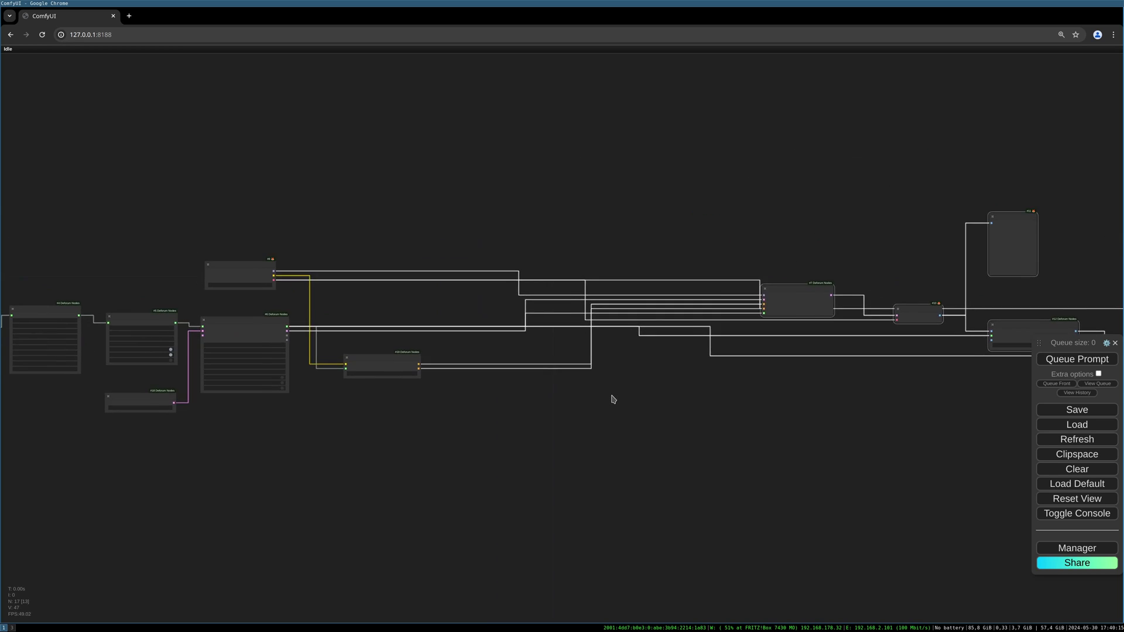
{"action": "scroll", "coordinate": [613, 399], "scroll_direction": "up", "scroll_amount": 3}
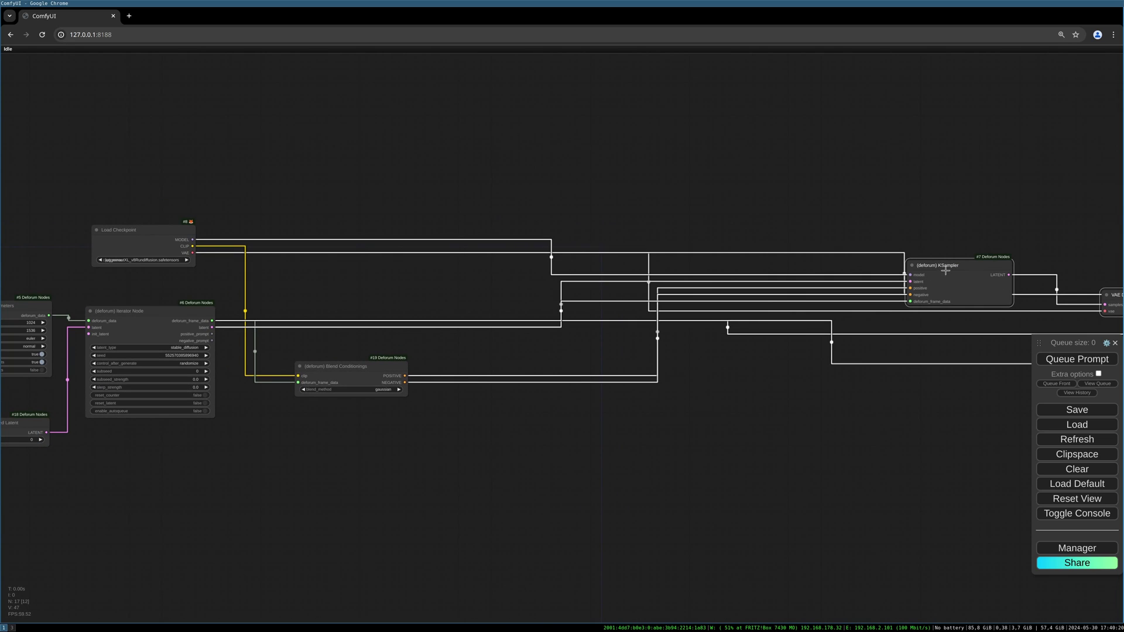
{"action": "double_click", "coordinate": [450, 119]}
{"action": "type", "text": "ca"}
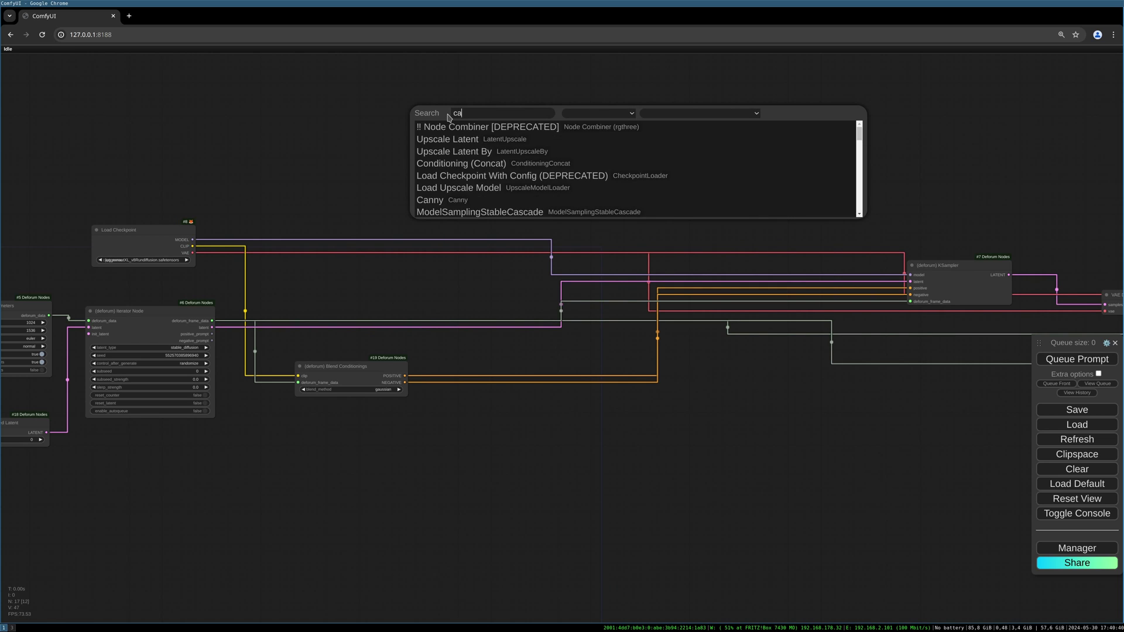
{"action": "type", "text": "denc"}
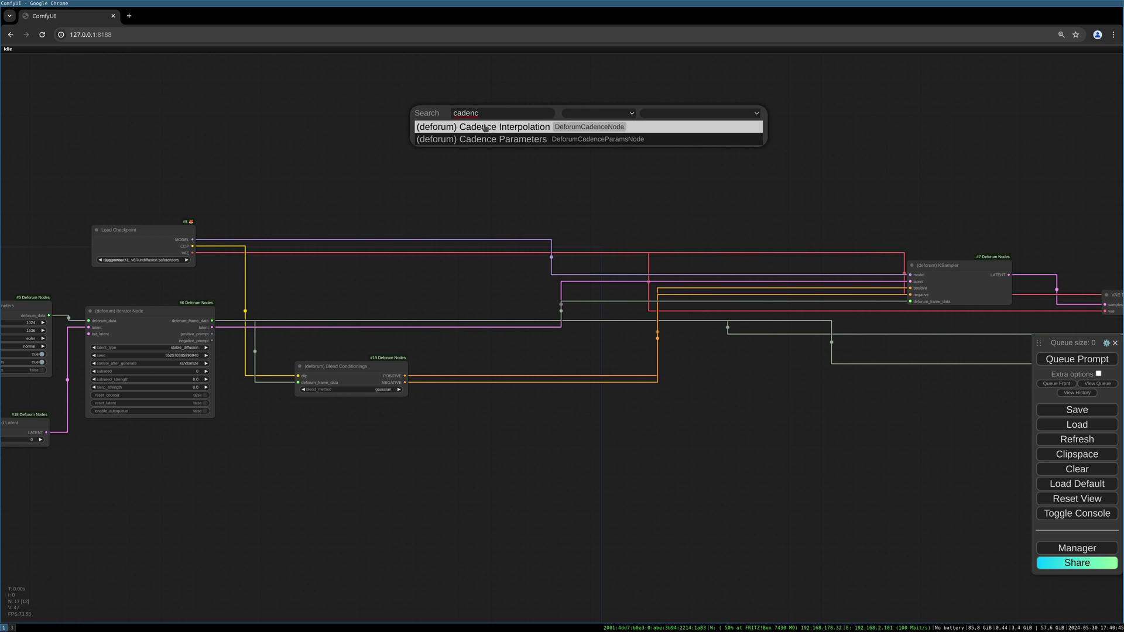
{"action": "left_click", "coordinate": [481, 127]}
{"action": "left_click_drag", "start_coordinate": [292, 265], "coordinate": [332, 266]}
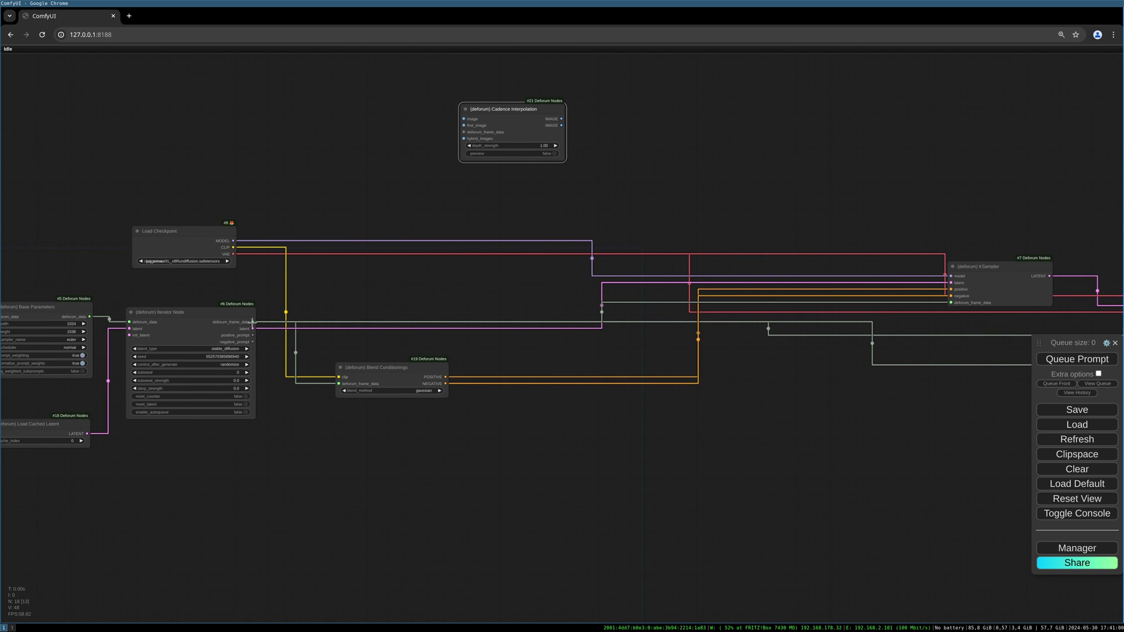
{"action": "left_click_drag", "start_coordinate": [252, 322], "coordinate": [492, 137]}
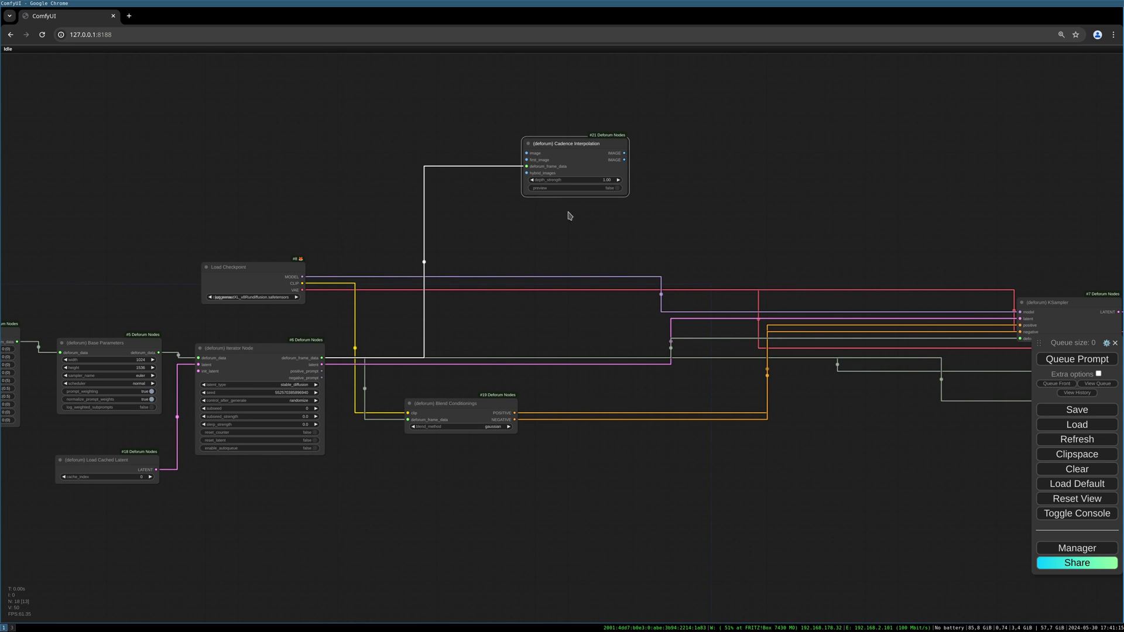
Add two (deforum) Load Cached Image nodes, one below the other, to the left of Cadence Interpolation.
{"action": "double_click", "coordinate": [376, 102]}
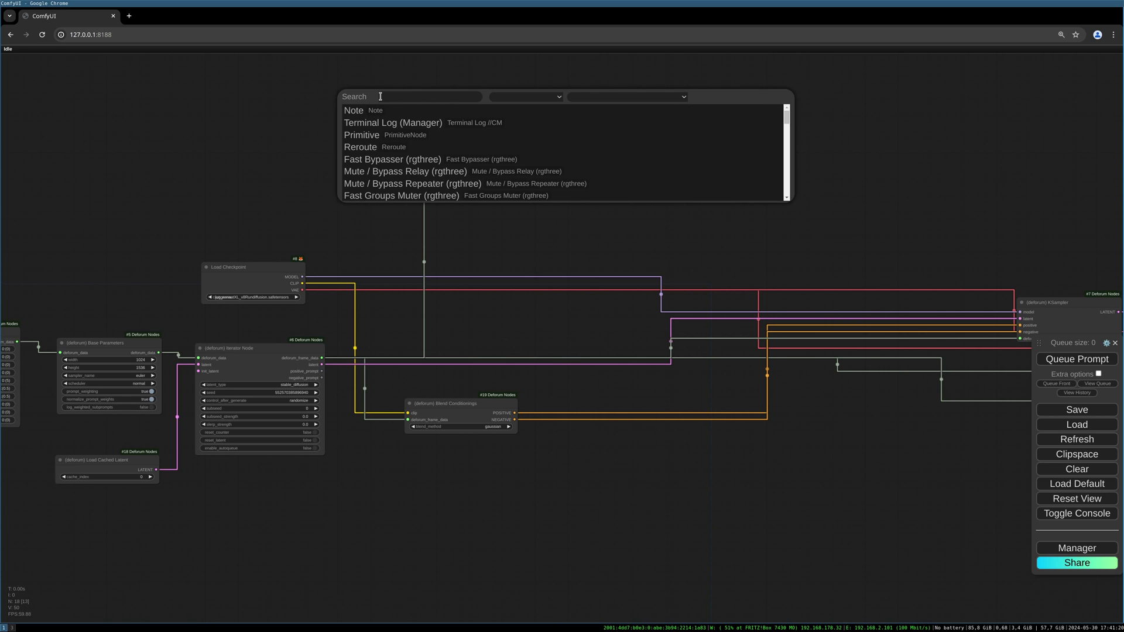
{"action": "type", "text": "load"}
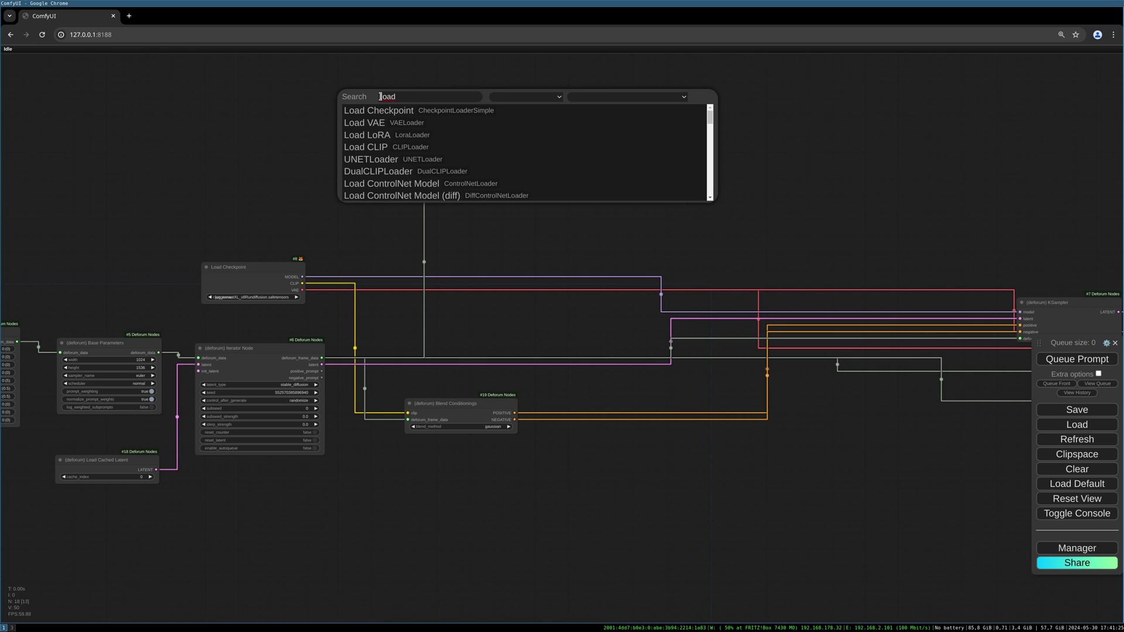
{"action": "type", "text": " cach"}
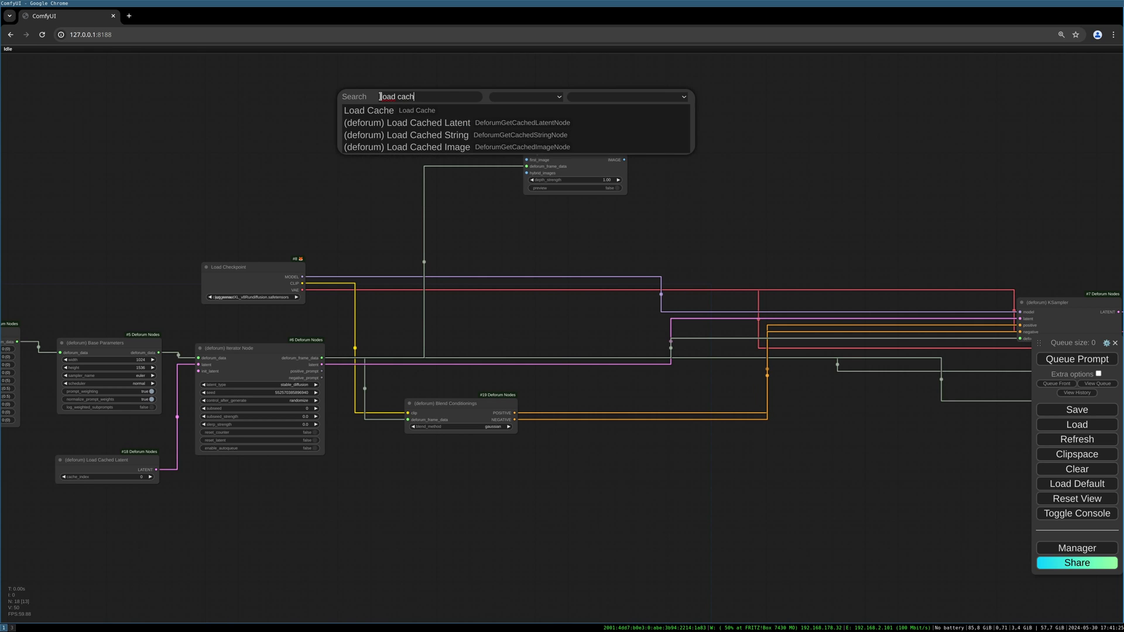
{"action": "left_click", "coordinate": [401, 145]}
{"action": "left_click_drag", "start_coordinate": [440, 100], "coordinate": [381, 130]}
{"action": "key", "text": "ctrl+v"}
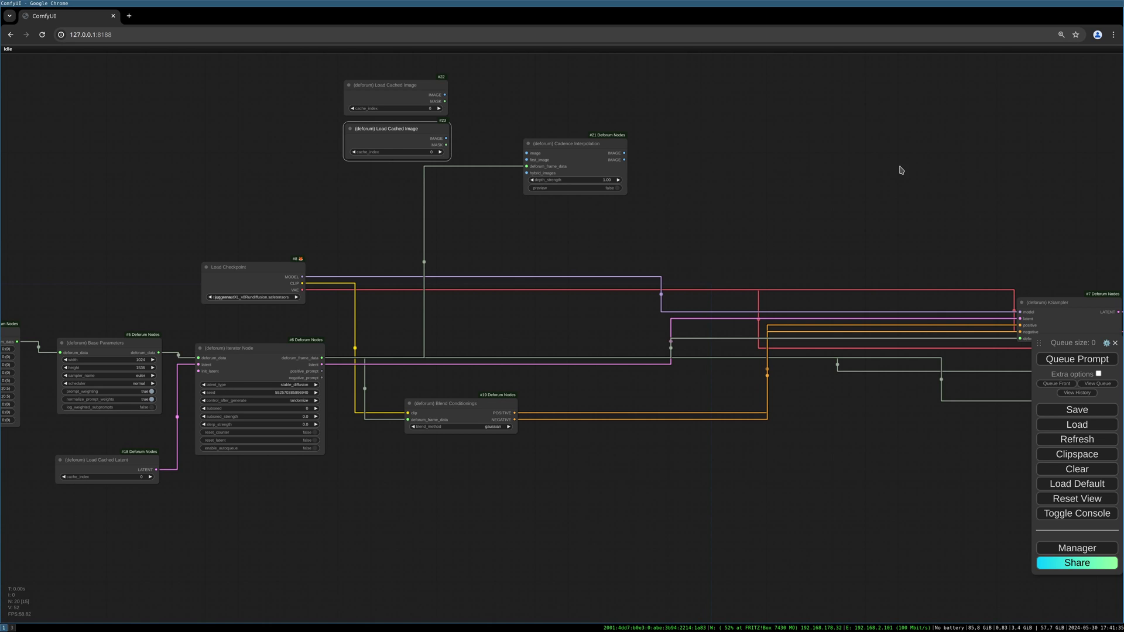
Set the upper Load Cached Image node's cache_index to 1.
{"action": "left_click", "coordinate": [439, 108]}
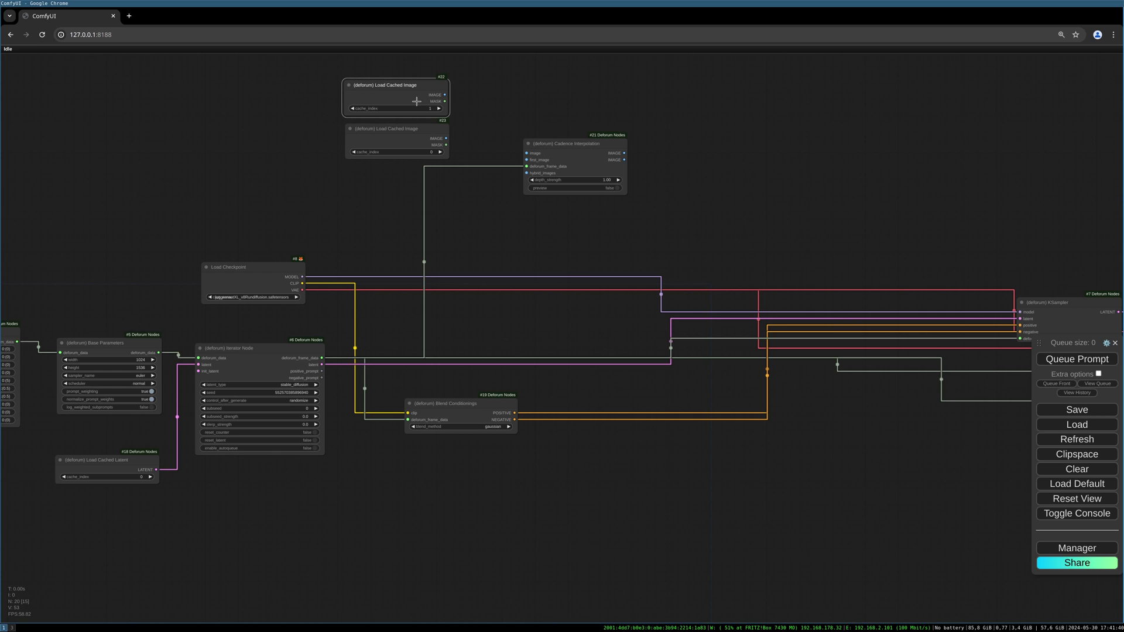
{"action": "left_click", "coordinate": [416, 136]}
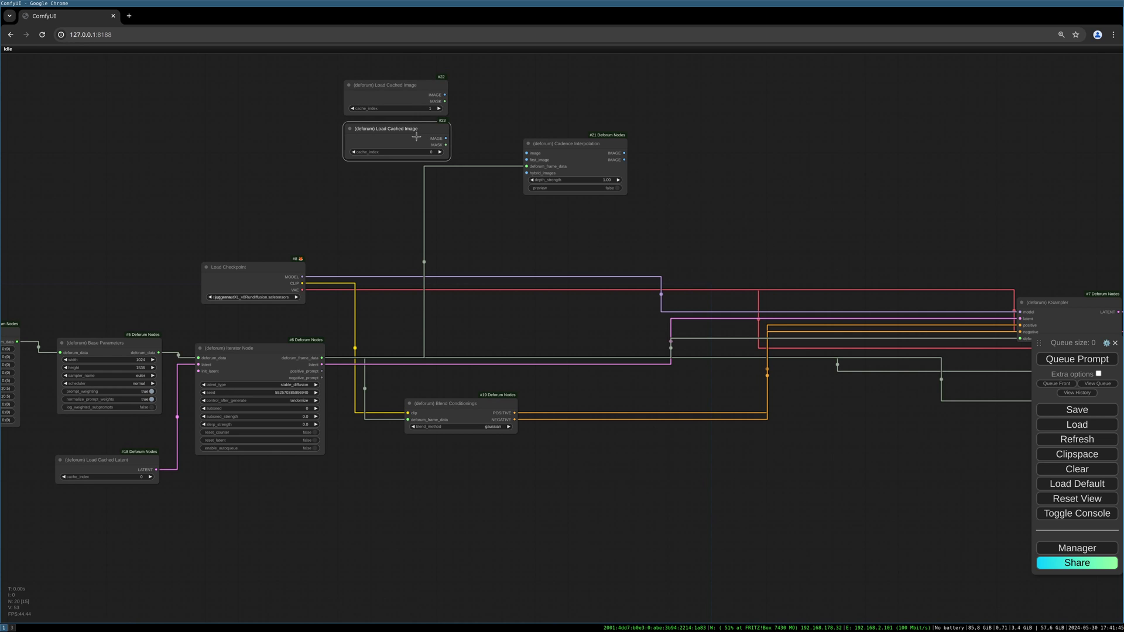
{"action": "left_click_drag", "start_coordinate": [416, 137], "coordinate": [414, 136]}
Connect the upper Load Cached Image to Cadence Interpolation's image input and the lower one's IMAGE output to first_image.
{"action": "left_click_drag", "start_coordinate": [457, 98], "coordinate": [526, 154]}
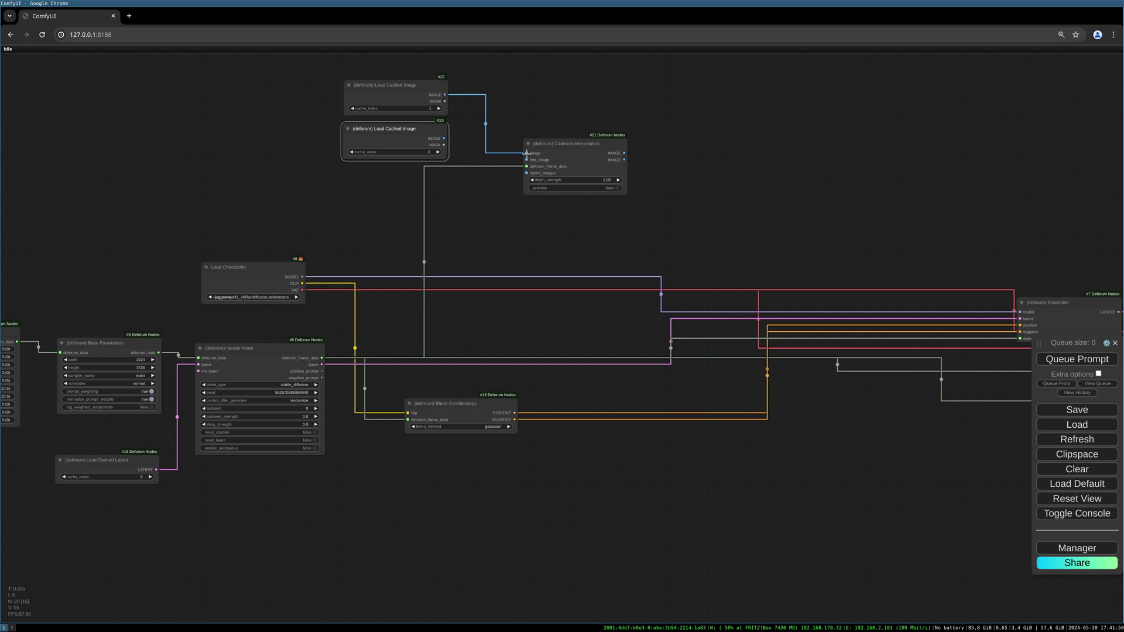
{"action": "left_click_drag", "start_coordinate": [443, 138], "coordinate": [526, 159]}
{"action": "left_click_drag", "start_coordinate": [415, 132], "coordinate": [406, 136]}
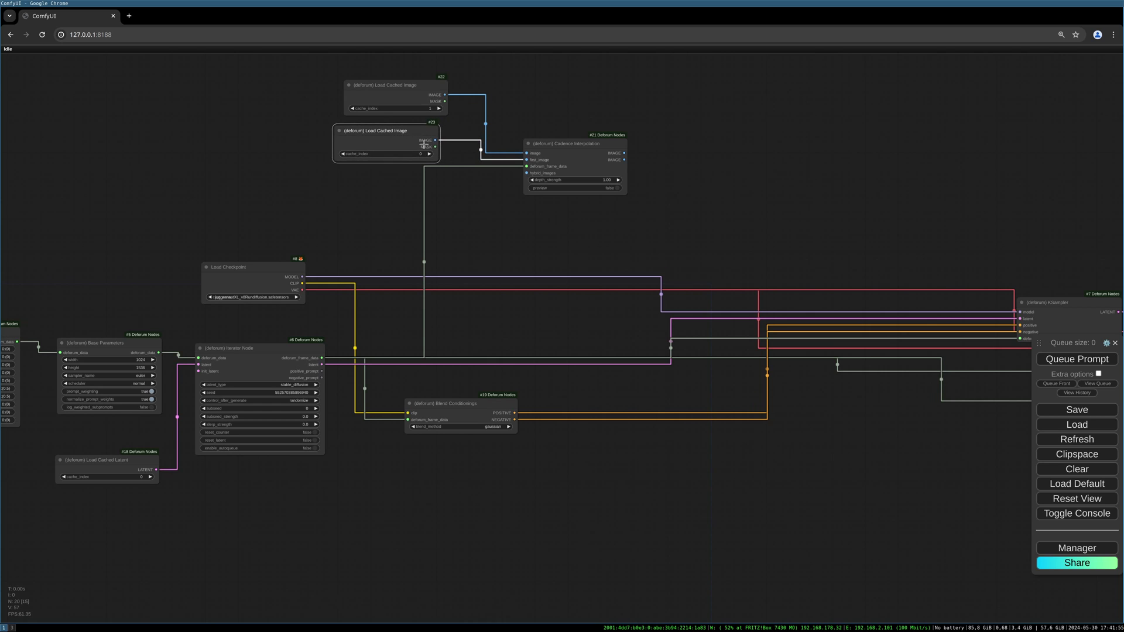
{"action": "scroll", "coordinate": [480, 130], "scroll_direction": "up", "scroll_amount": 1}
{"action": "scroll", "coordinate": [480, 129], "scroll_direction": "up", "scroll_amount": 2}
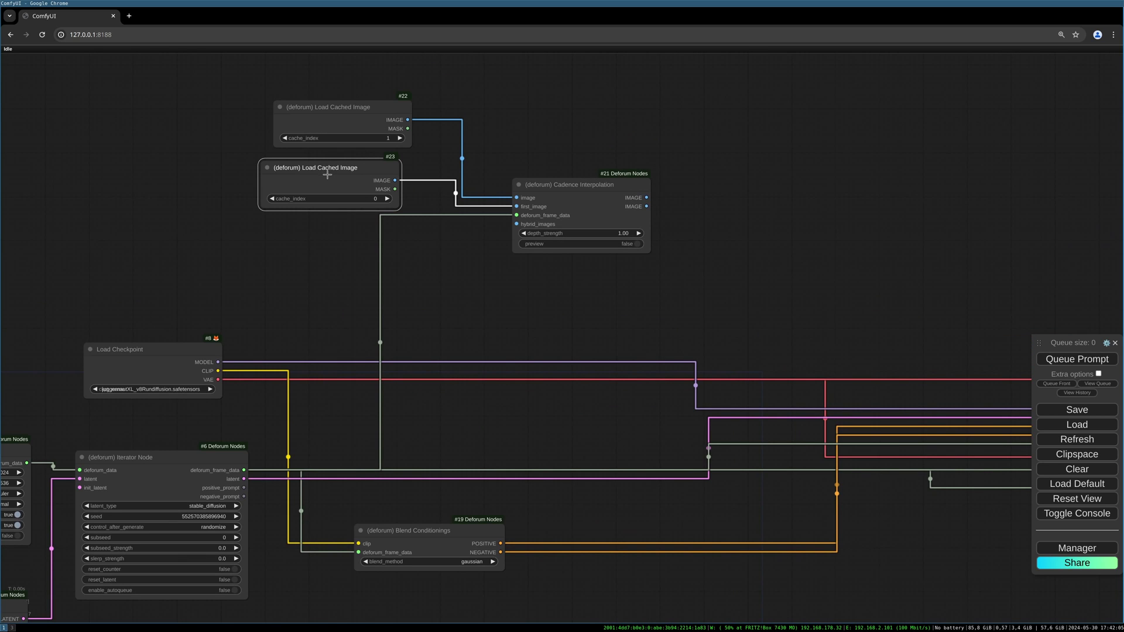
{"action": "left_click_drag", "start_coordinate": [327, 175], "coordinate": [337, 172]}
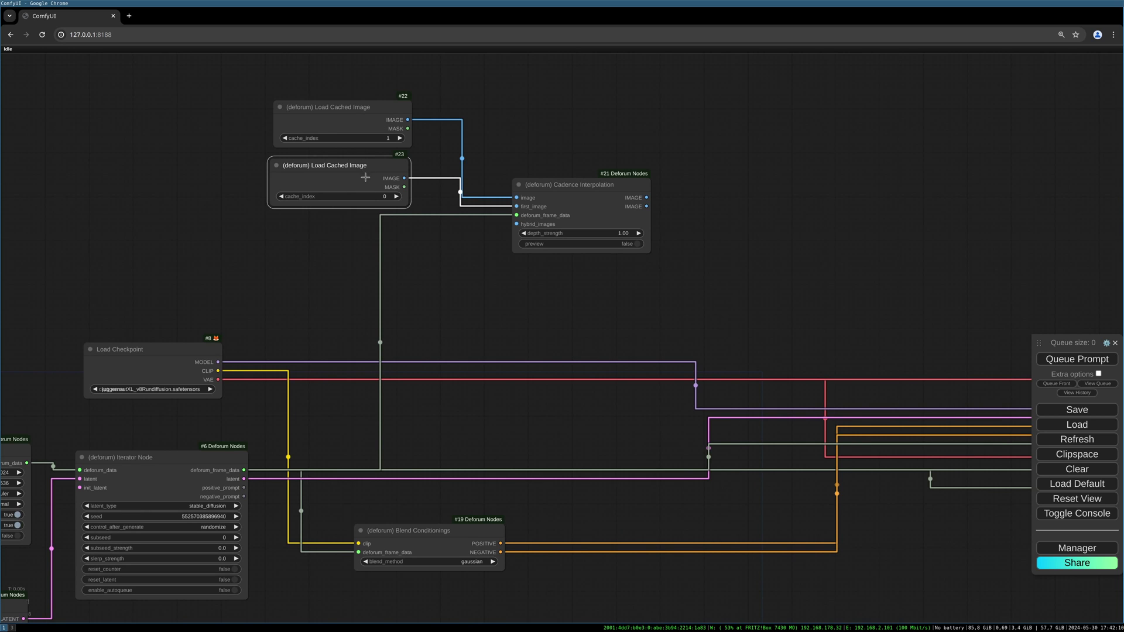
{"action": "left_click_drag", "start_coordinate": [365, 177], "coordinate": [351, 179]}
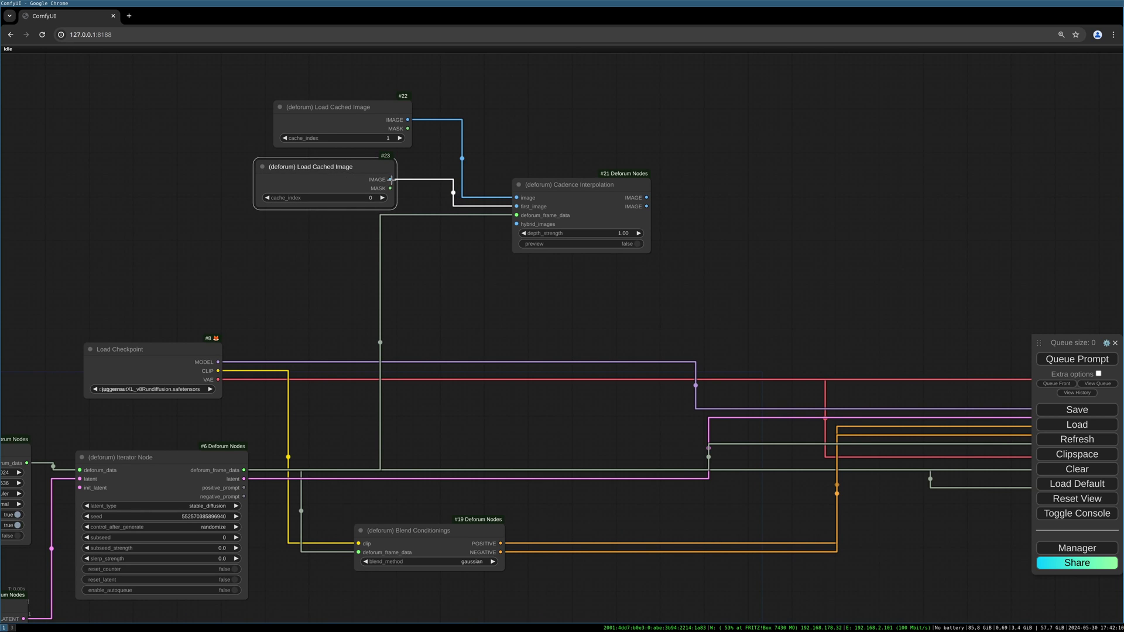
Add a (deforum) Save Video node to the right of Cadence Interpolation, fed by its first IMAGE output.
{"action": "left_click", "coordinate": [629, 197]}
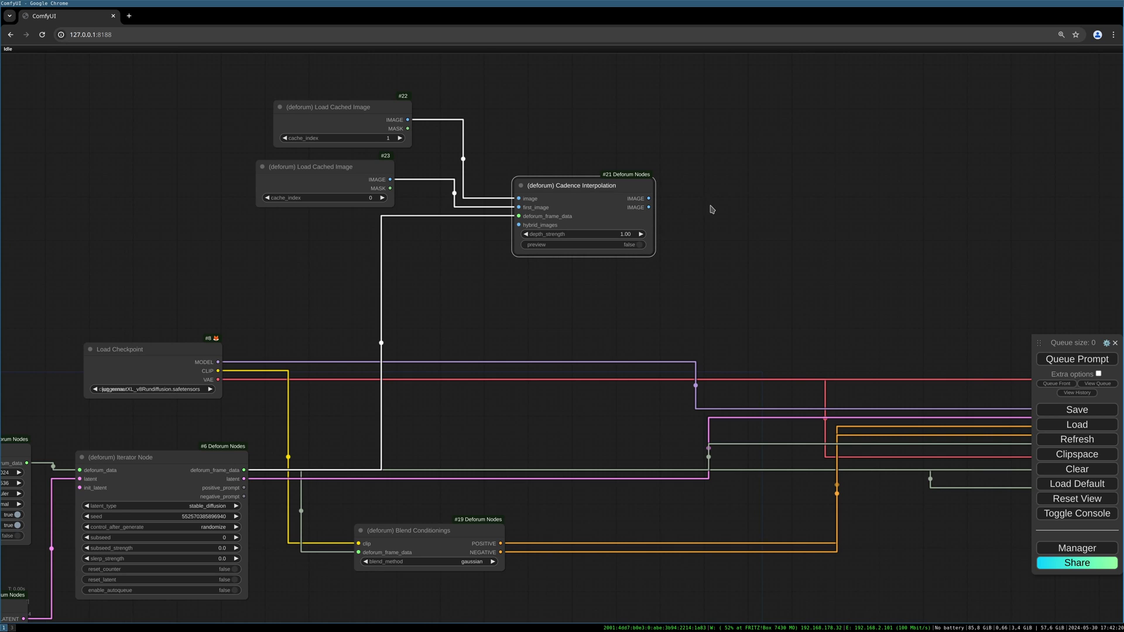
{"action": "left_click_drag", "start_coordinate": [711, 209], "coordinate": [574, 227]}
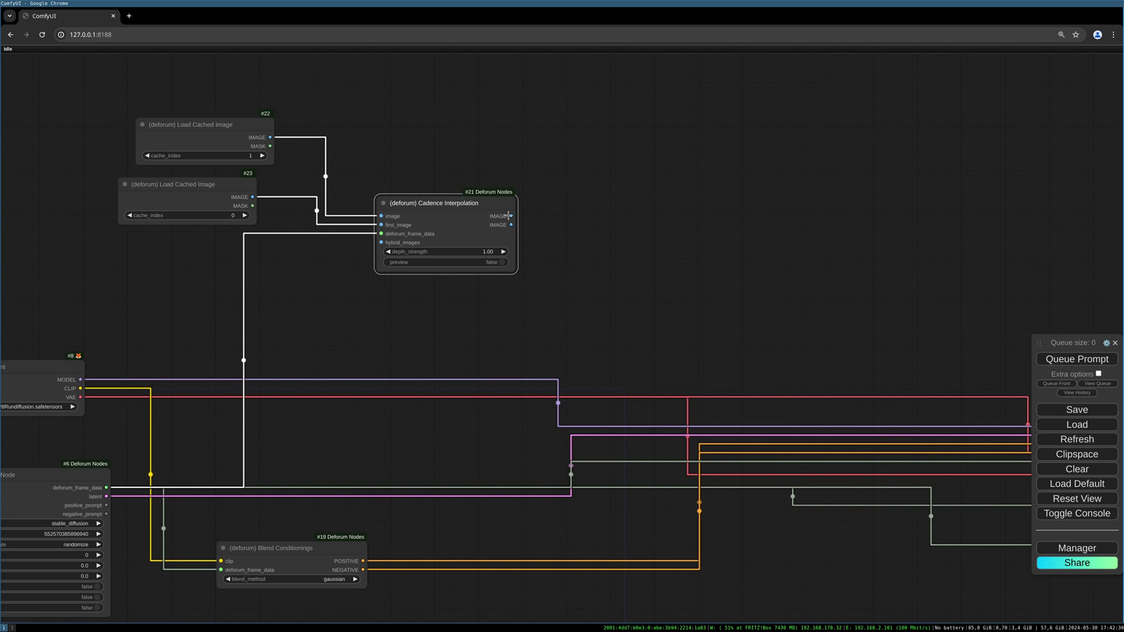
{"action": "left_click_drag", "start_coordinate": [508, 216], "coordinate": [674, 158]}
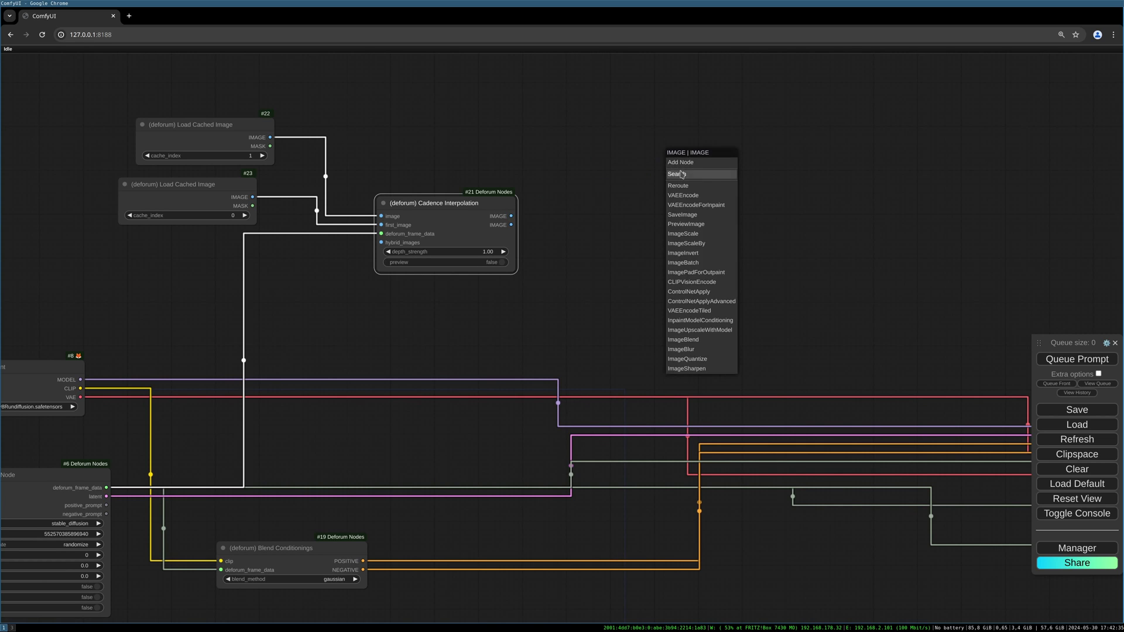
{"action": "left_click", "coordinate": [679, 174]}
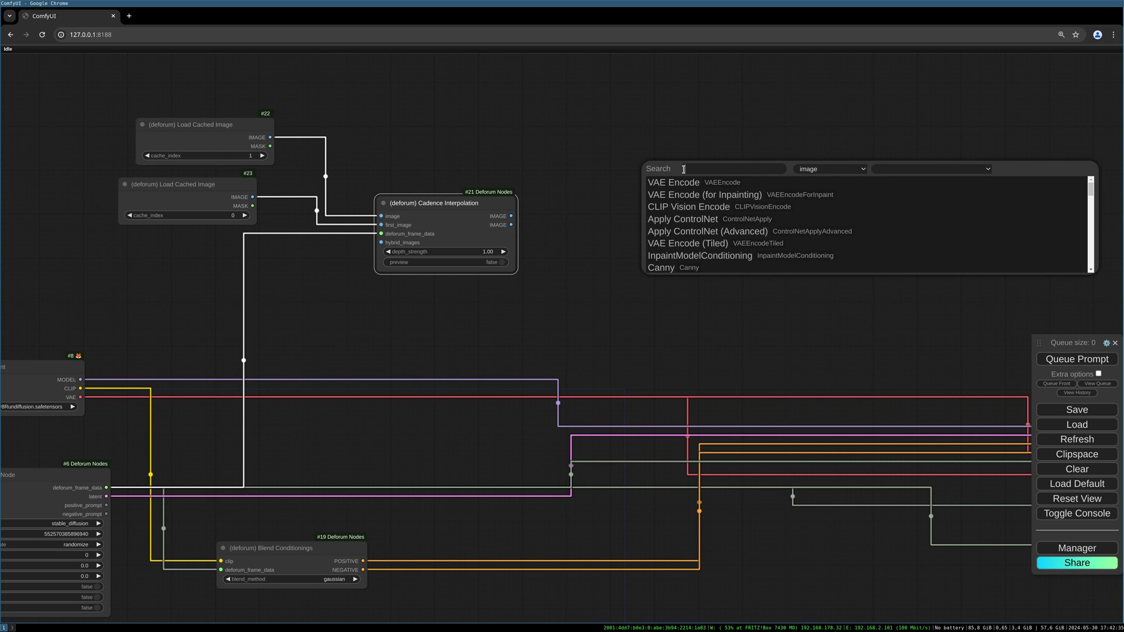
{"action": "type", "text": "save vide"}
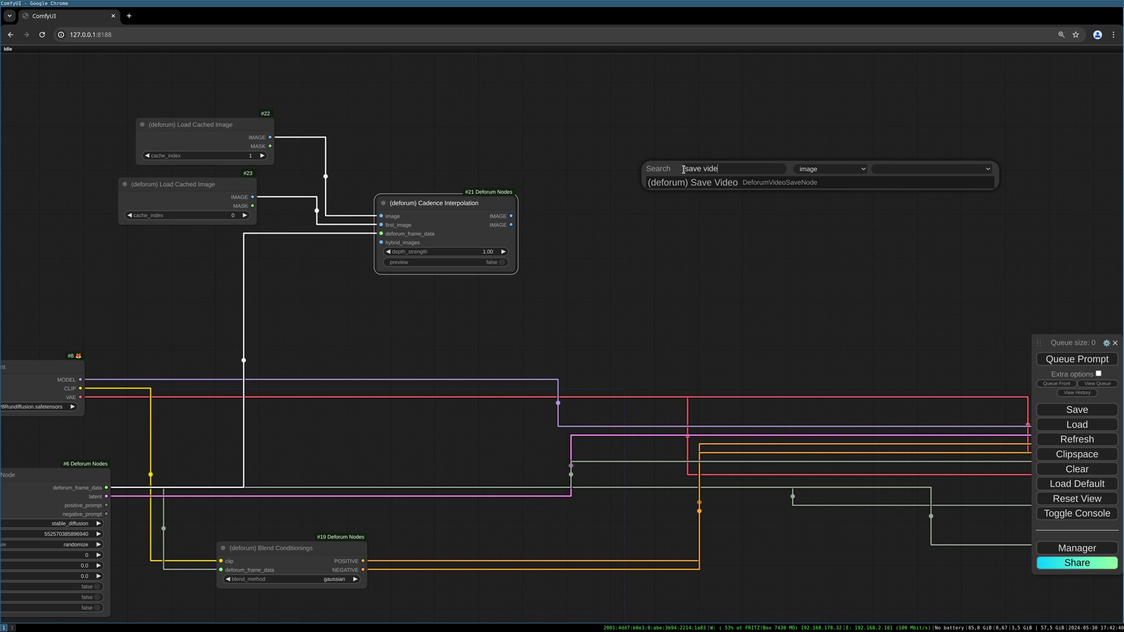
{"action": "left_click", "coordinate": [692, 182]}
{"action": "left_click_drag", "start_coordinate": [722, 167], "coordinate": [728, 100]}
{"action": "left_click_drag", "start_coordinate": [884, 150], "coordinate": [793, 146]}
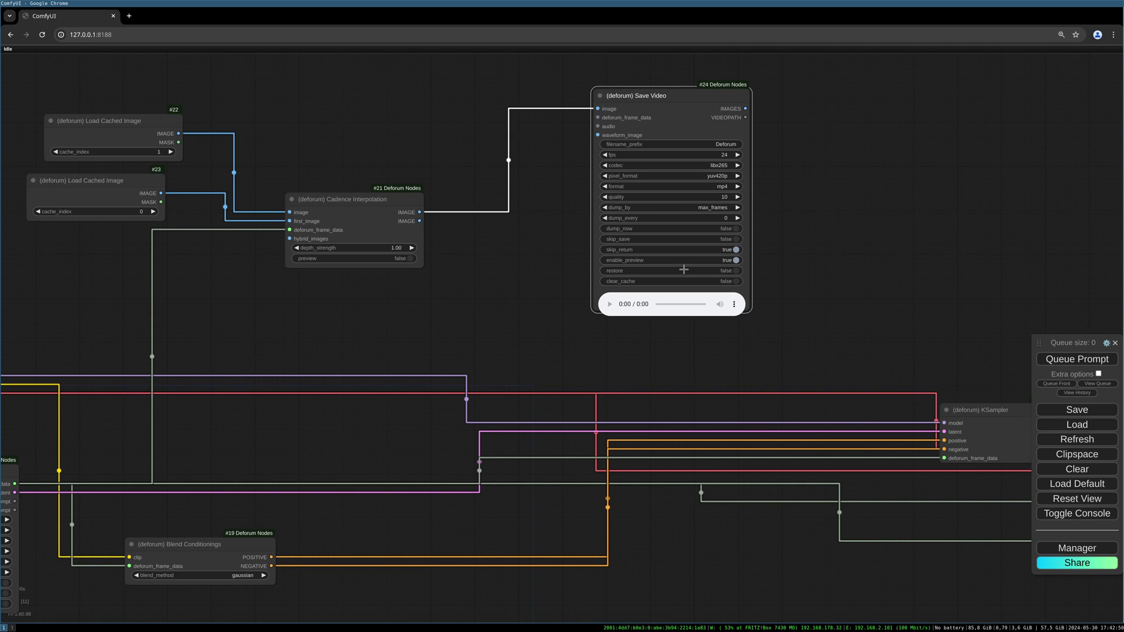
Set the Save Video node's dump_every to 100.
{"action": "left_click_drag", "start_coordinate": [787, 249], "coordinate": [784, 262]}
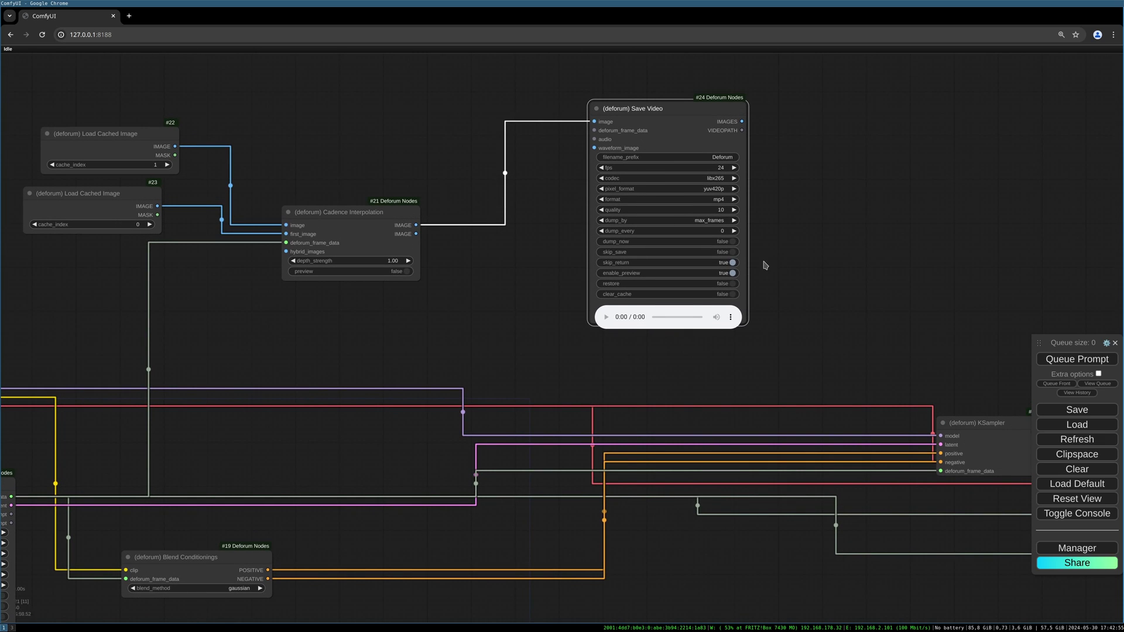
{"action": "scroll", "coordinate": [744, 250], "scroll_direction": "up", "scroll_amount": 1}
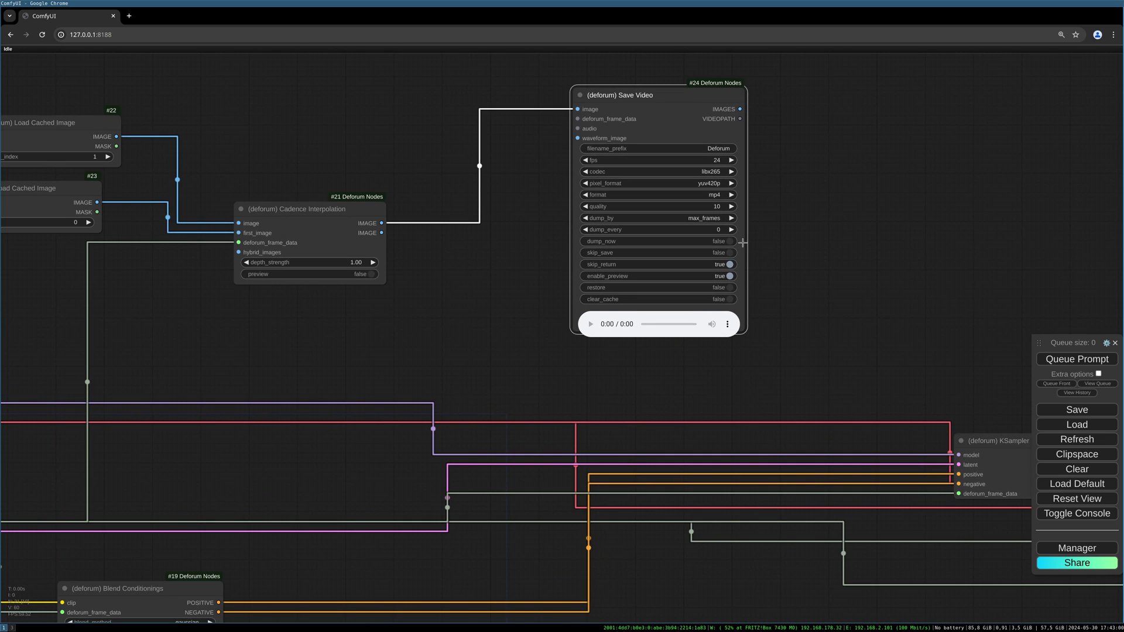
{"action": "left_click", "coordinate": [717, 230]}
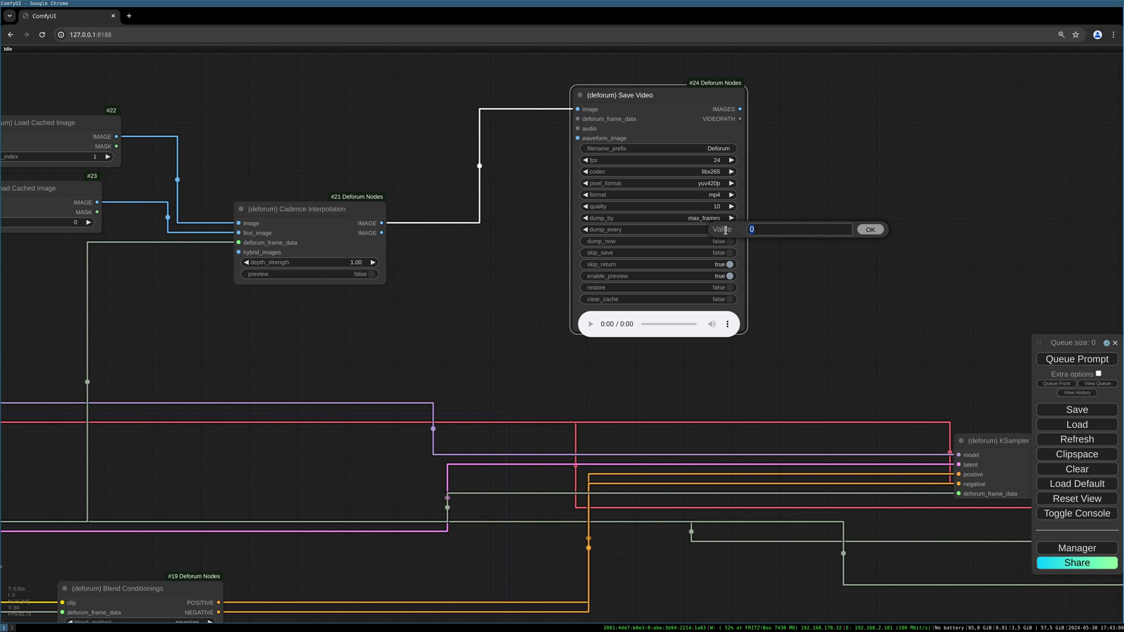
{"action": "key", "text": "Return"}
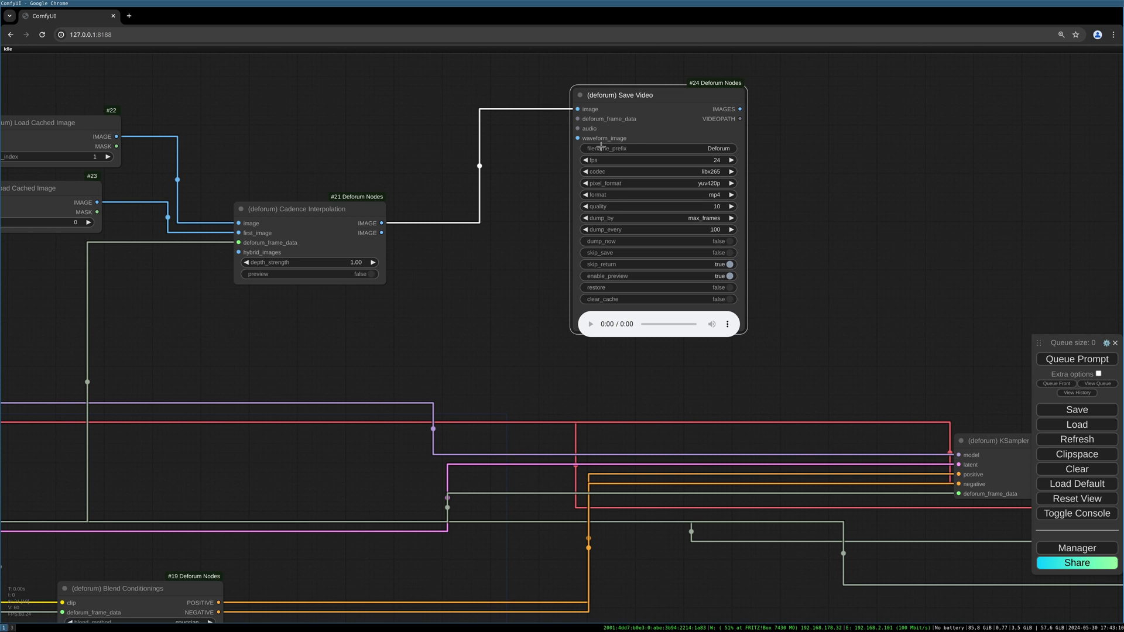
Connect the Iterator Node's deforum_frame_data output to the Save Video node's deforum_frame_data input.
{"action": "left_click_drag", "start_coordinate": [411, 291], "coordinate": [641, 244]}
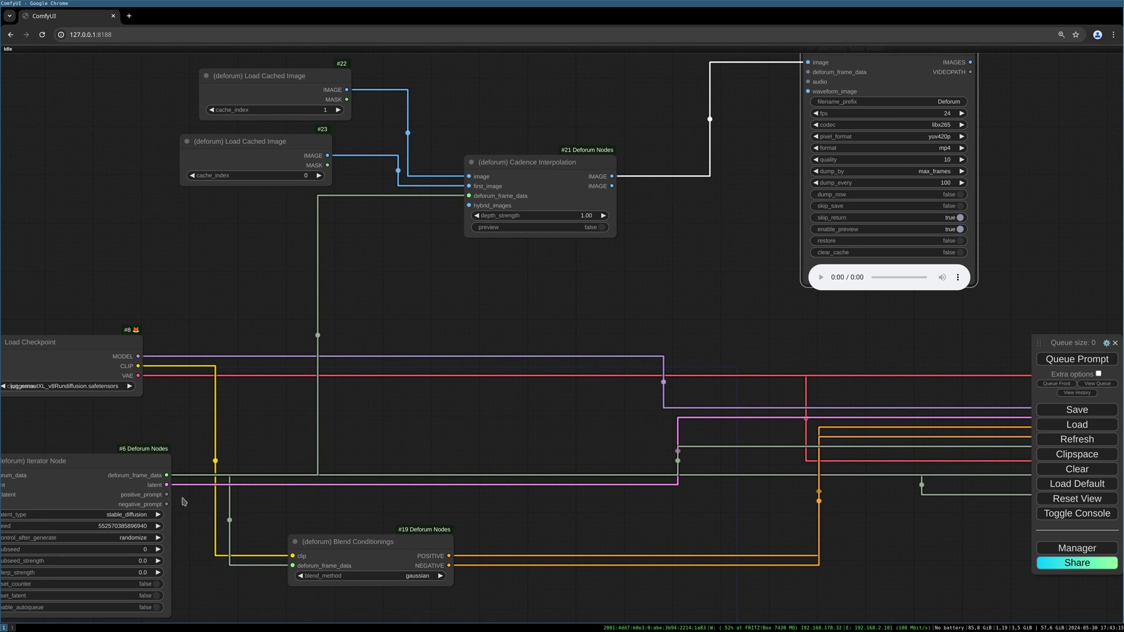
{"action": "left_click_drag", "start_coordinate": [166, 474], "coordinate": [808, 72]}
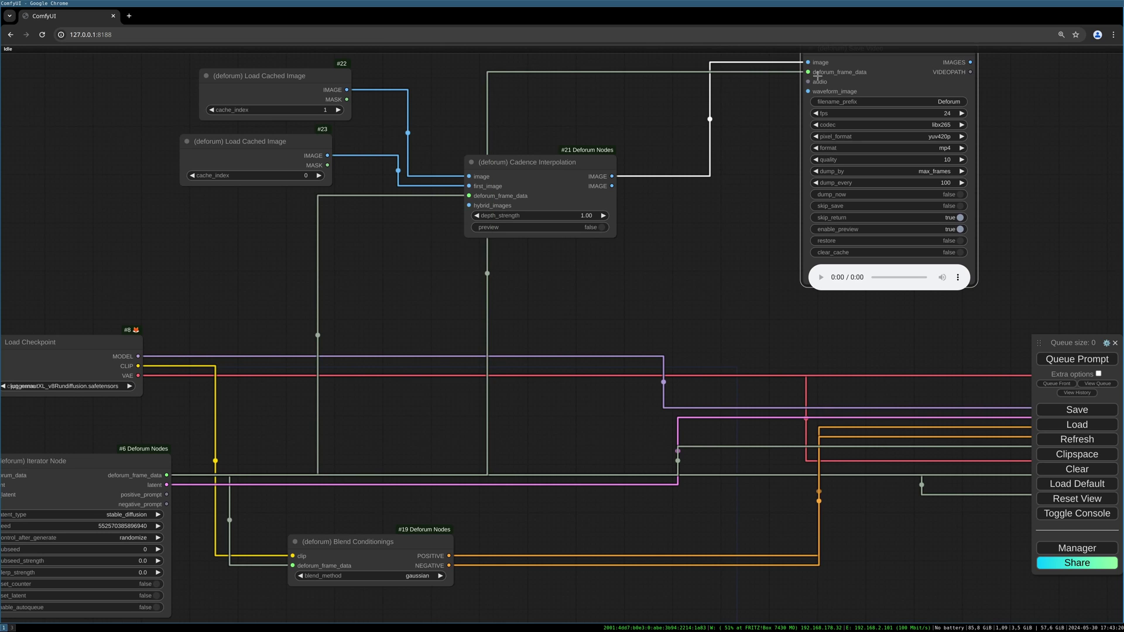
{"action": "left_click_drag", "start_coordinate": [739, 164], "coordinate": [625, 206]}
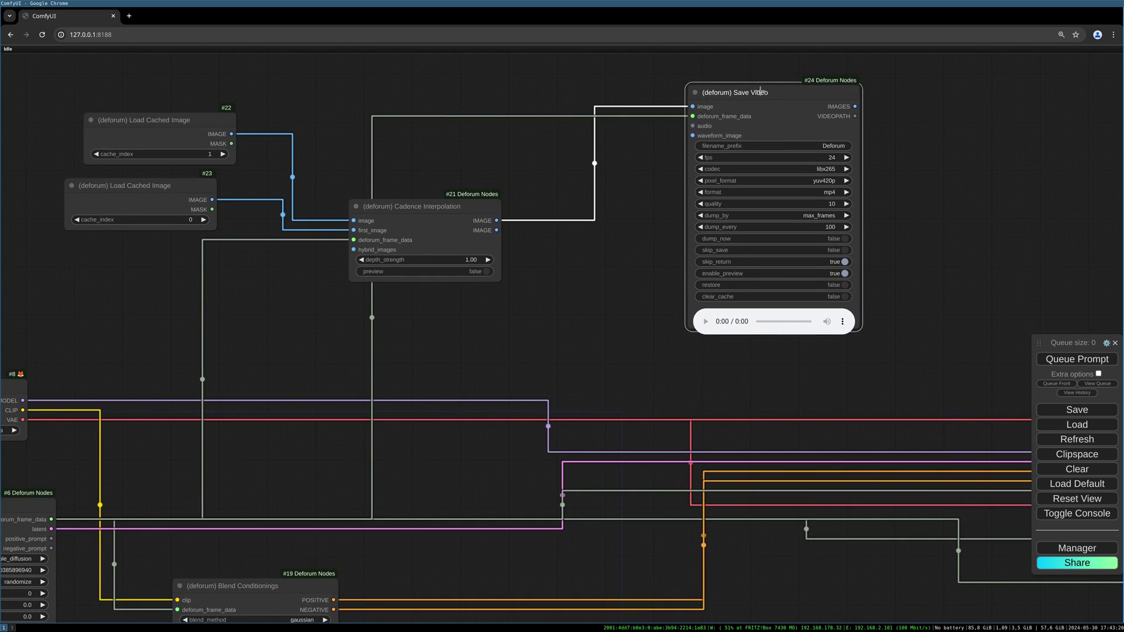
{"action": "left_click_drag", "start_coordinate": [774, 106], "coordinate": [765, 98]}
{"action": "left_click_drag", "start_coordinate": [646, 202], "coordinate": [592, 167]}
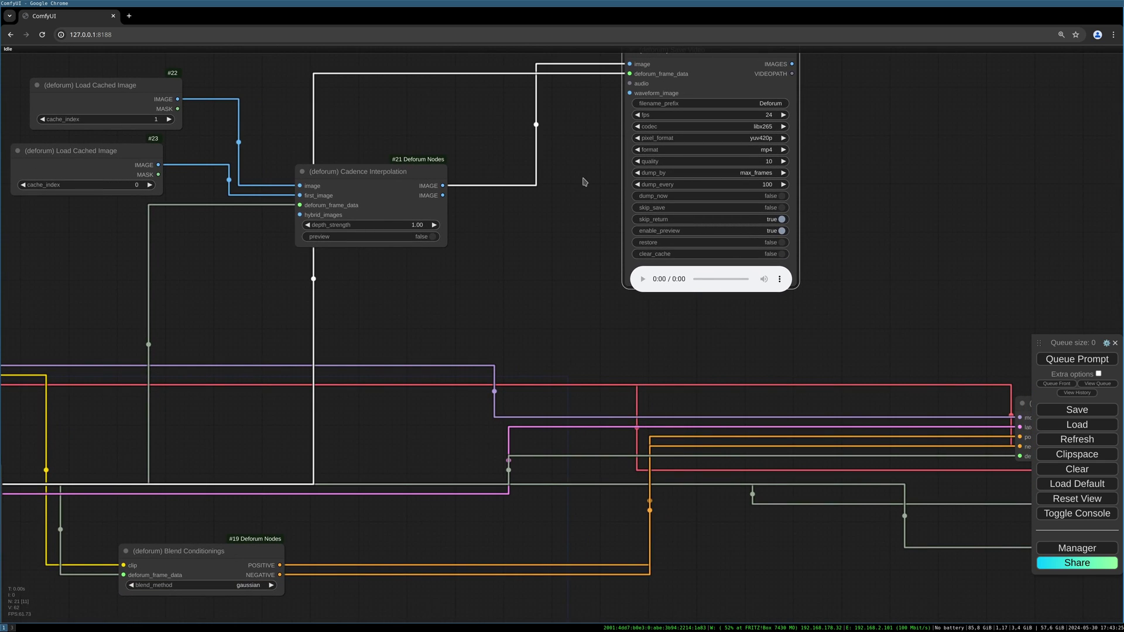
Move Cadence Interpolation down and to the left, and add a (deforum) Add Noise node fed by its IMAGE output.
{"action": "left_click_drag", "start_coordinate": [372, 181], "coordinate": [282, 227]}
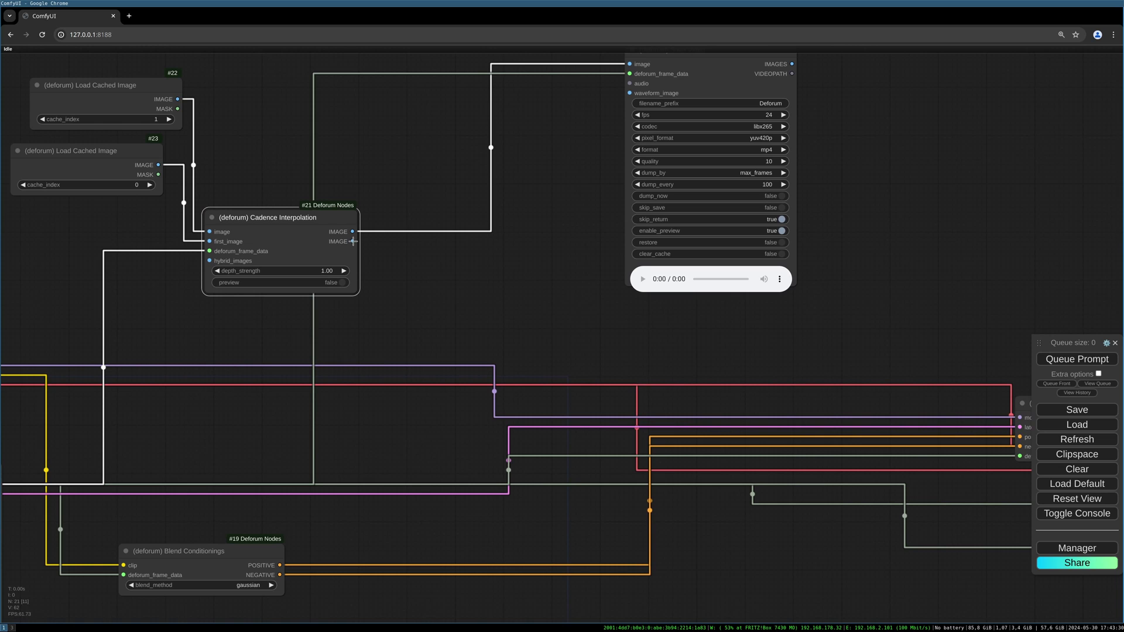
{"action": "left_click_drag", "start_coordinate": [353, 242], "coordinate": [419, 283]}
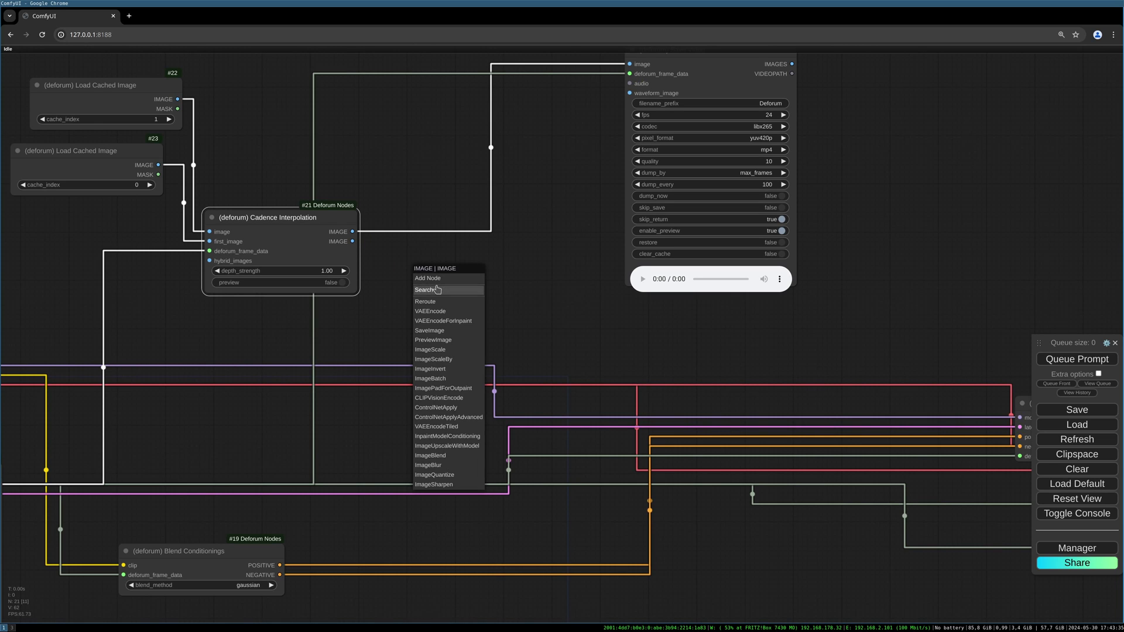
{"action": "left_click", "coordinate": [436, 289]}
{"action": "type", "text": "add noise"}
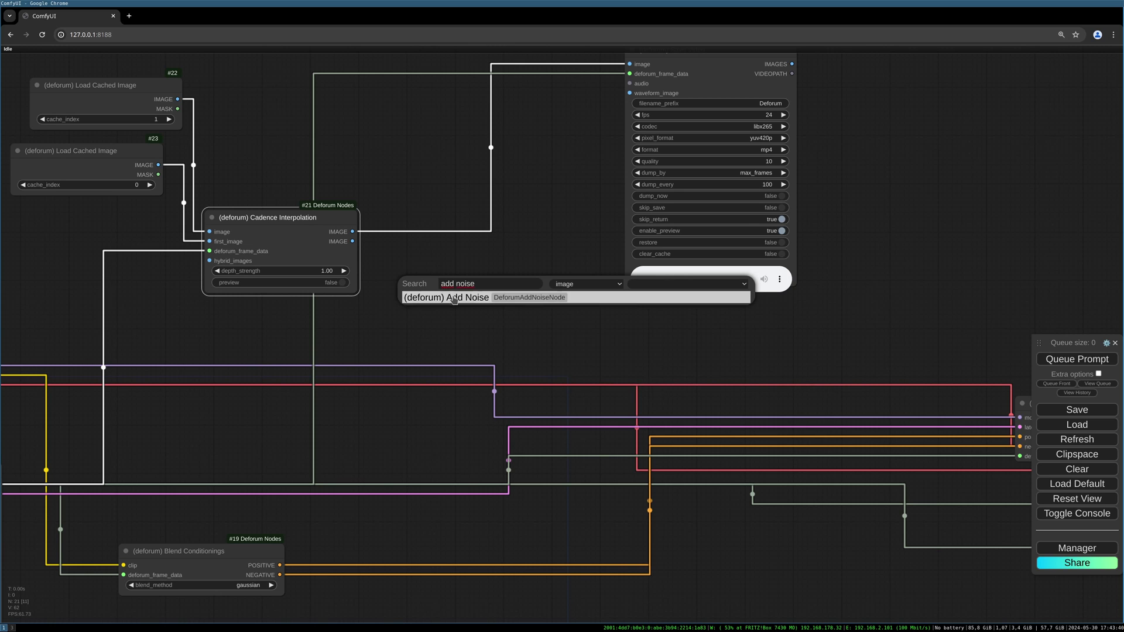
{"action": "left_click", "coordinate": [452, 297]}
{"action": "left_click_drag", "start_coordinate": [489, 289], "coordinate": [486, 297]}
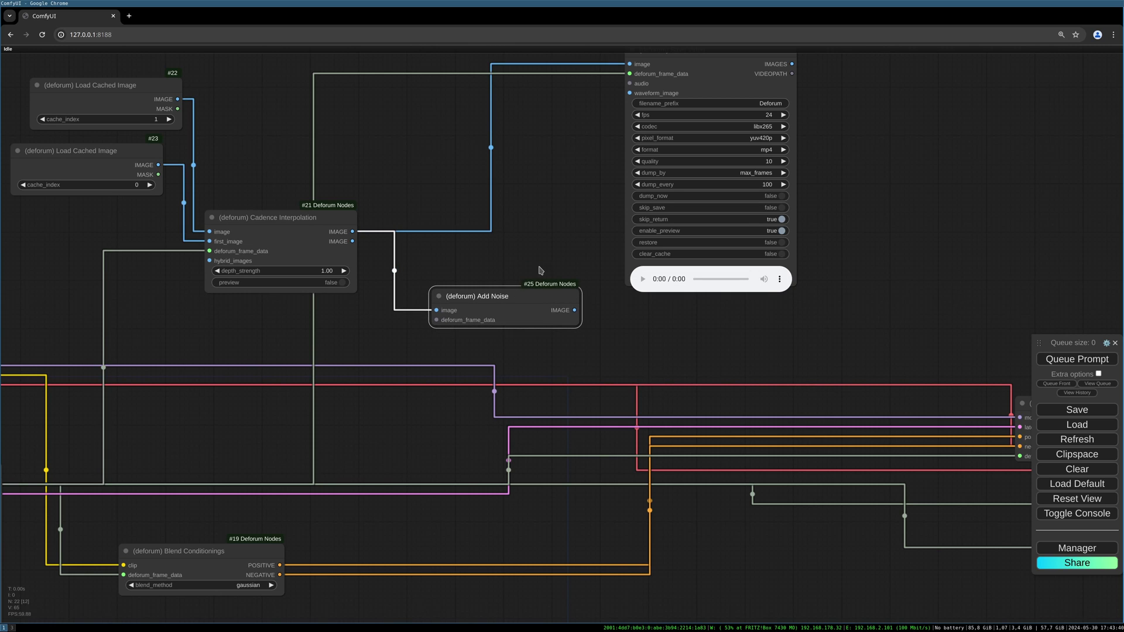
Delete the old (deforum) Add Noise node between Frame Warp and VAE Encode.
{"action": "left_click_drag", "start_coordinate": [553, 263], "coordinate": [437, 220]}
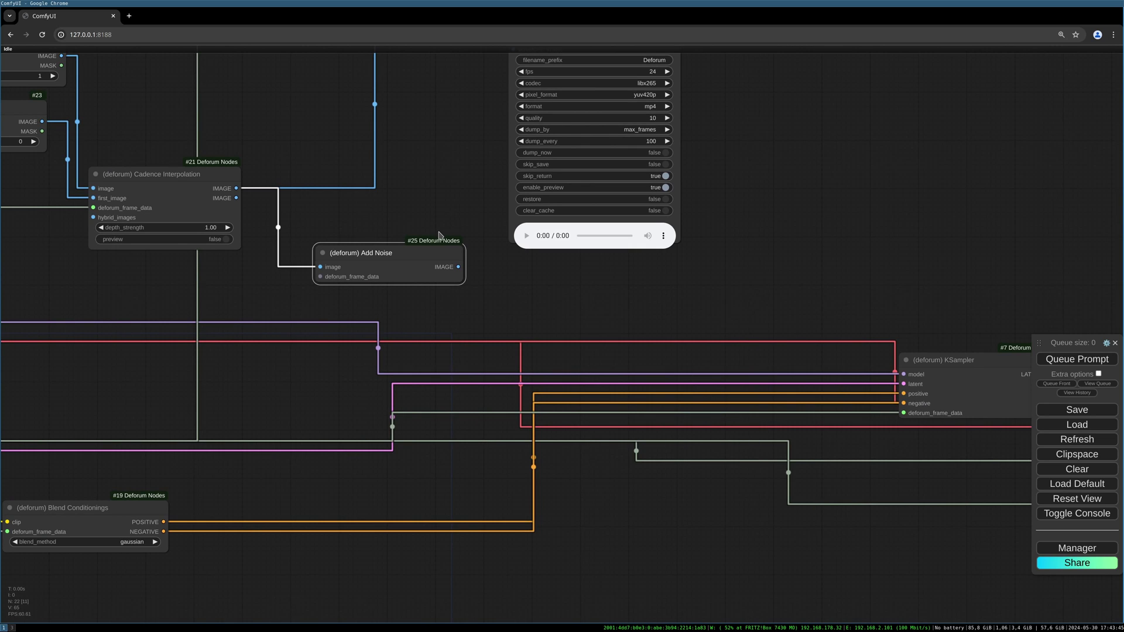
{"action": "scroll", "coordinate": [442, 235], "scroll_direction": "down", "scroll_amount": 2}
{"action": "left_click_drag", "start_coordinate": [431, 309], "coordinate": [131, 269]}
{"action": "left_click_drag", "start_coordinate": [677, 258], "coordinate": [497, 231]}
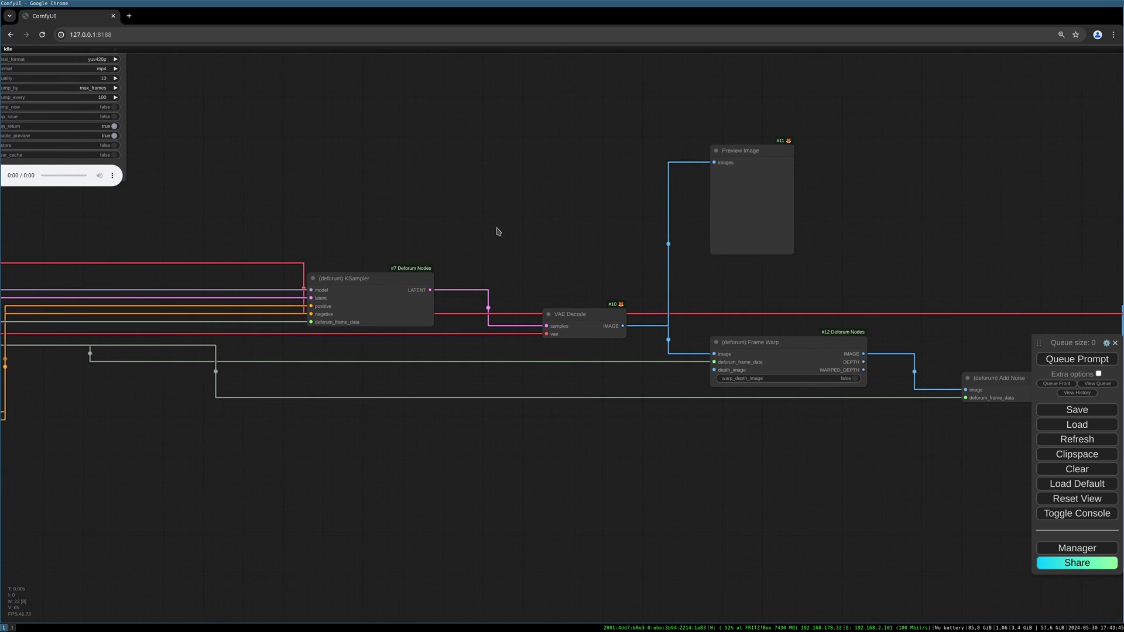
{"action": "left_click_drag", "start_coordinate": [583, 249], "coordinate": [370, 206]}
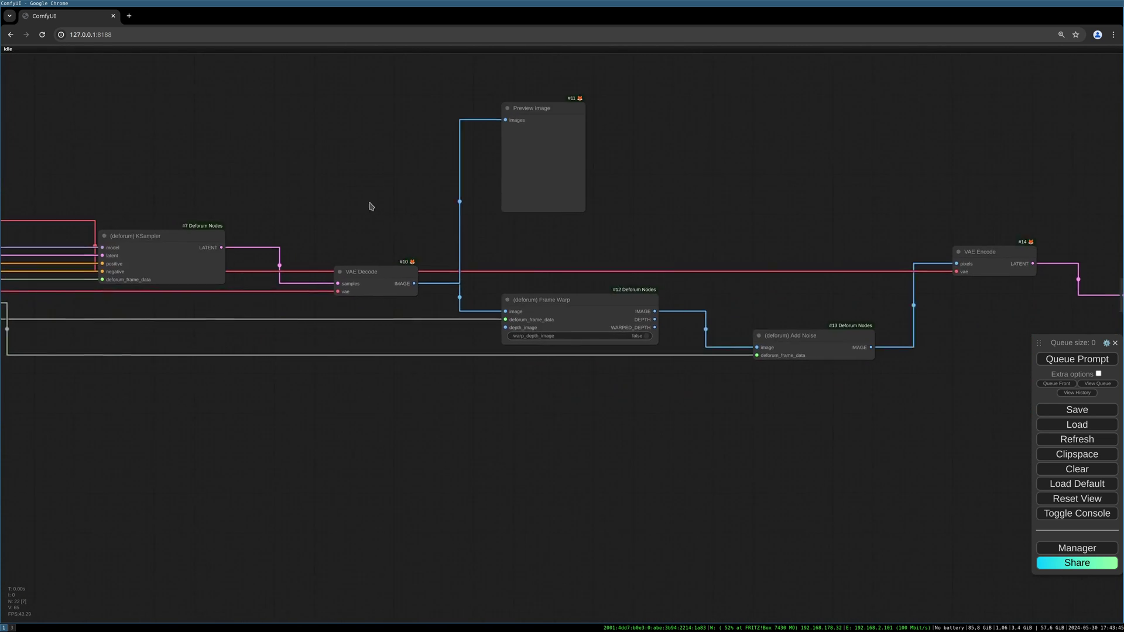
{"action": "left_click_drag", "start_coordinate": [727, 288], "coordinate": [596, 285]}
{"action": "left_click", "coordinate": [686, 335]}
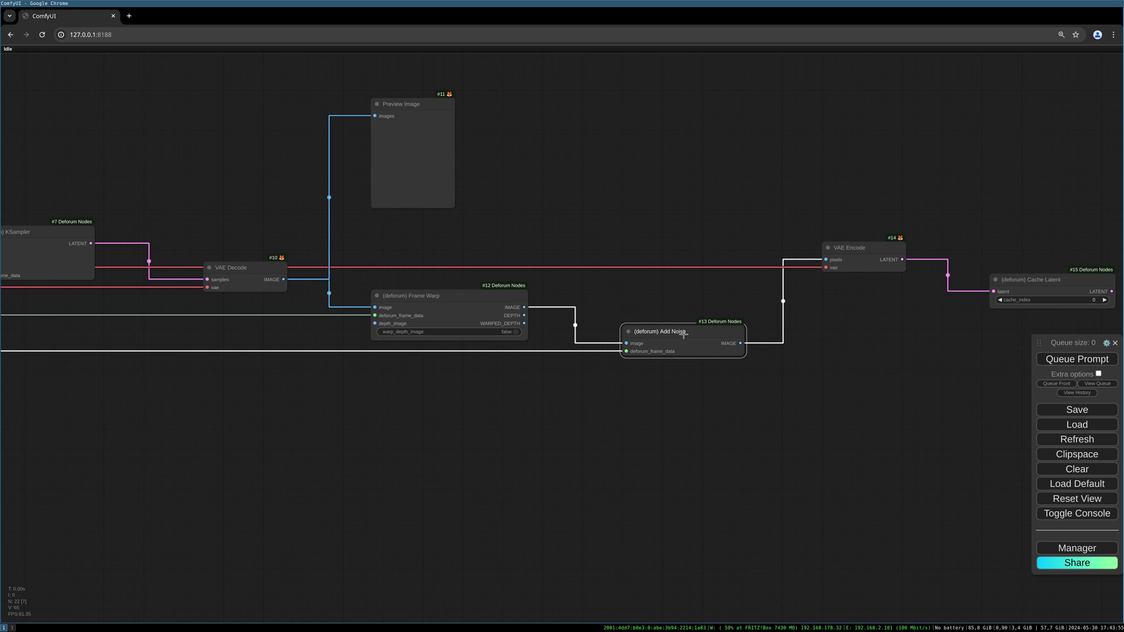
{"action": "key", "text": "Delete"}
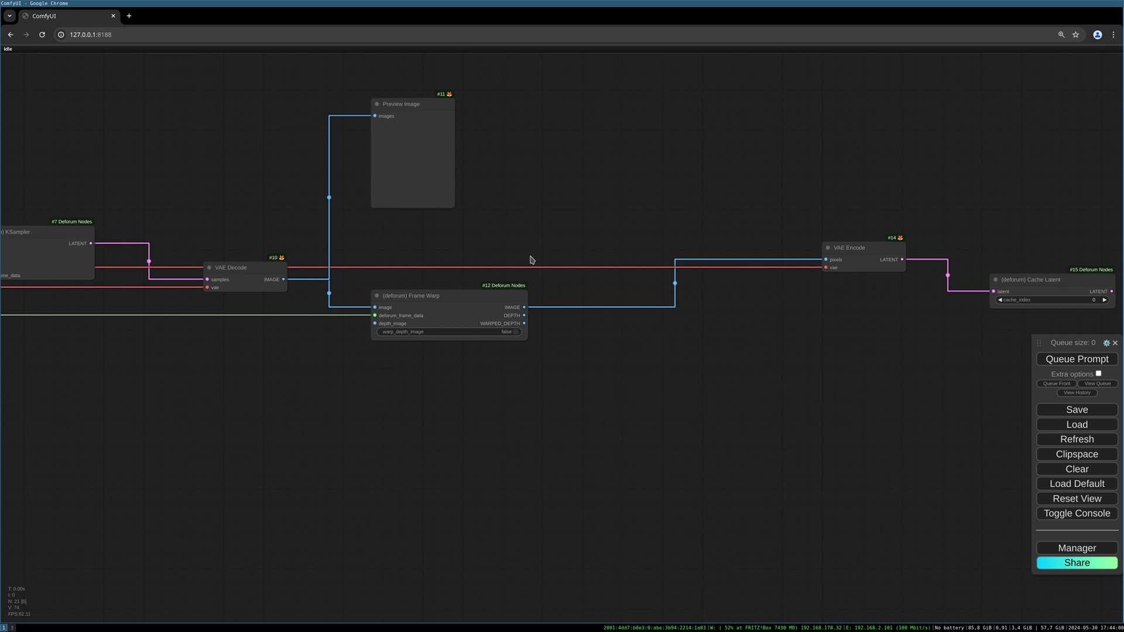
Delete the (deforum) Frame Warp node and the Preview Image node after VAE Decode.
{"action": "left_click", "coordinate": [436, 296]}
{"action": "left_click_drag", "start_coordinate": [535, 226], "coordinate": [540, 228]}
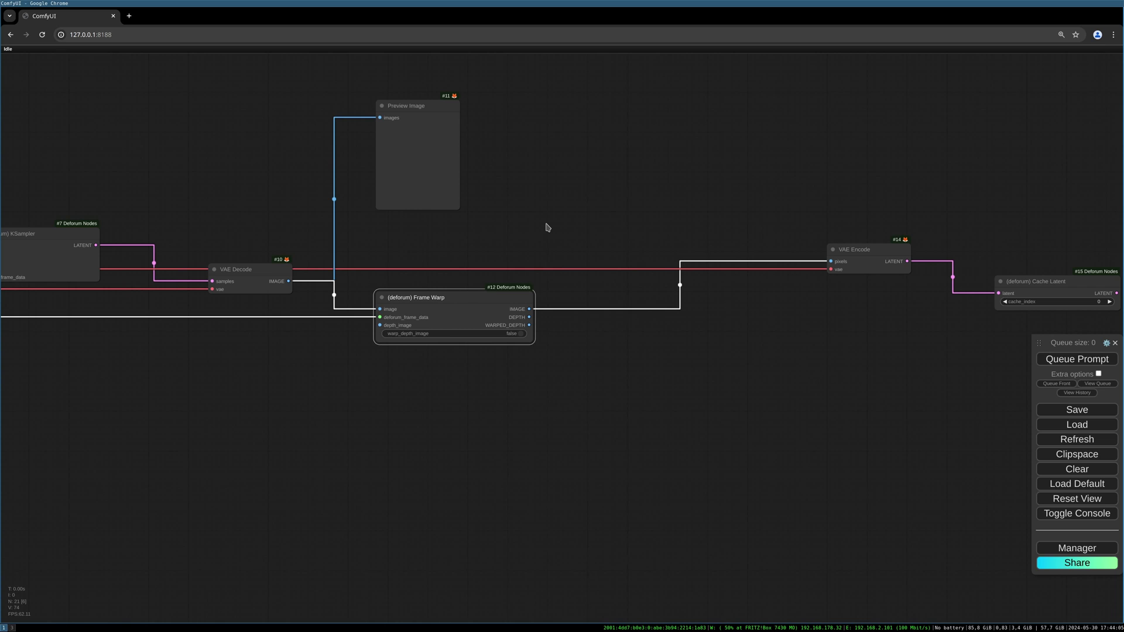
{"action": "key", "text": "Delete"}
{"action": "left_click", "coordinate": [382, 107]}
{"action": "key", "text": "Delete"}
Delete the VAE Encode and (deforum) Cache Latent nodes at the end of the workflow.
{"action": "left_click_drag", "start_coordinate": [974, 111], "coordinate": [857, 119]}
{"action": "left_click_drag", "start_coordinate": [783, 151], "coordinate": [550, 197]}
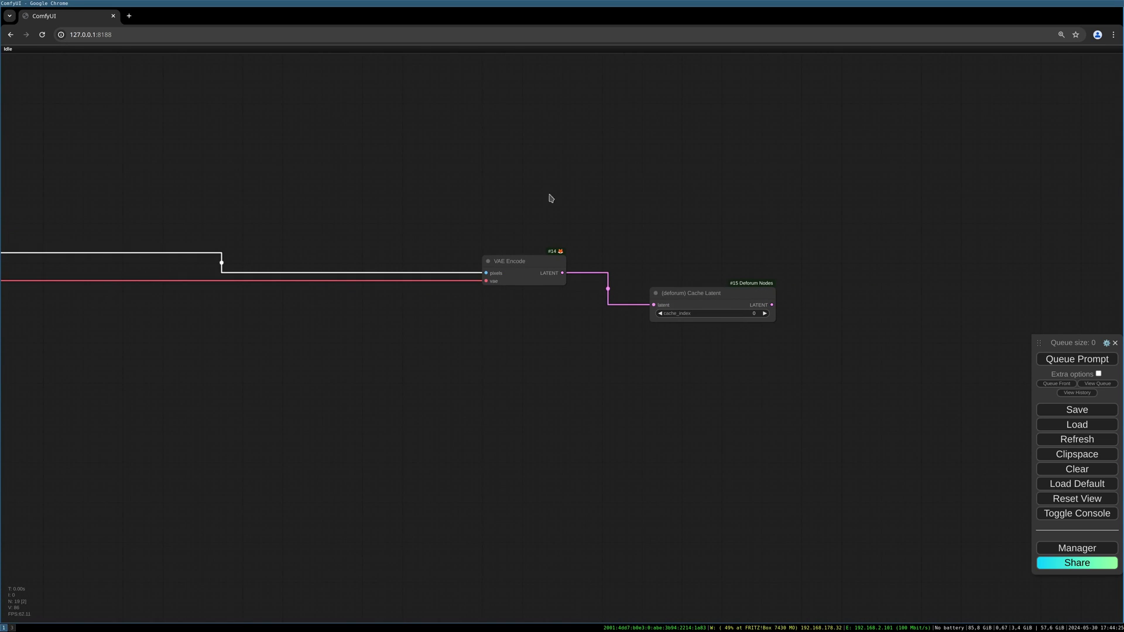
{"action": "left_click", "coordinate": [521, 261]}
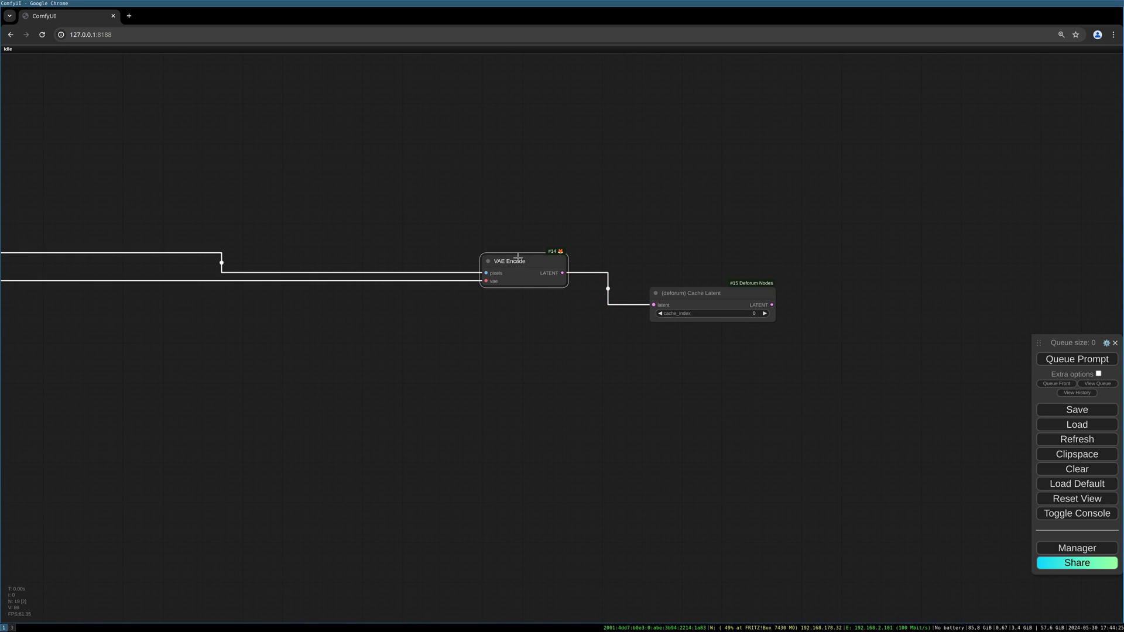
{"action": "key", "text": "Delete"}
{"action": "left_click", "coordinate": [741, 293]}
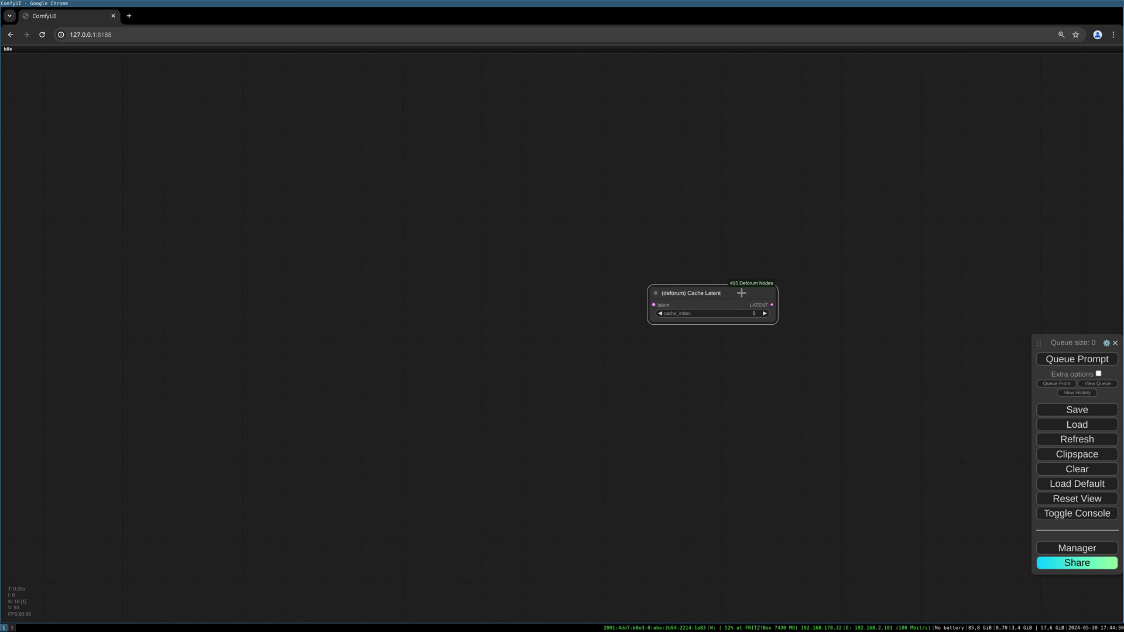
{"action": "key", "text": "Delete"}
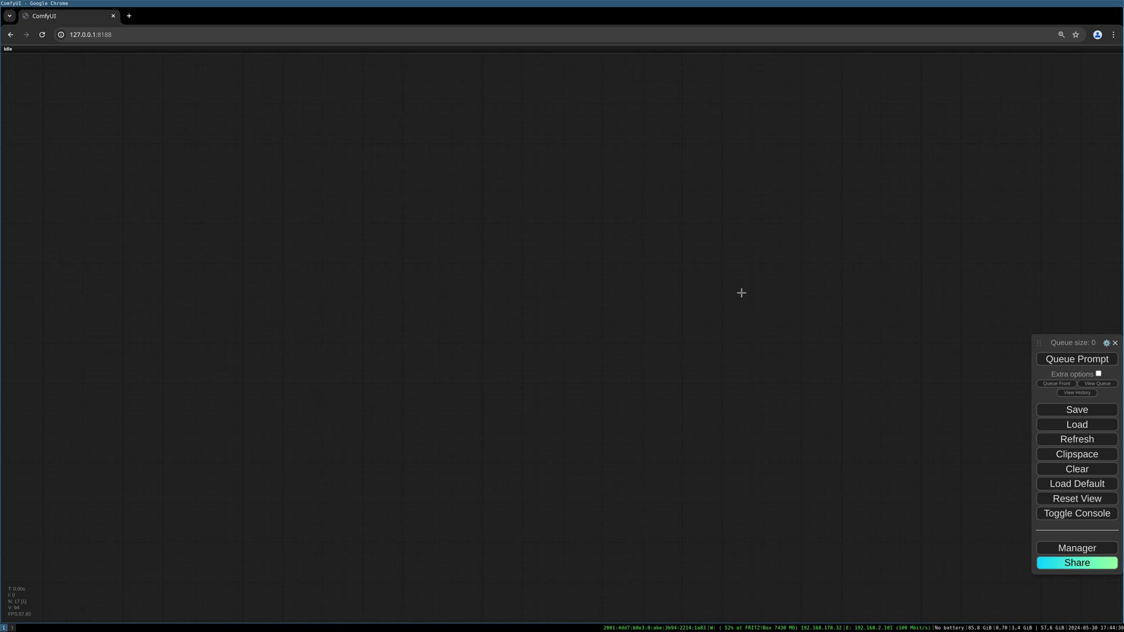
Move the (deforum) KSampler and VAE Decode nodes slightly upward to tidy their alignment.
{"action": "left_click_drag", "start_coordinate": [246, 279], "coordinate": [732, 256]}
{"action": "left_click_drag", "start_coordinate": [176, 223], "coordinate": [173, 207]}
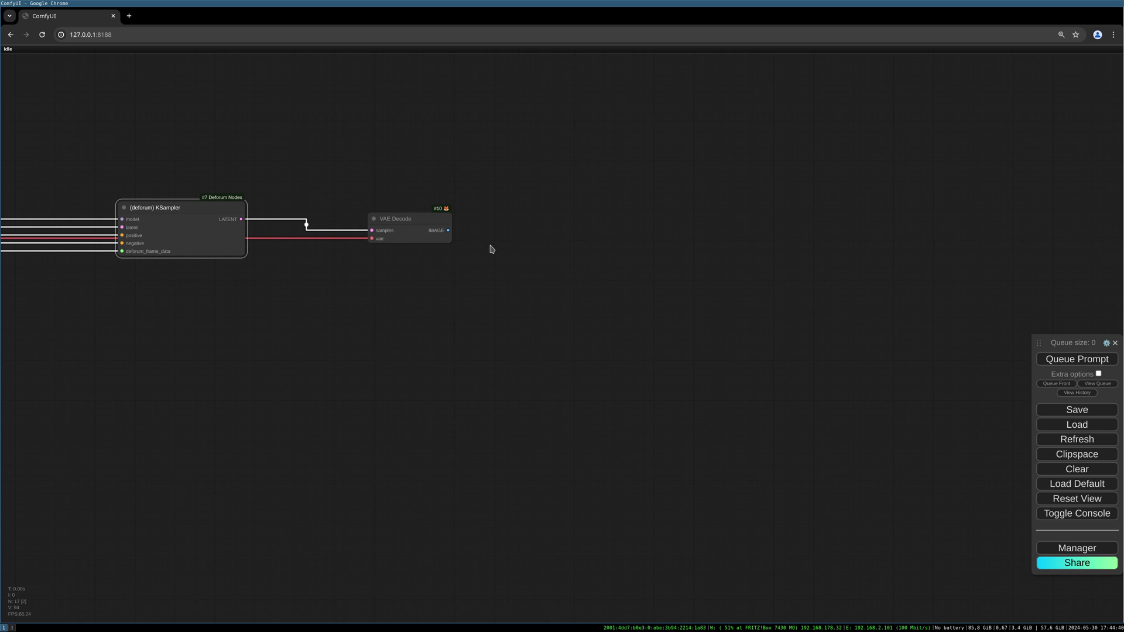
{"action": "left_click", "coordinate": [410, 224]}
Connect the Iterator Node's deforum_frame_data output to the new Add Noise node's deforum_frame_data input.
{"action": "left_click_drag", "start_coordinate": [342, 169], "coordinate": [696, 266]}
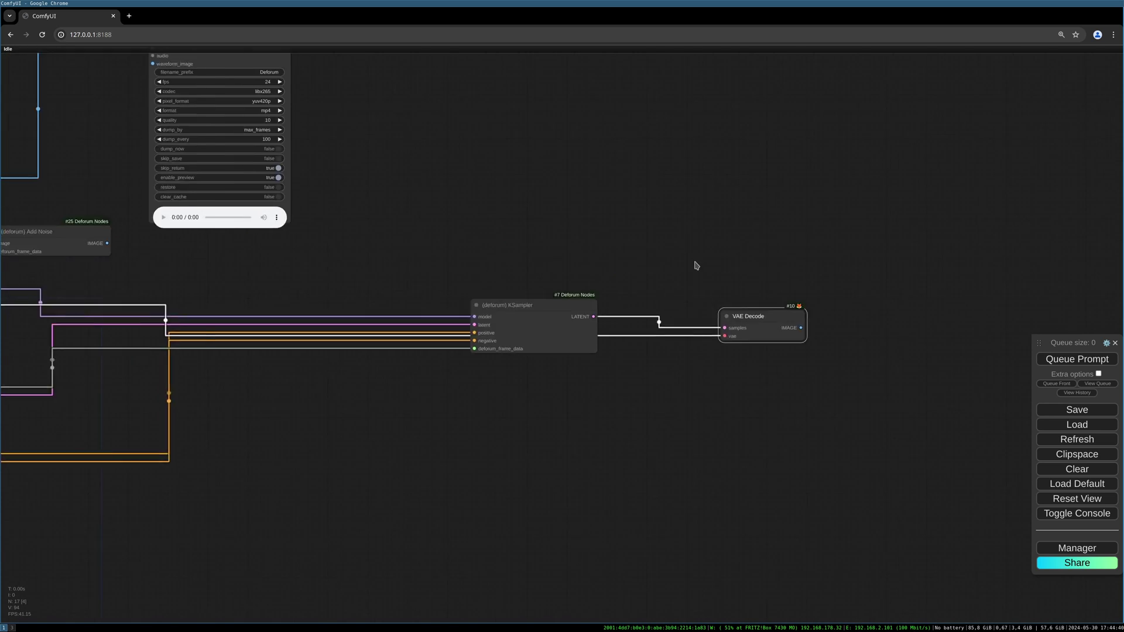
{"action": "left_click_drag", "start_coordinate": [454, 212], "coordinate": [895, 247]}
{"action": "left_click_drag", "start_coordinate": [632, 339], "coordinate": [627, 312]}
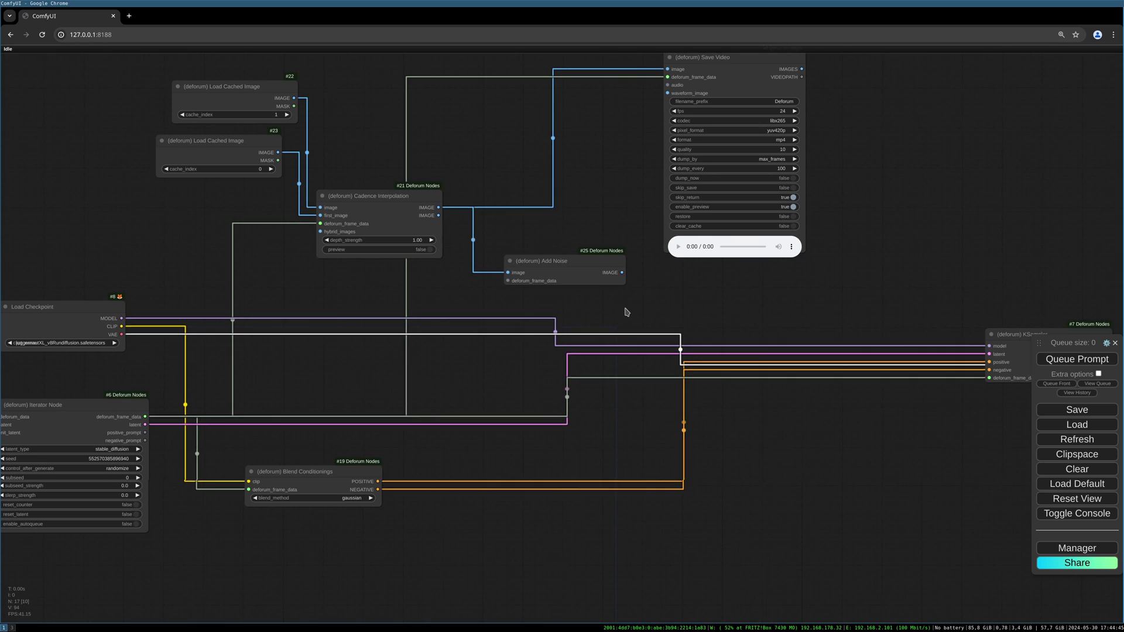
{"action": "left_click", "coordinate": [547, 261]}
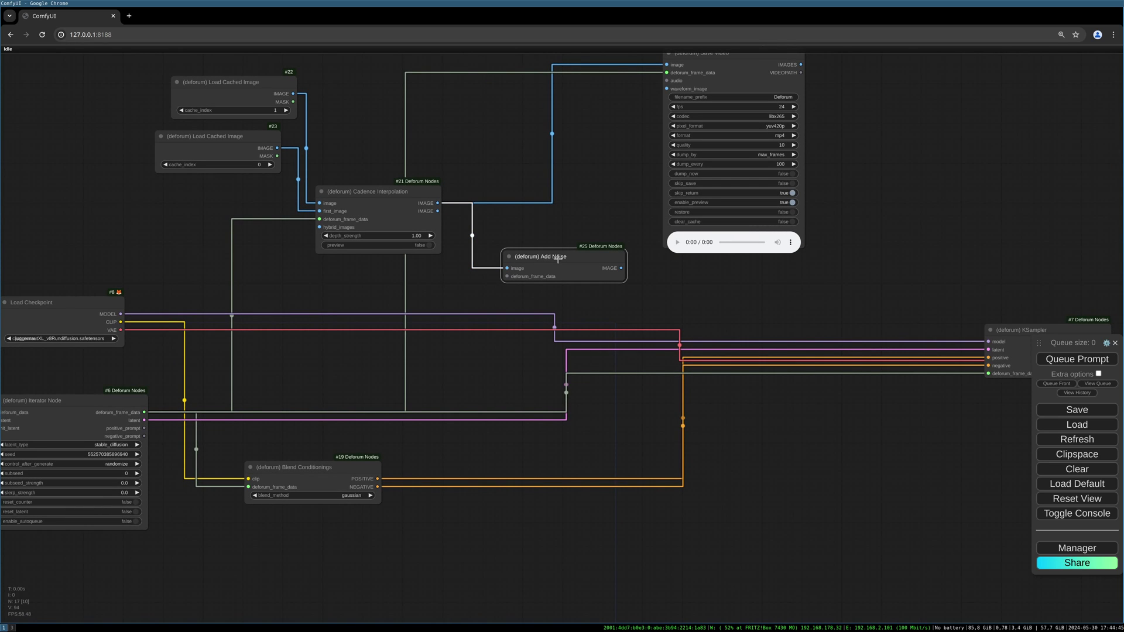
{"action": "left_click_drag", "start_coordinate": [144, 412], "coordinate": [507, 277]}
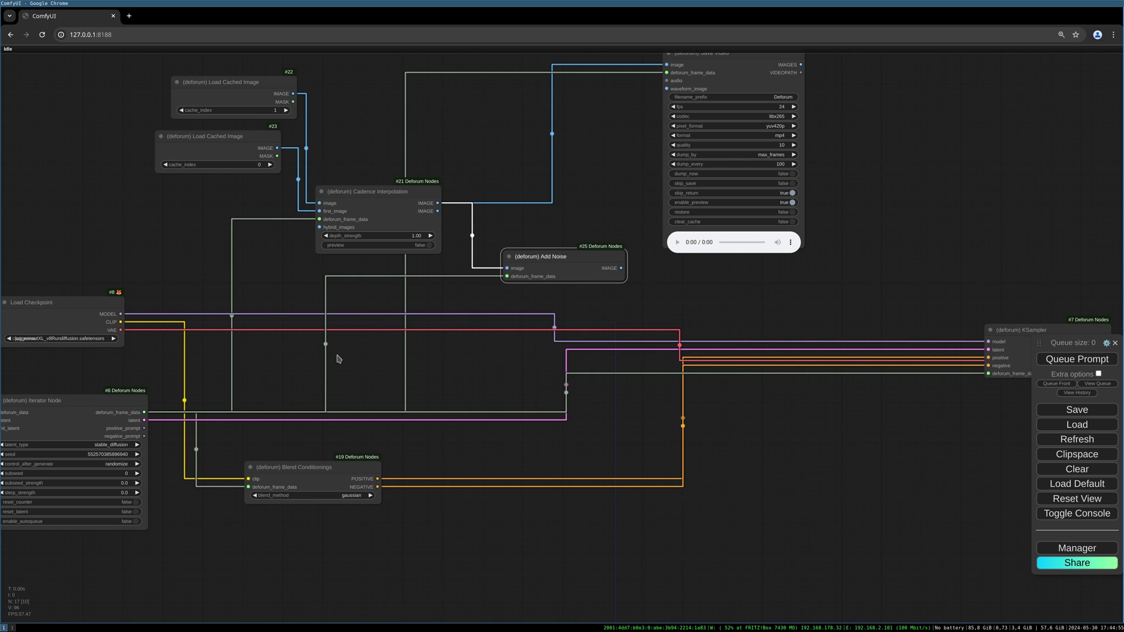
{"action": "left_click_drag", "start_coordinate": [572, 296], "coordinate": [504, 288]}
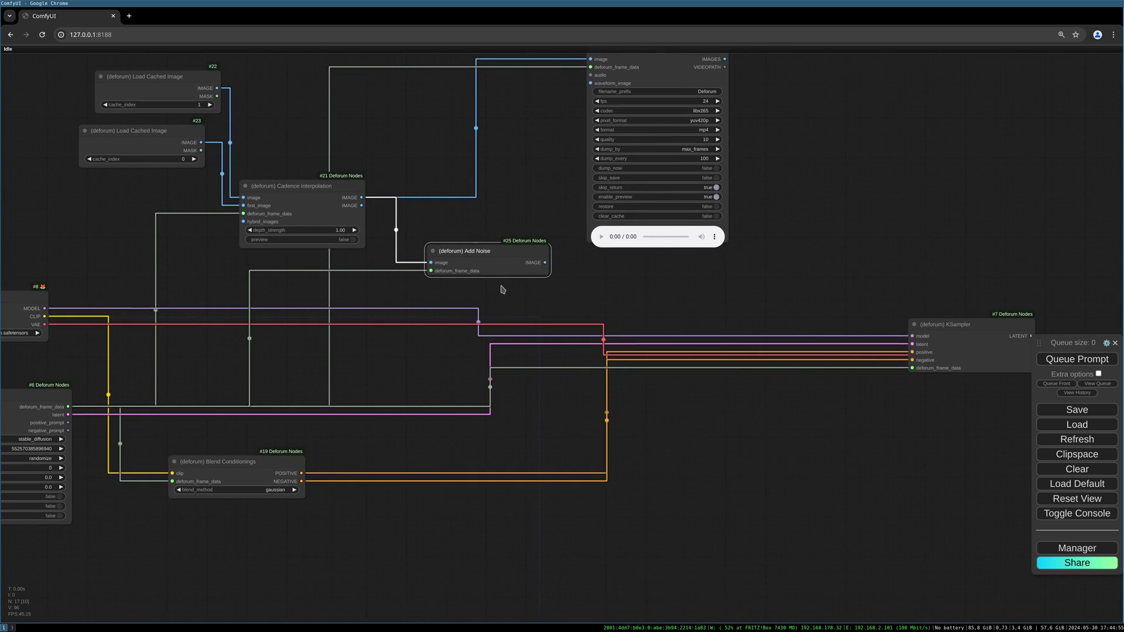
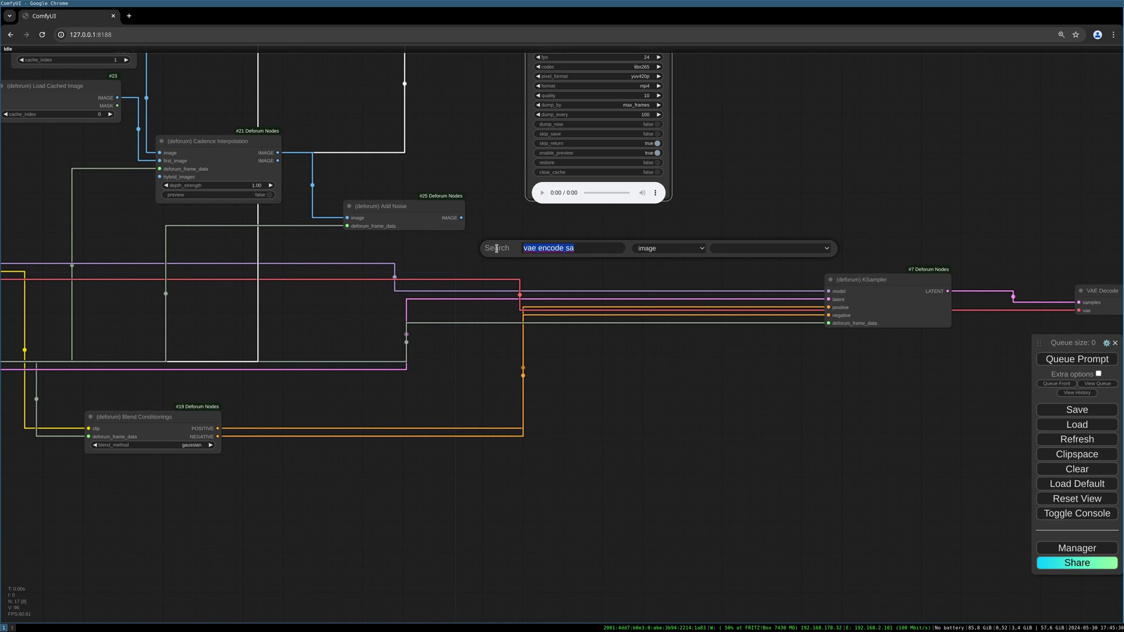
Add a (deforum) VAEEncode [safe] node fed by the Add Noise node's IMAGE output.
{"action": "type", "text": "vae"}
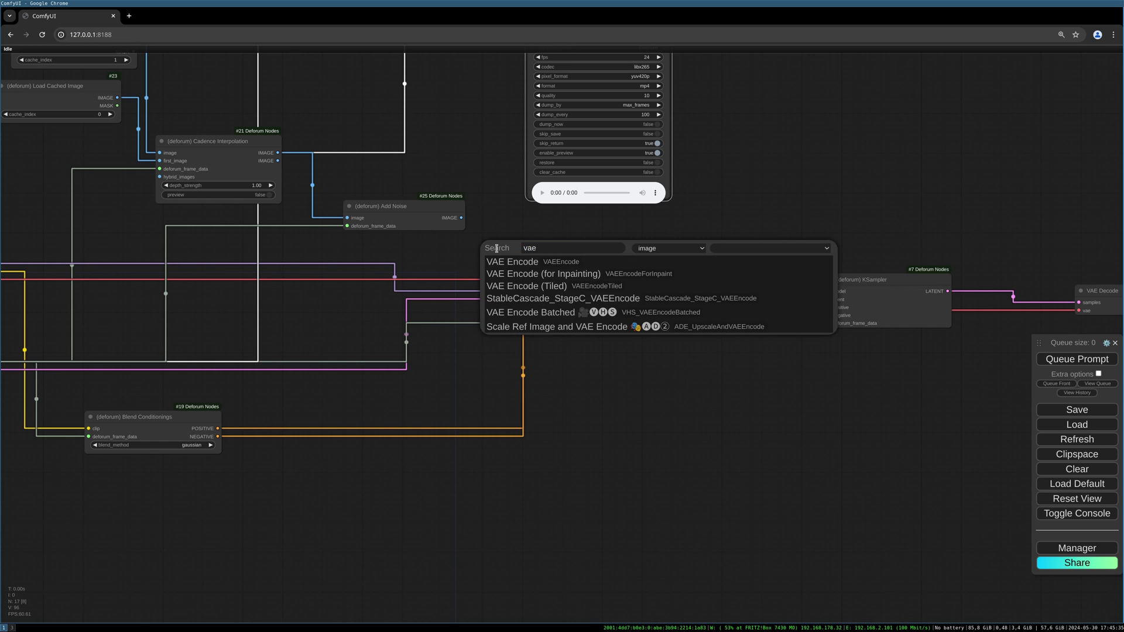
{"action": "type", "text": "encode"}
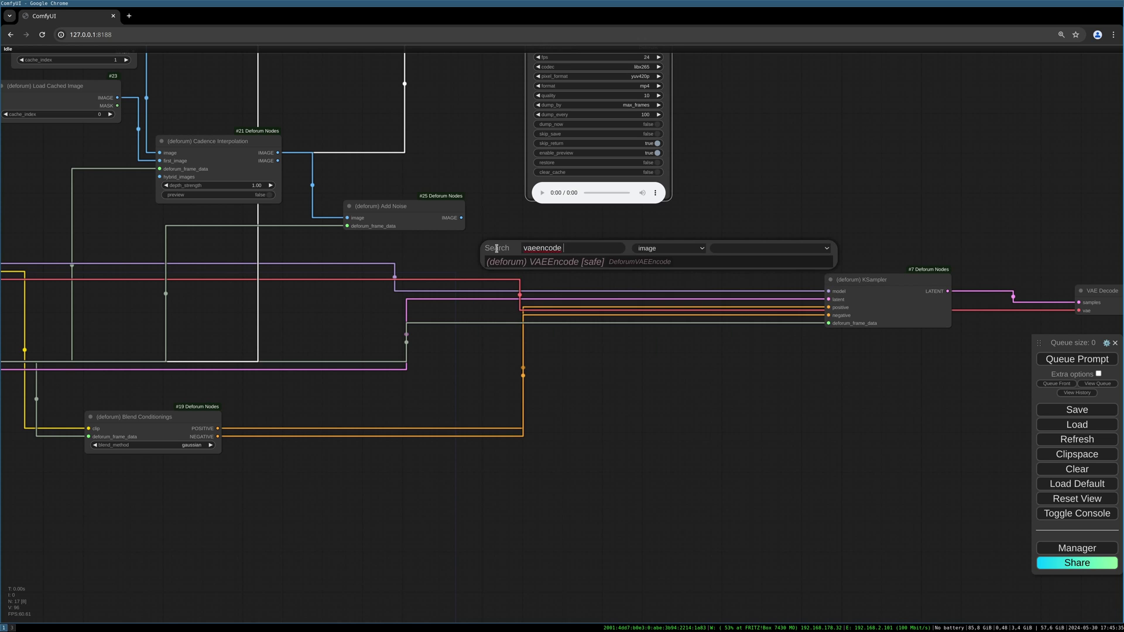
{"action": "left_click", "coordinate": [502, 263]}
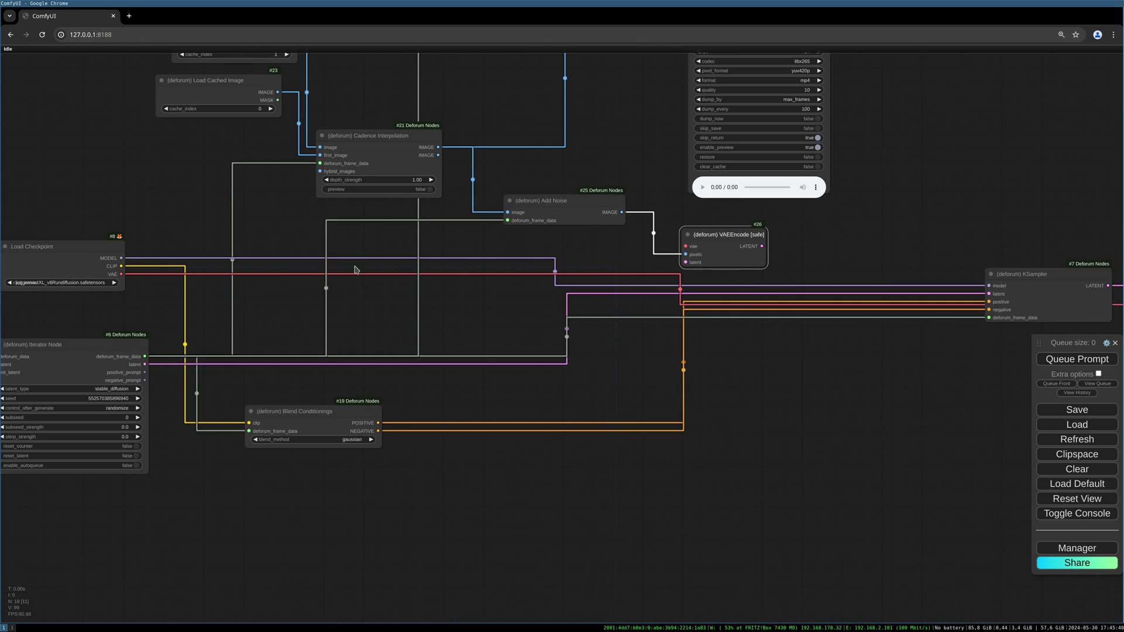
Wire the Load Checkpoint VAE and Iterator Node latent outputs into VAEEncode [safe], and its LATENT output into the (deforum) KSampler's latent input.
{"action": "left_click_drag", "start_coordinate": [121, 274], "coordinate": [689, 247]}
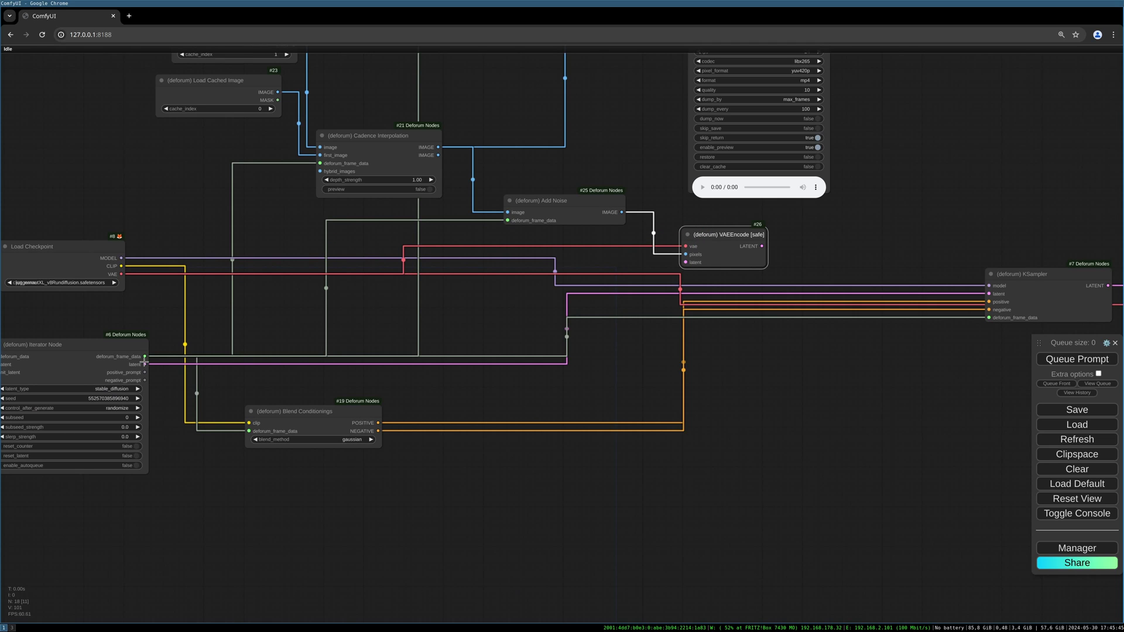
{"action": "left_click_drag", "start_coordinate": [146, 364], "coordinate": [686, 262]}
{"action": "left_click_drag", "start_coordinate": [729, 234], "coordinate": [616, 222]}
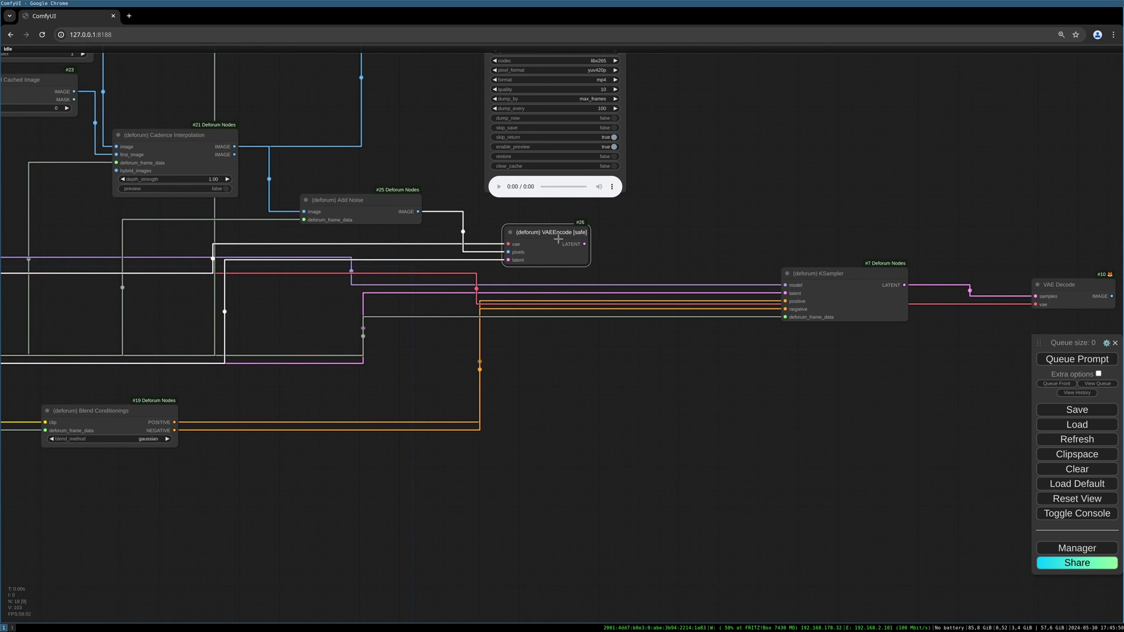
{"action": "left_click_drag", "start_coordinate": [584, 244], "coordinate": [784, 294]}
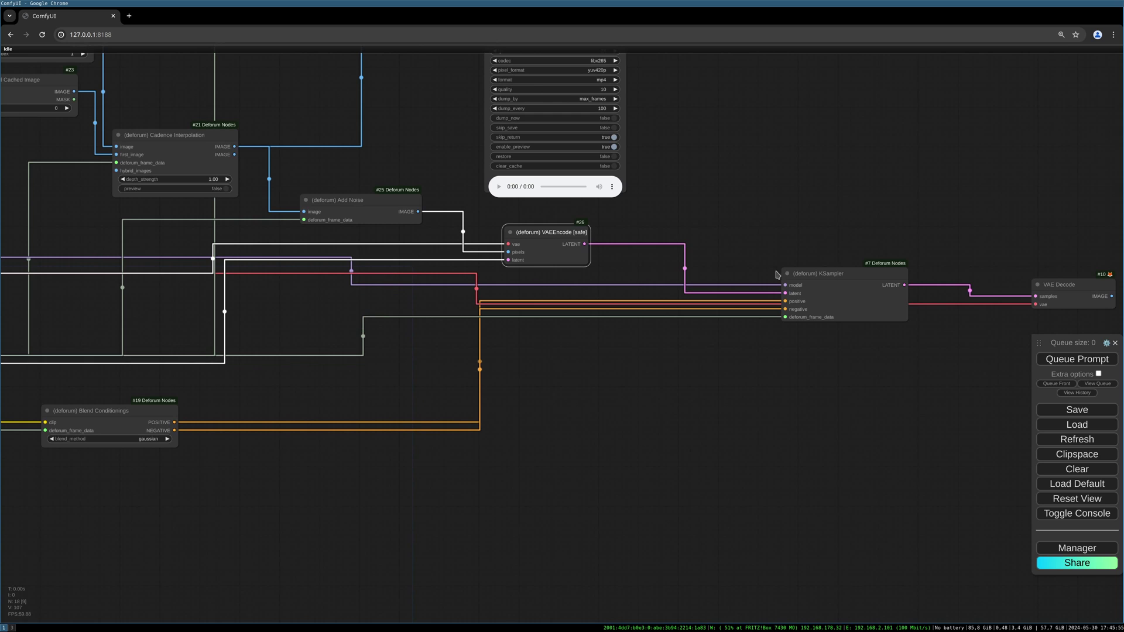
Shift the (deforum) VAEEncode [safe] node slightly lower and move the (deforum) KSampler node closer to it.
{"action": "left_click_drag", "start_coordinate": [407, 271], "coordinate": [422, 292]}
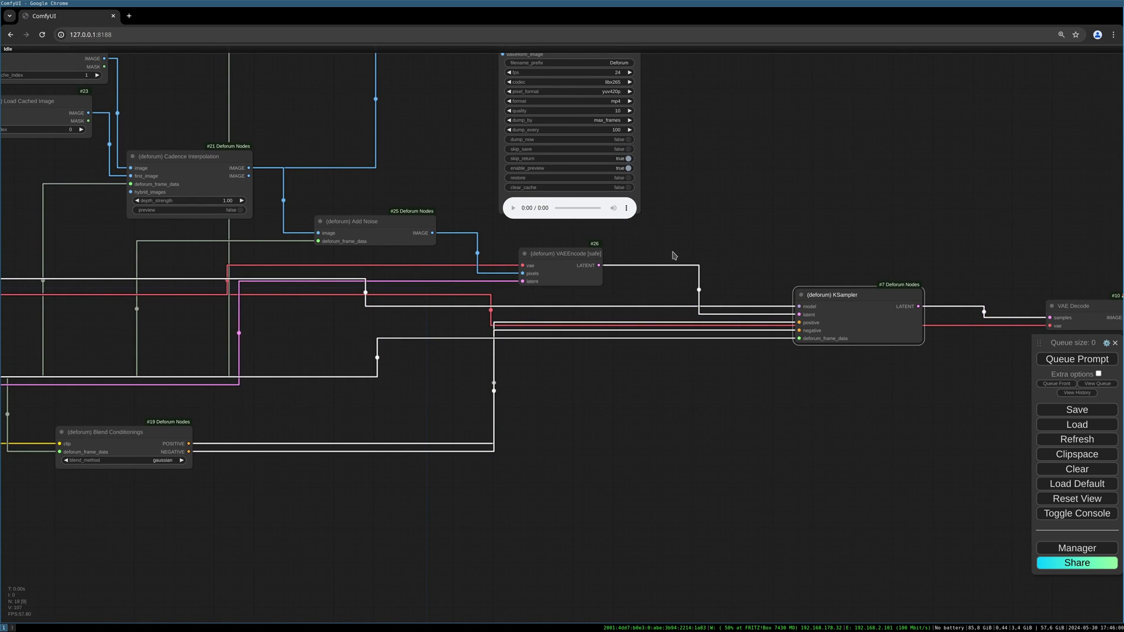
{"action": "scroll", "coordinate": [646, 251], "scroll_direction": "down", "scroll_amount": 3}
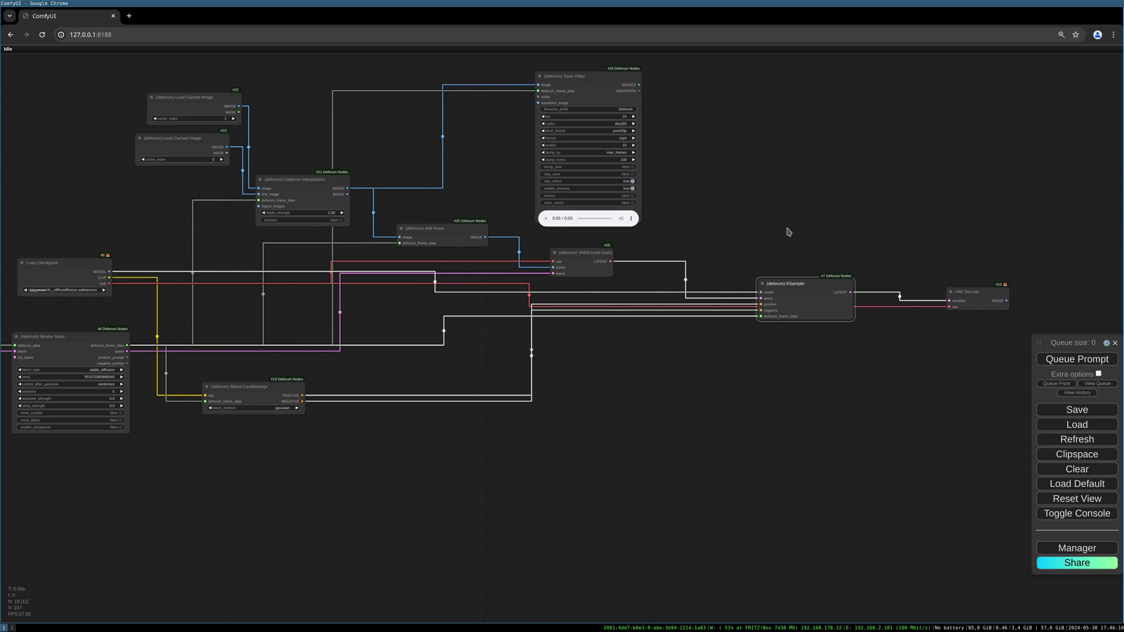
{"action": "left_click_drag", "start_coordinate": [592, 255], "coordinate": [595, 260]}
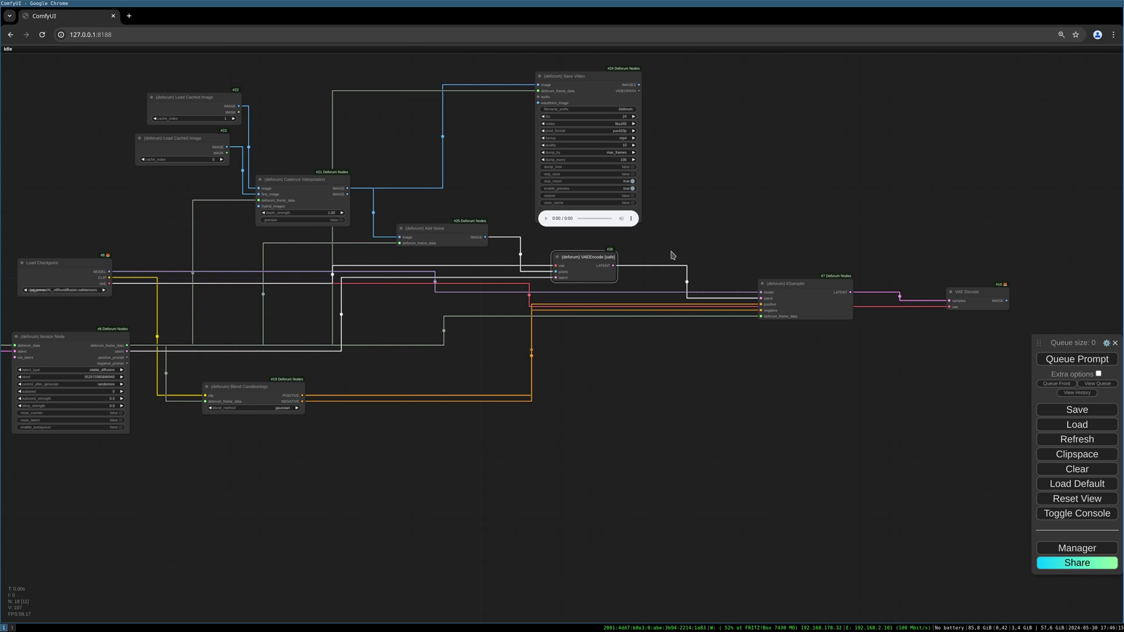
{"action": "left_click_drag", "start_coordinate": [809, 285], "coordinate": [785, 289]}
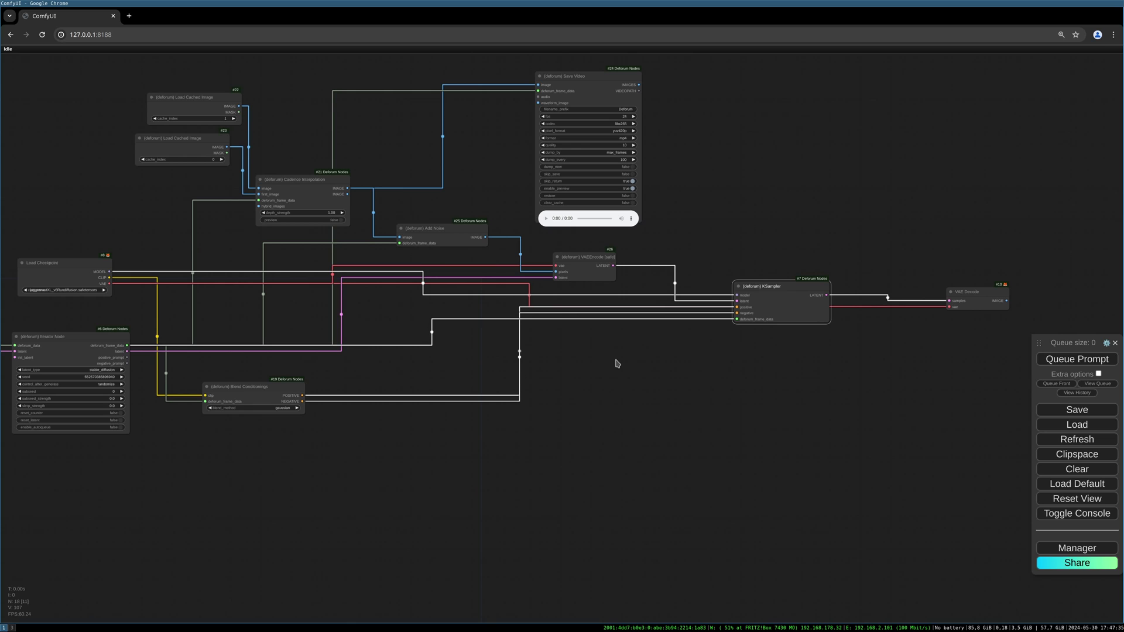
Move the two (deforum) Load Cached Image nodes farther from the Cadence Interpolation node to space out their links.
{"action": "left_click_drag", "start_coordinate": [218, 113], "coordinate": [210, 111]}
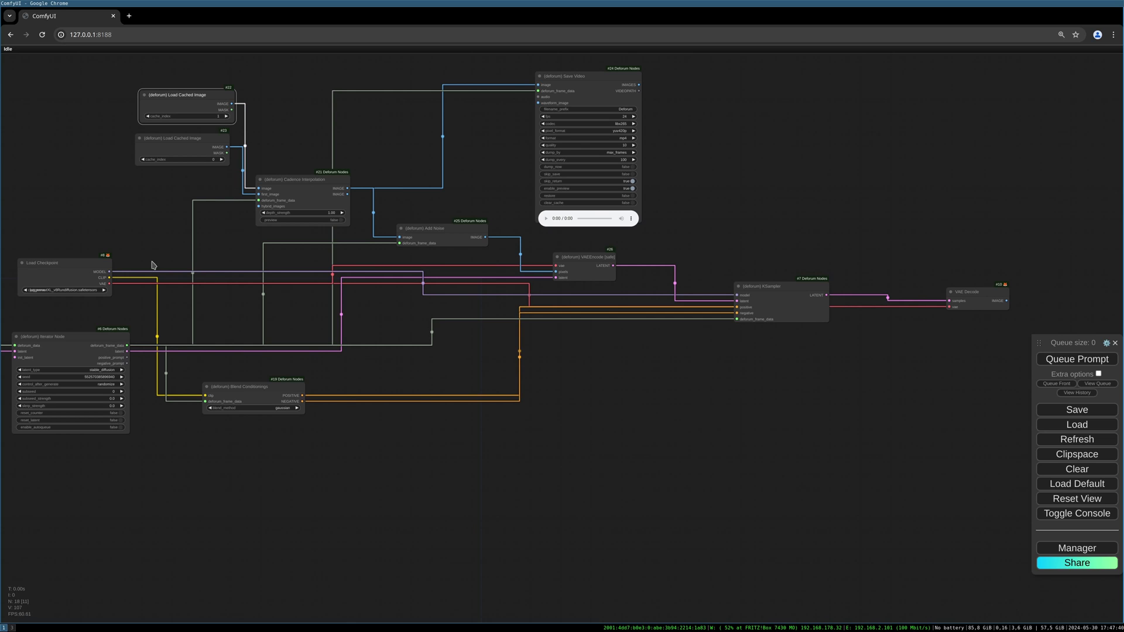
{"action": "left_click_drag", "start_coordinate": [189, 122], "coordinate": [145, 137]}
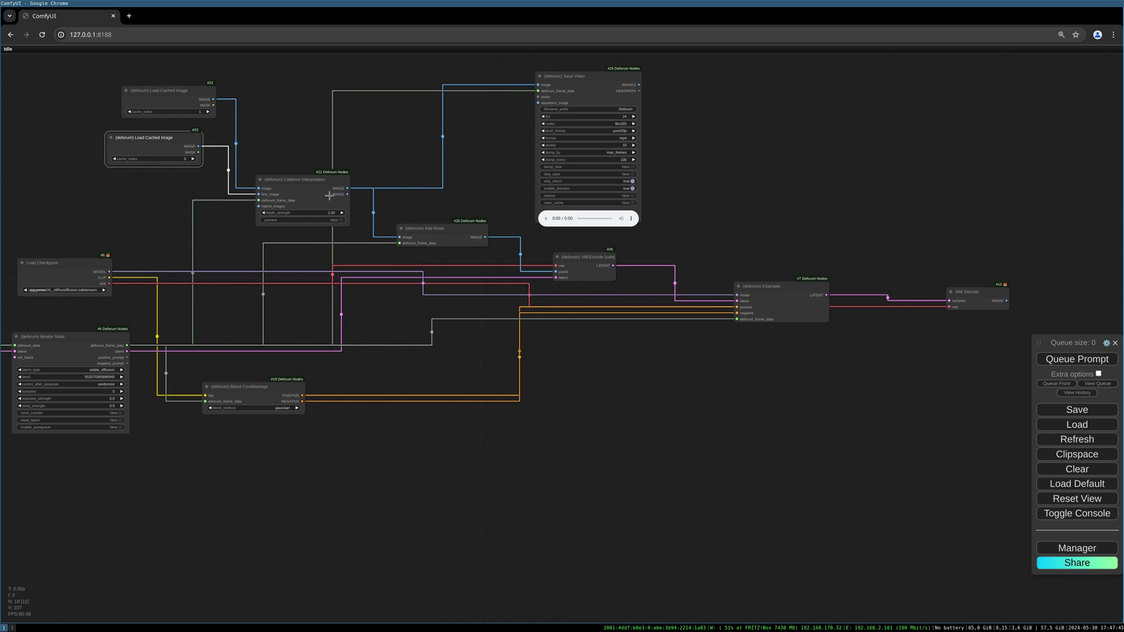
{"action": "left_click", "coordinate": [317, 191]}
{"action": "left_click_drag", "start_coordinate": [491, 169], "coordinate": [443, 171]}
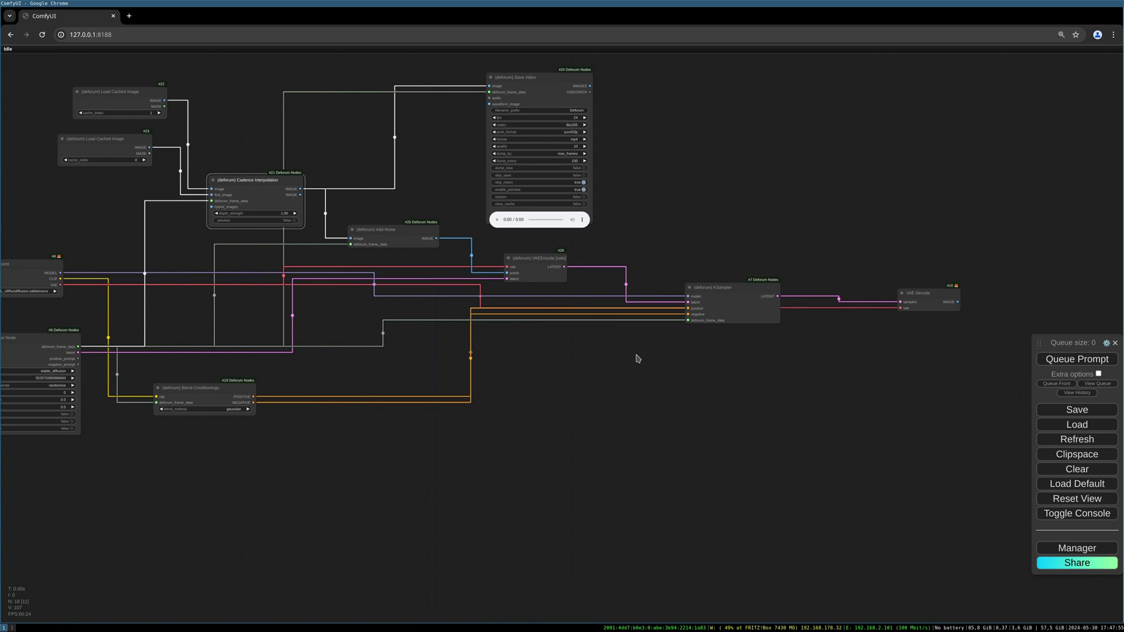
Move the VAE Decode node slightly closer to the (deforum) KSampler node.
{"action": "scroll", "coordinate": [637, 358], "scroll_direction": "right", "scroll_amount": 5}
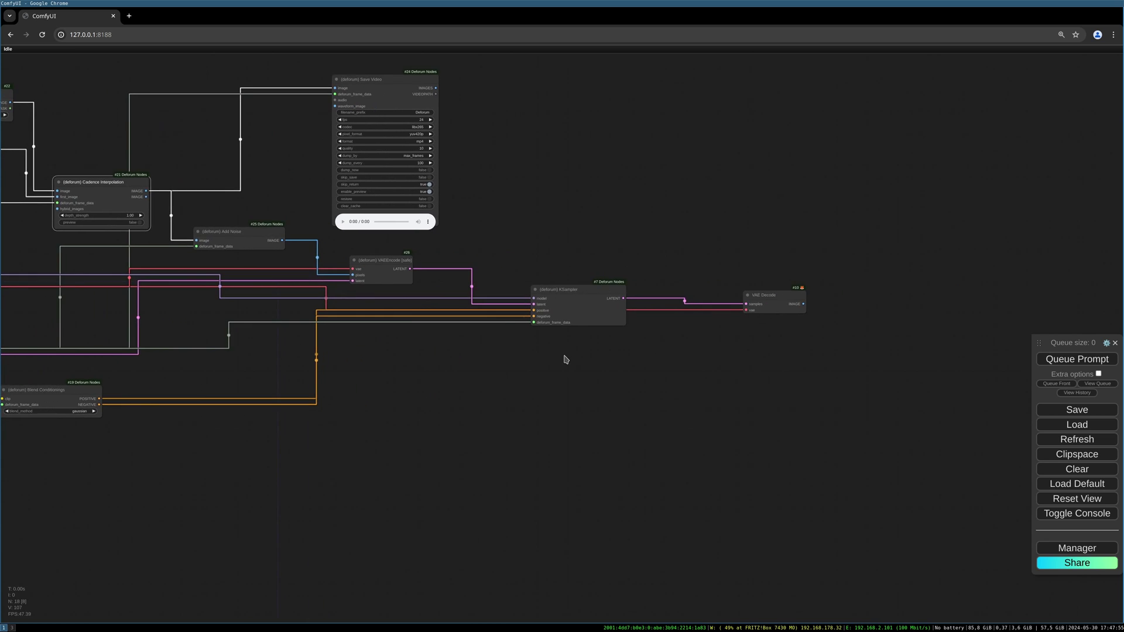
{"action": "left_click_drag", "start_coordinate": [601, 355], "coordinate": [513, 353]}
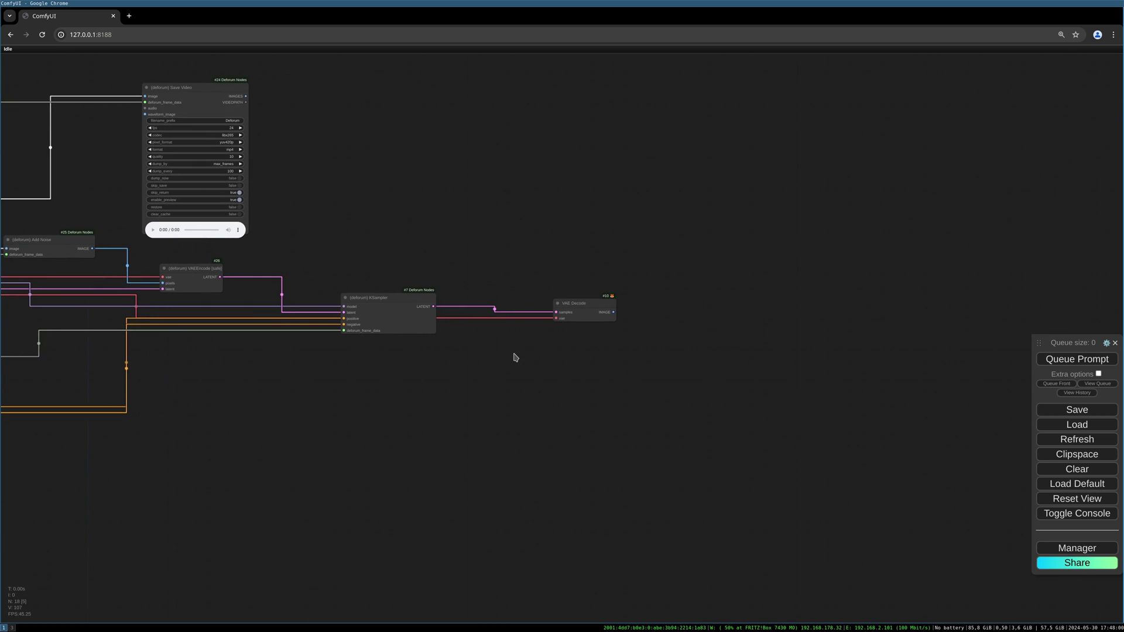
{"action": "left_click", "coordinate": [568, 310]}
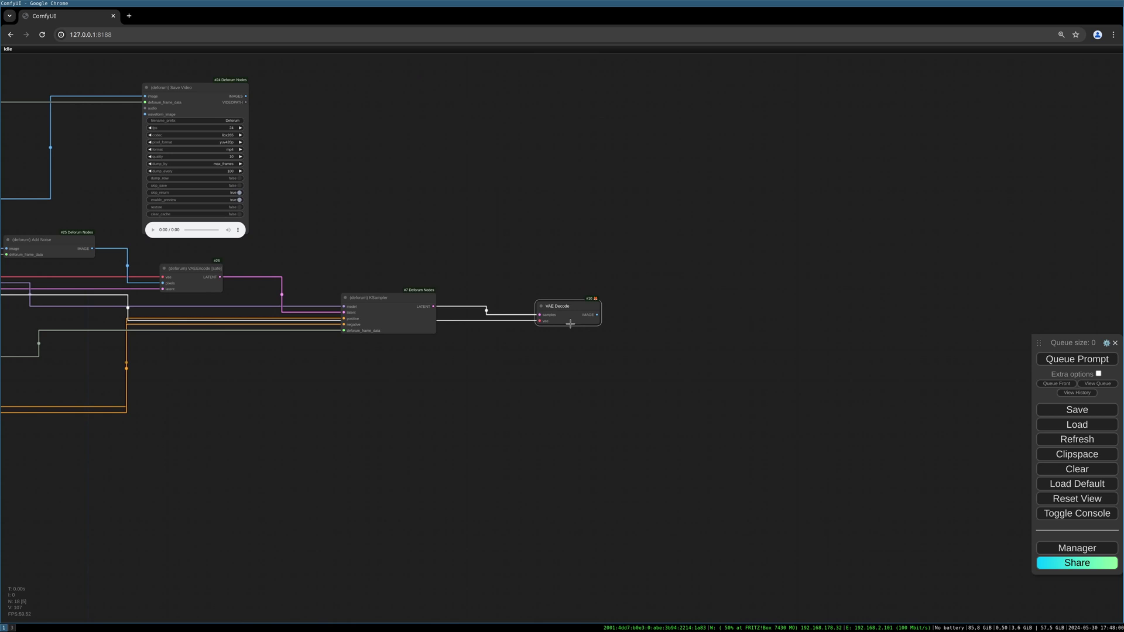
Add a (deforum) Image Switcher node with its image_true input fed by VAE Decode's IMAGE output.
{"action": "scroll", "coordinate": [556, 346], "scroll_direction": "right", "scroll_amount": 3}
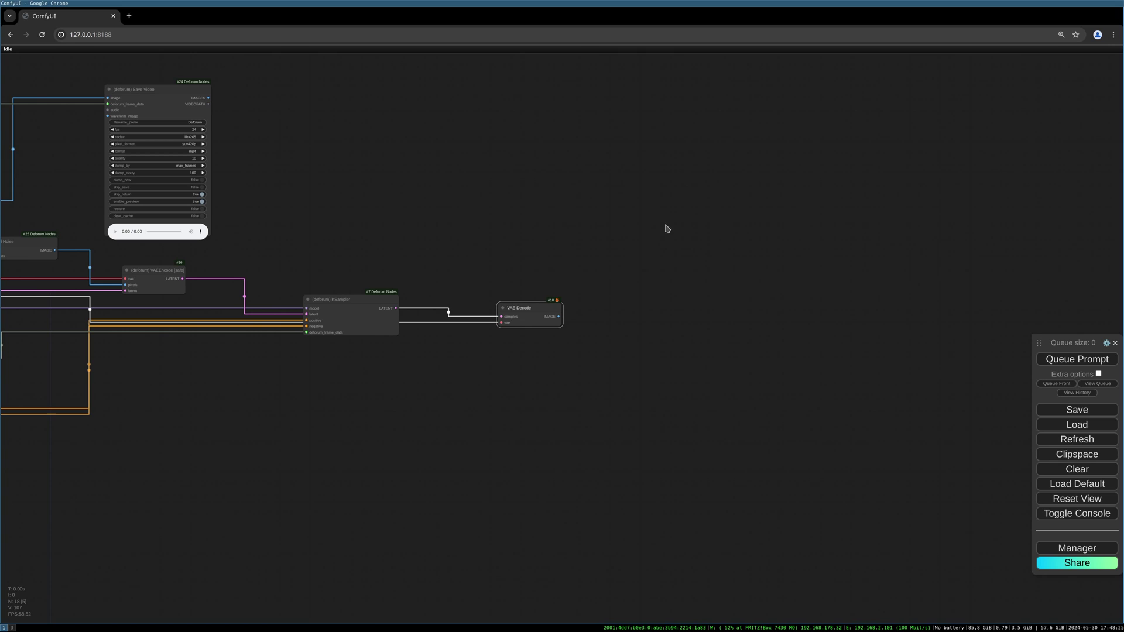
{"action": "left_click_drag", "start_coordinate": [558, 316], "coordinate": [658, 296]}
{"action": "type", "text": "im"}
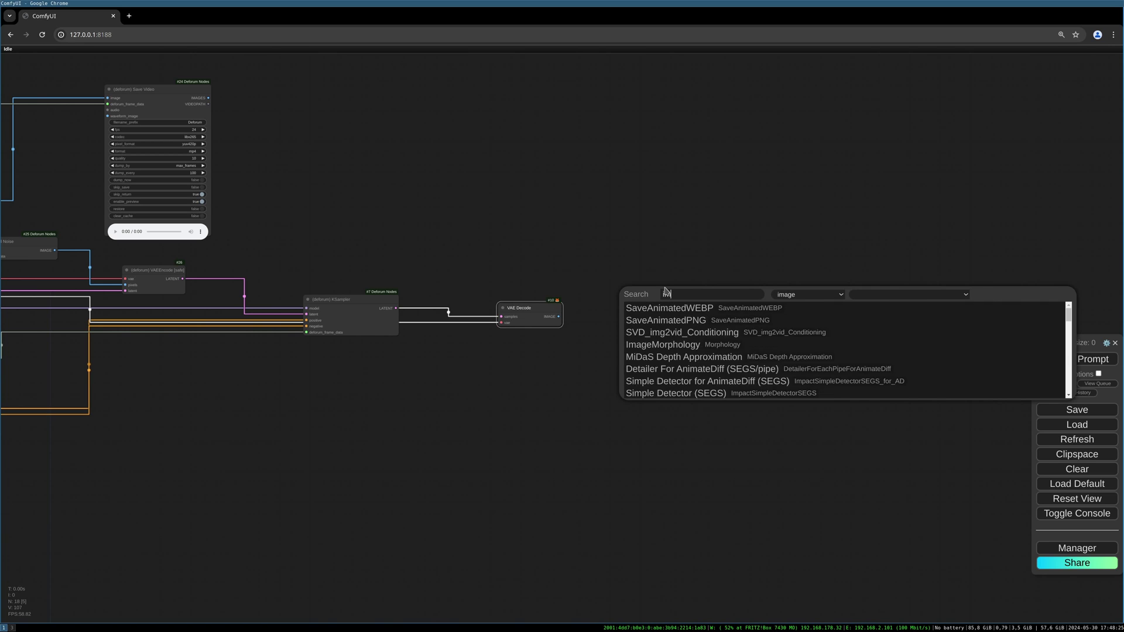
{"action": "type", "text": "age sw"}
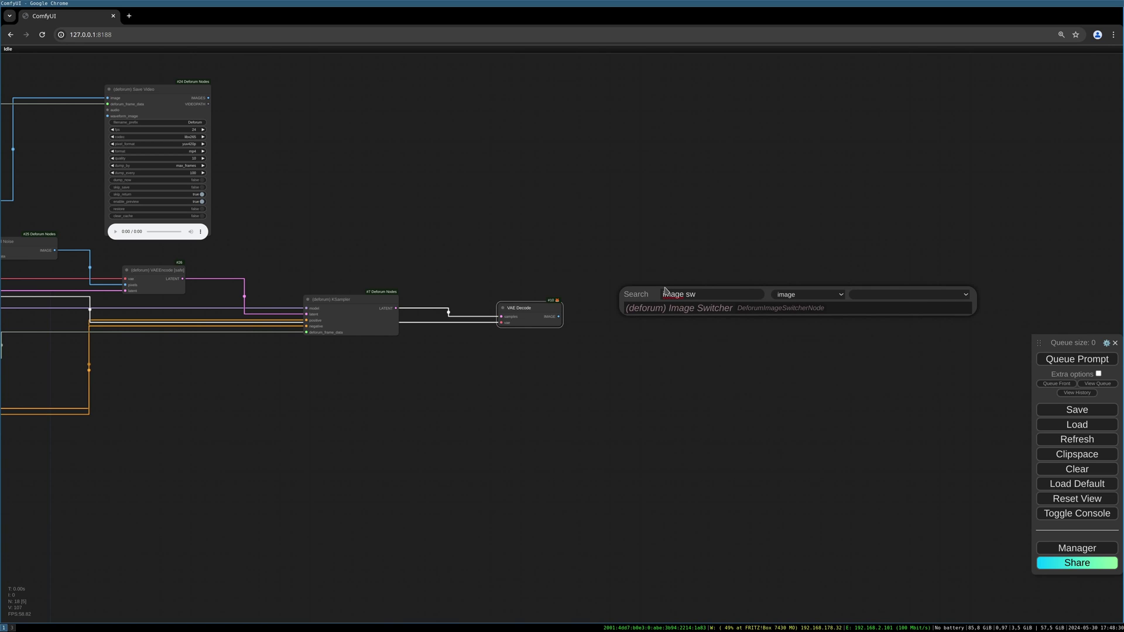
{"action": "key", "text": "Return"}
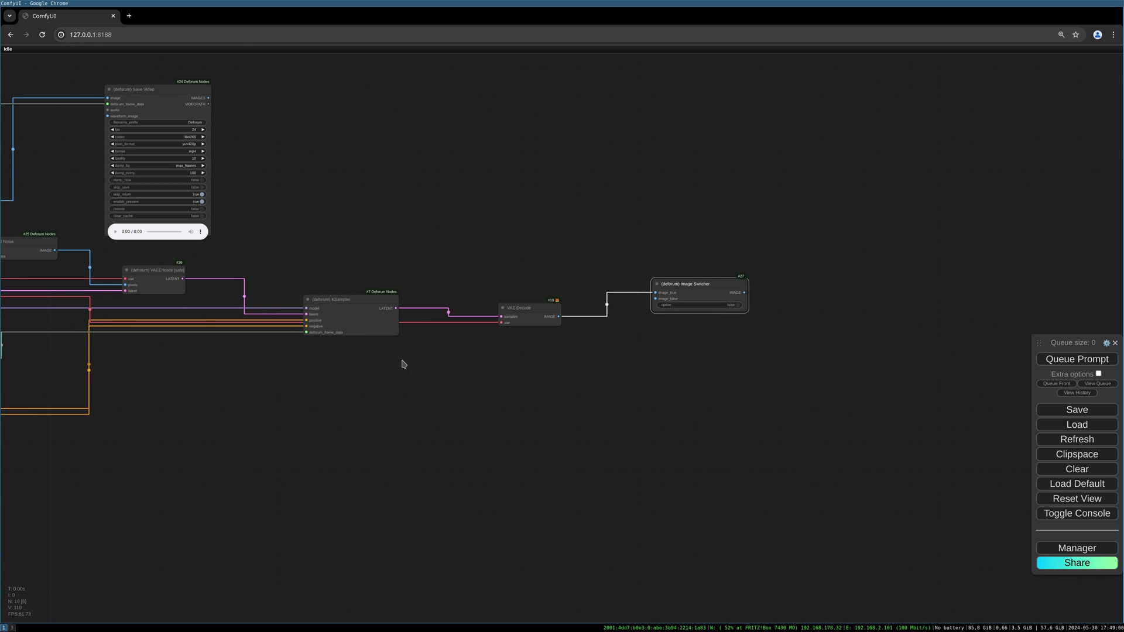
Add a (deforum) Frame Data Extract node fed by the Iterator Node's deforum_frame_data output.
{"action": "left_click_drag", "start_coordinate": [402, 358], "coordinate": [797, 330]}
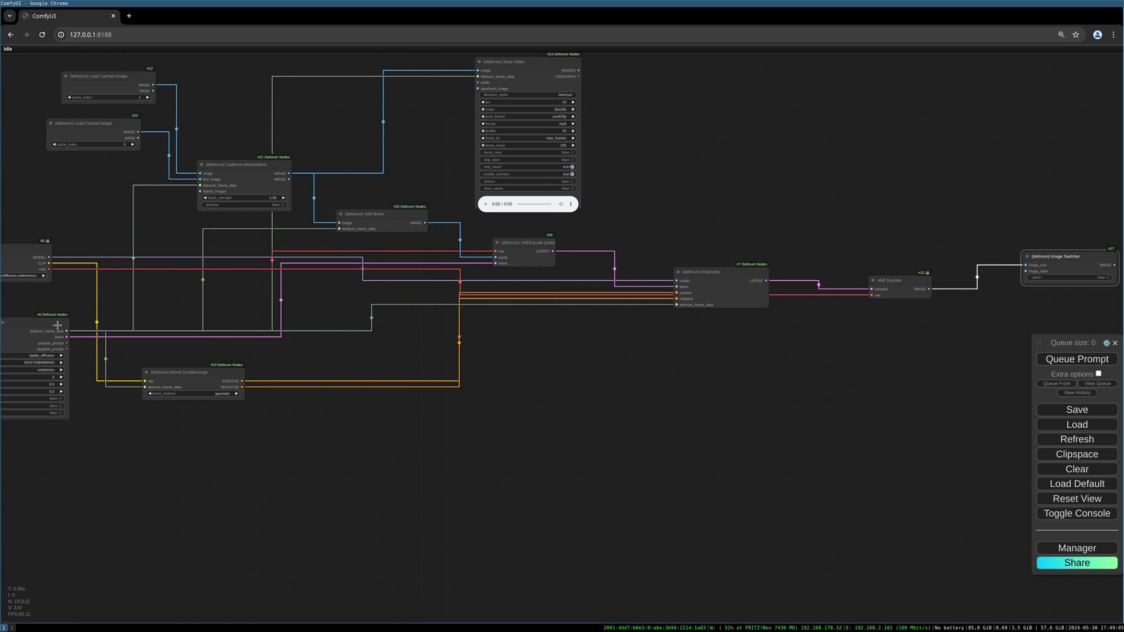
{"action": "left_click_drag", "start_coordinate": [66, 331], "coordinate": [662, 352]}
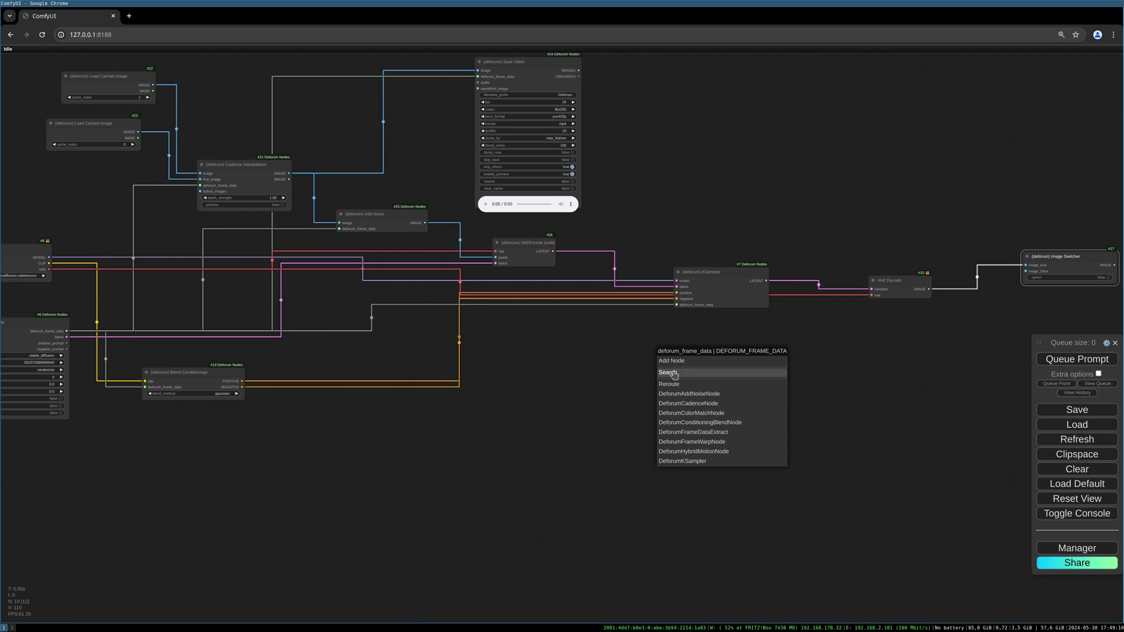
{"action": "left_click", "coordinate": [674, 373]}
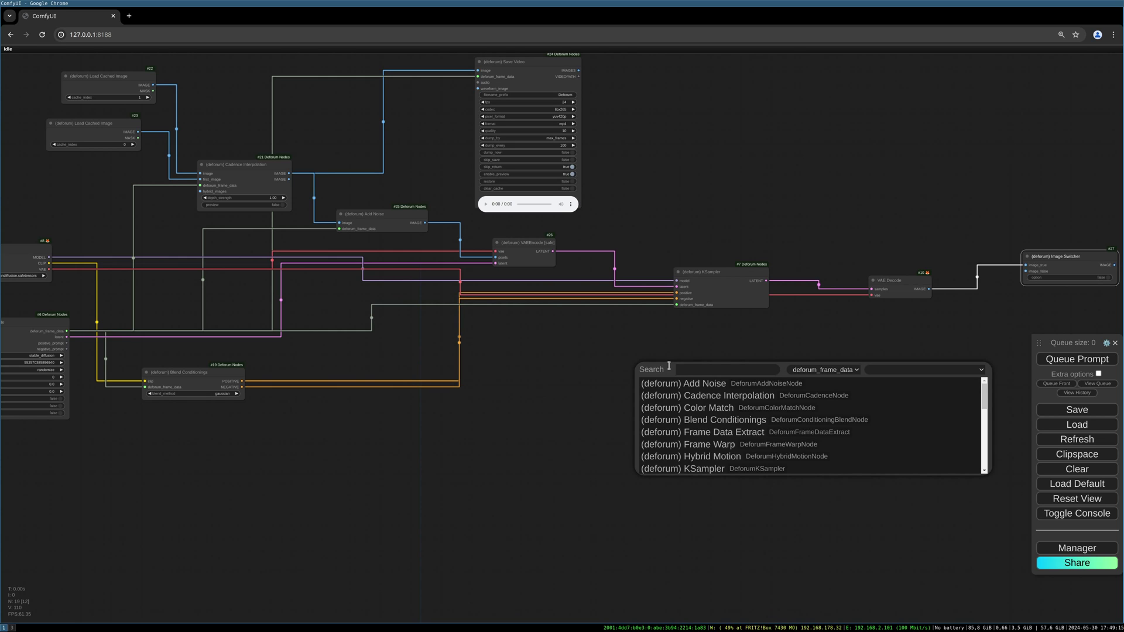
{"action": "type", "text": "frame"}
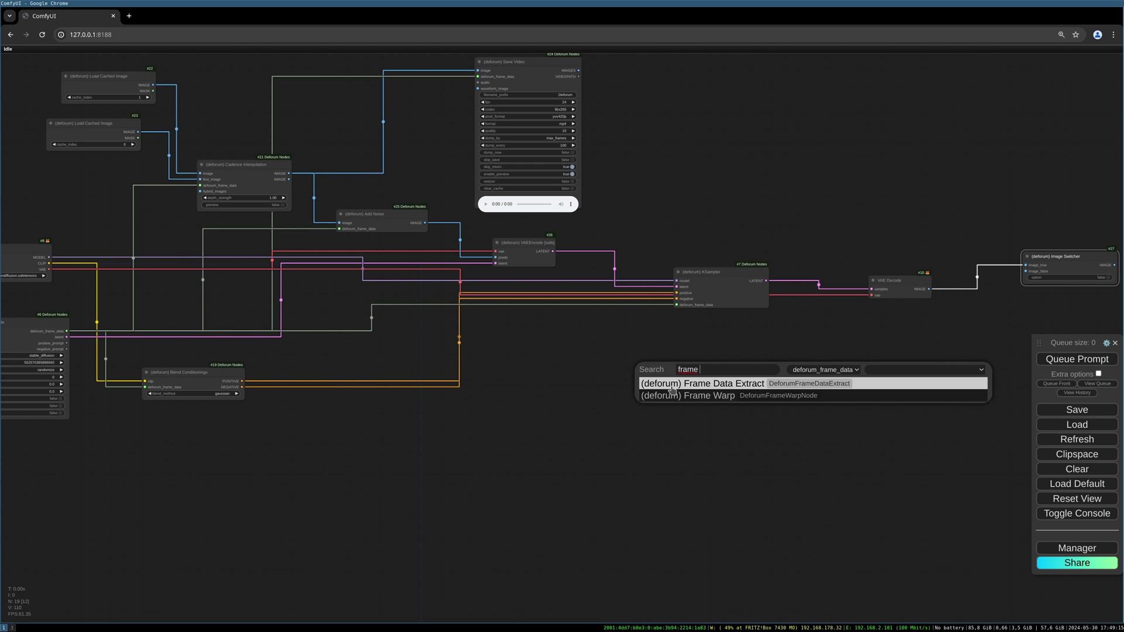
{"action": "left_click", "coordinate": [676, 384]}
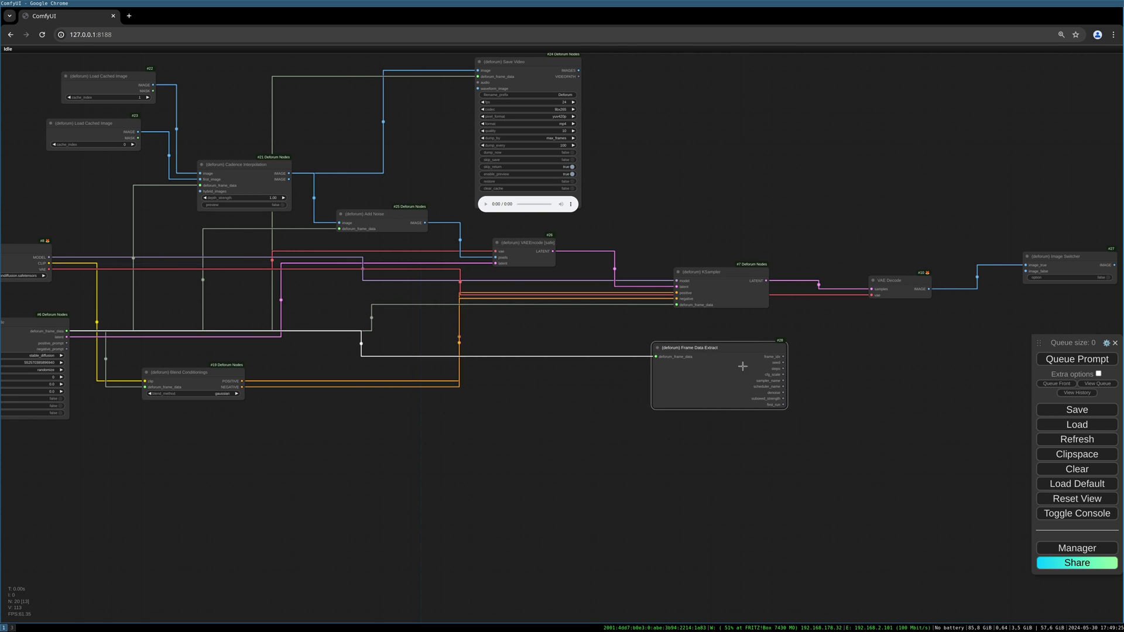
Move the (deforum) Frame Data Extract node to just below the VAE Decode node.
{"action": "left_click_drag", "start_coordinate": [748, 367], "coordinate": [683, 360]}
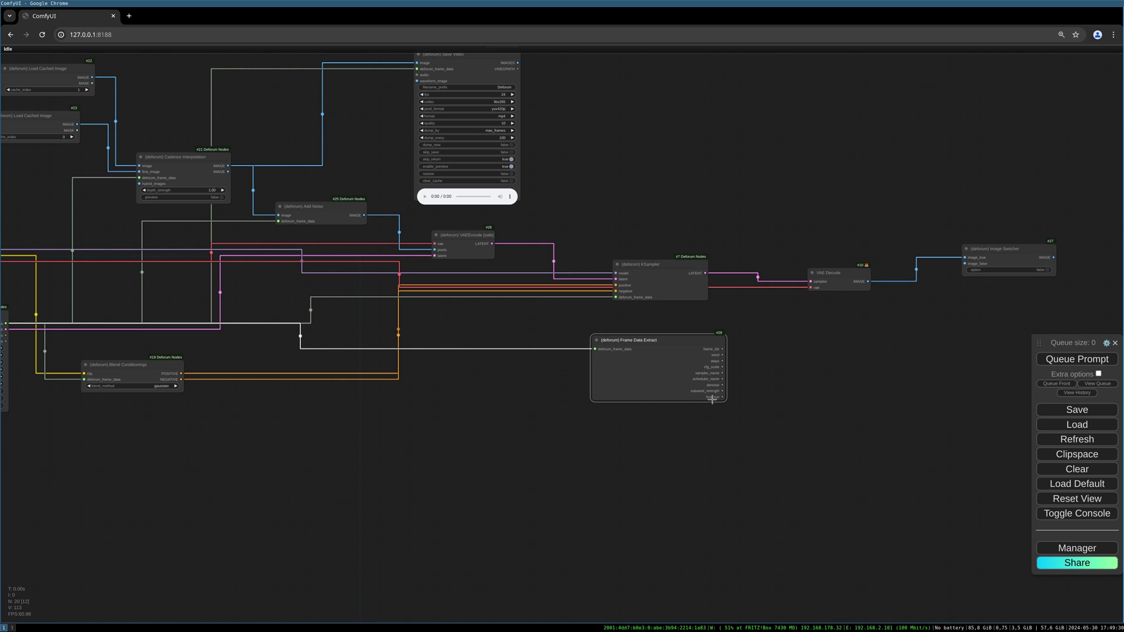
{"action": "left_click_drag", "start_coordinate": [743, 392], "coordinate": [658, 356]}
{"action": "left_click_drag", "start_coordinate": [584, 304], "coordinate": [748, 287]}
{"action": "left_click_drag", "start_coordinate": [922, 258], "coordinate": [640, 270]}
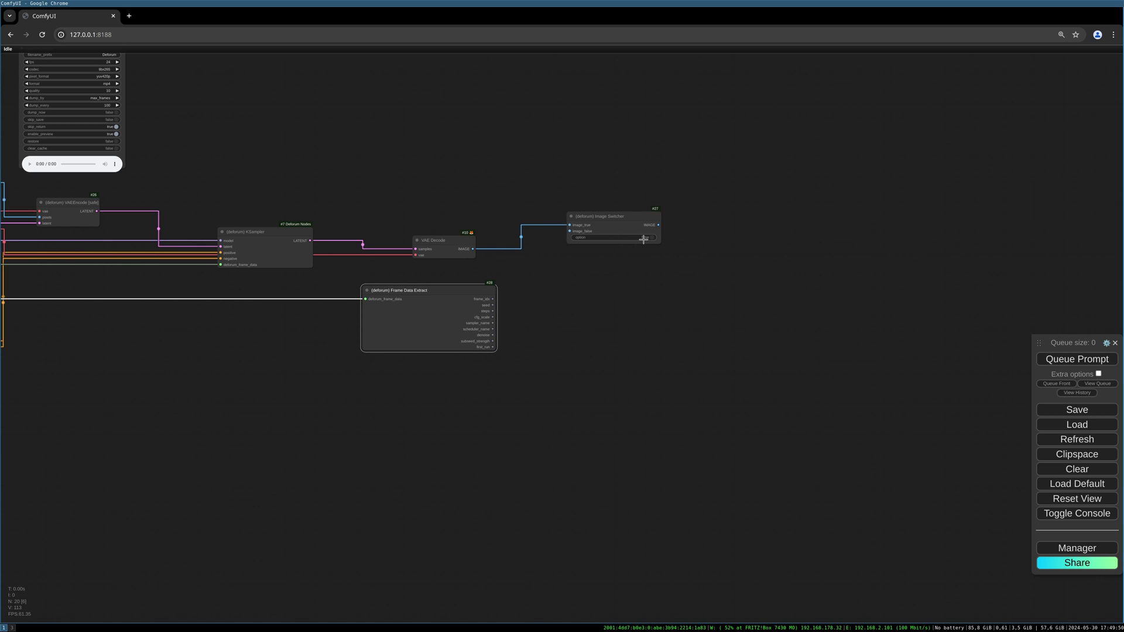
Convert the Image Switcher's option widget to an input and connect Frame Data Extract's first_run output to it.
{"action": "scroll", "coordinate": [620, 251], "scroll_direction": "up", "scroll_amount": 4}
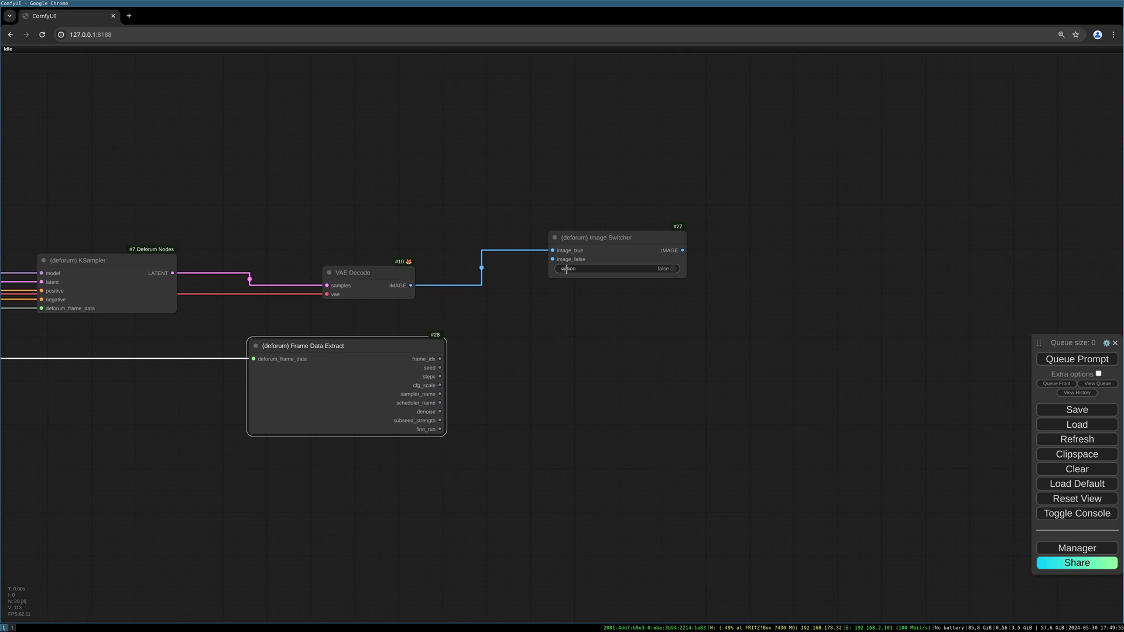
{"action": "right_click", "coordinate": [617, 254]}
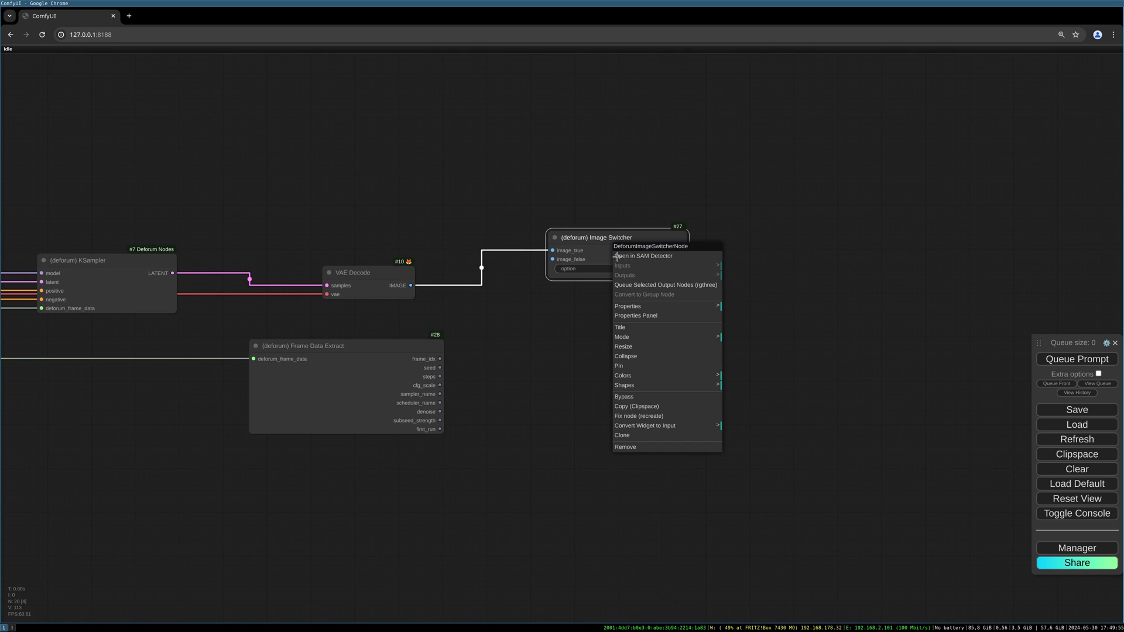
{"action": "left_click", "coordinate": [662, 429]}
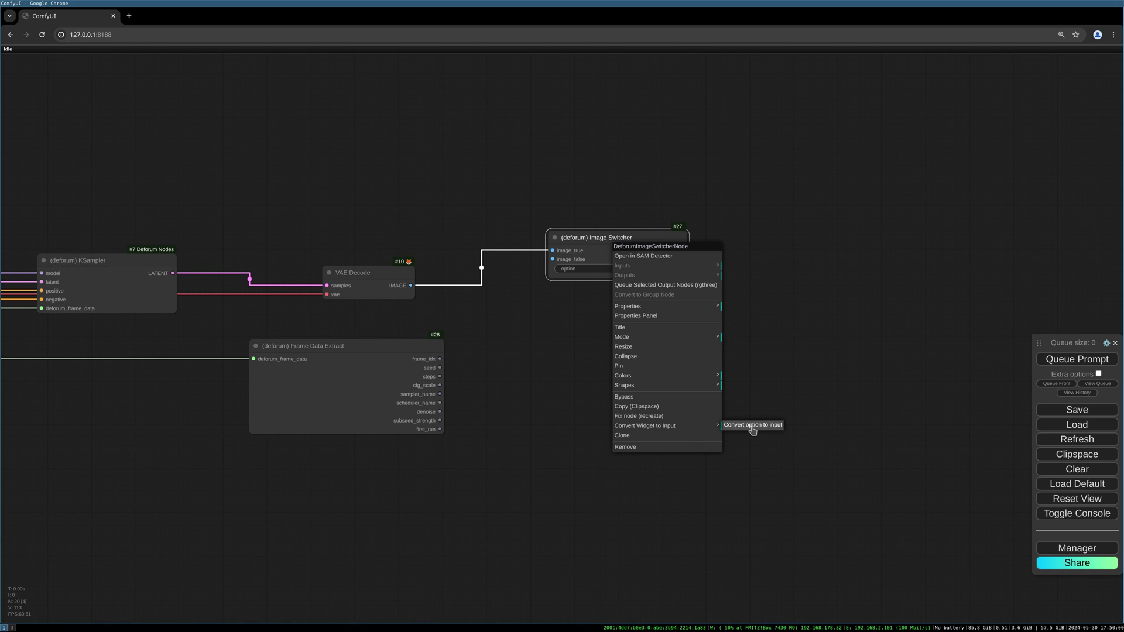
{"action": "left_click", "coordinate": [753, 431]}
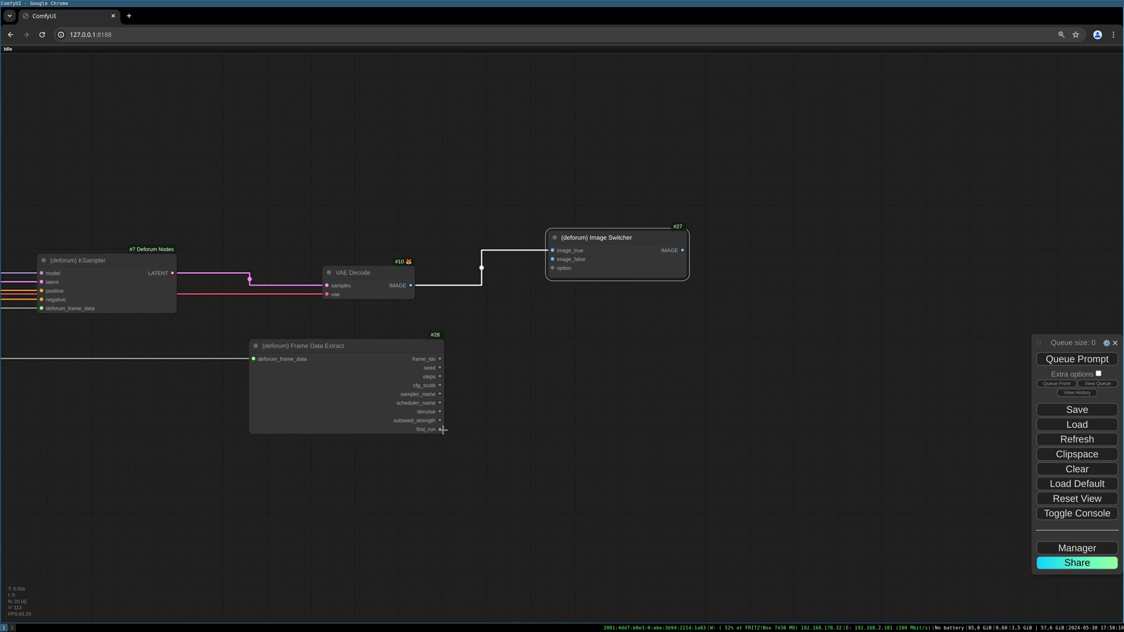
{"action": "left_click_drag", "start_coordinate": [441, 429], "coordinate": [553, 269]}
Add a (deforum) Cache Image node fed by the Image Switcher's IMAGE output.
{"action": "left_click_drag", "start_coordinate": [683, 250], "coordinate": [779, 256]}
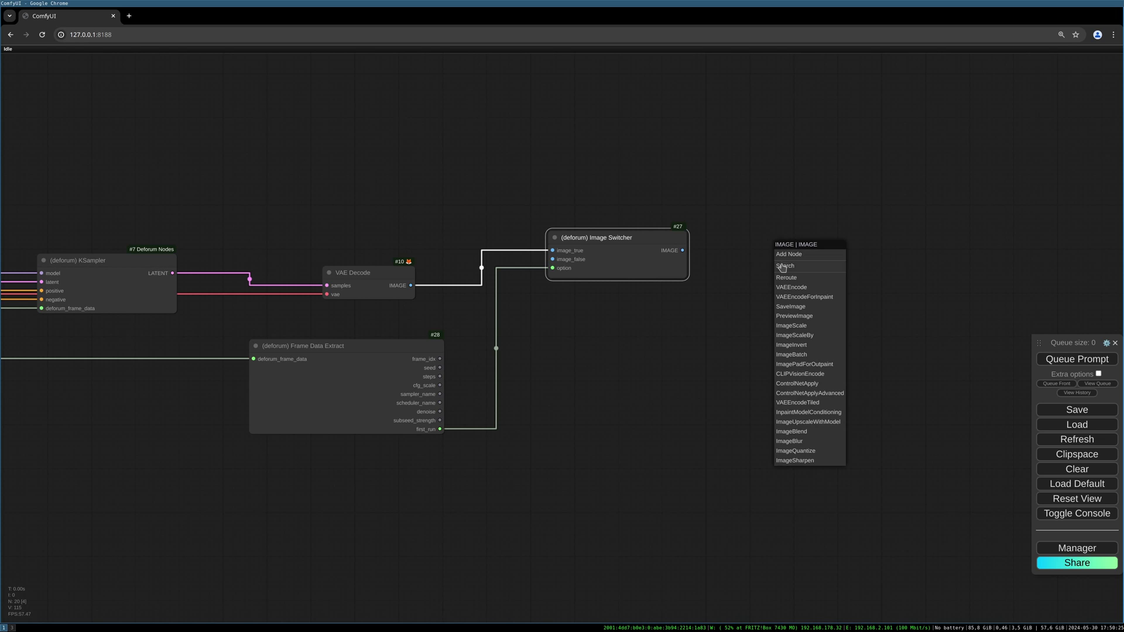
{"action": "left_click", "coordinate": [783, 267]}
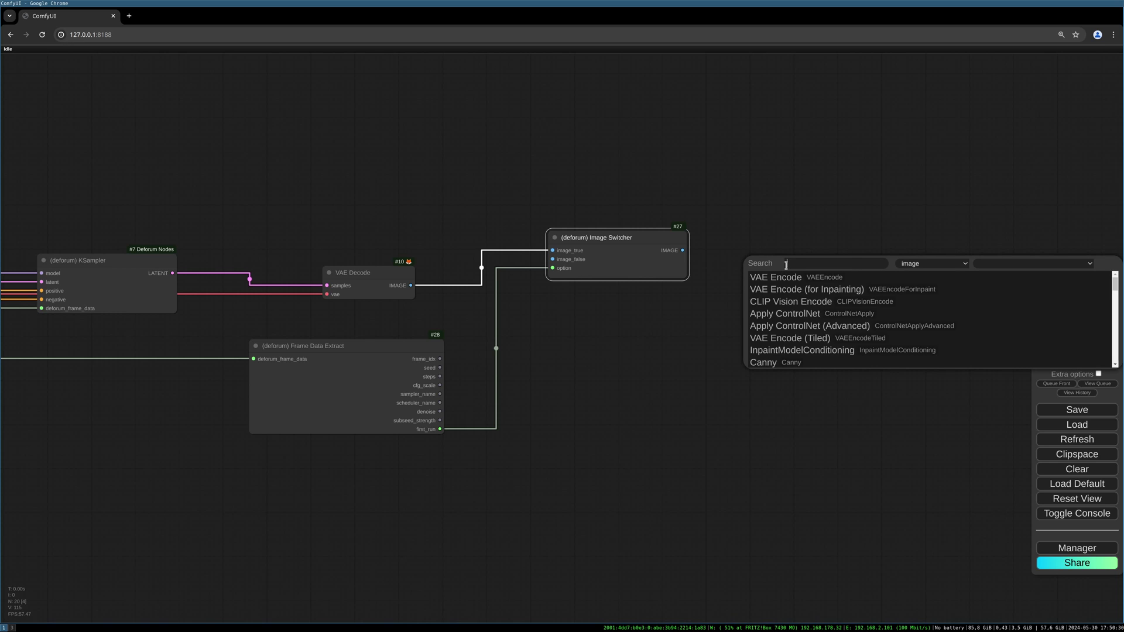
{"action": "type", "text": "cache"}
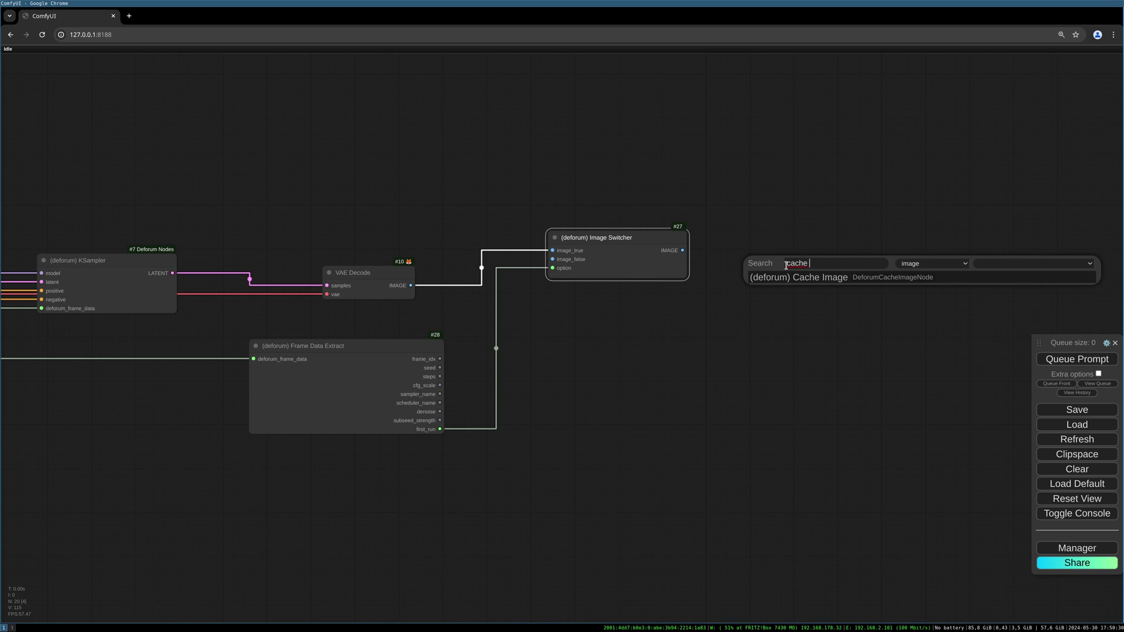
{"action": "type", "text": " image"}
{"action": "left_click", "coordinate": [783, 280]}
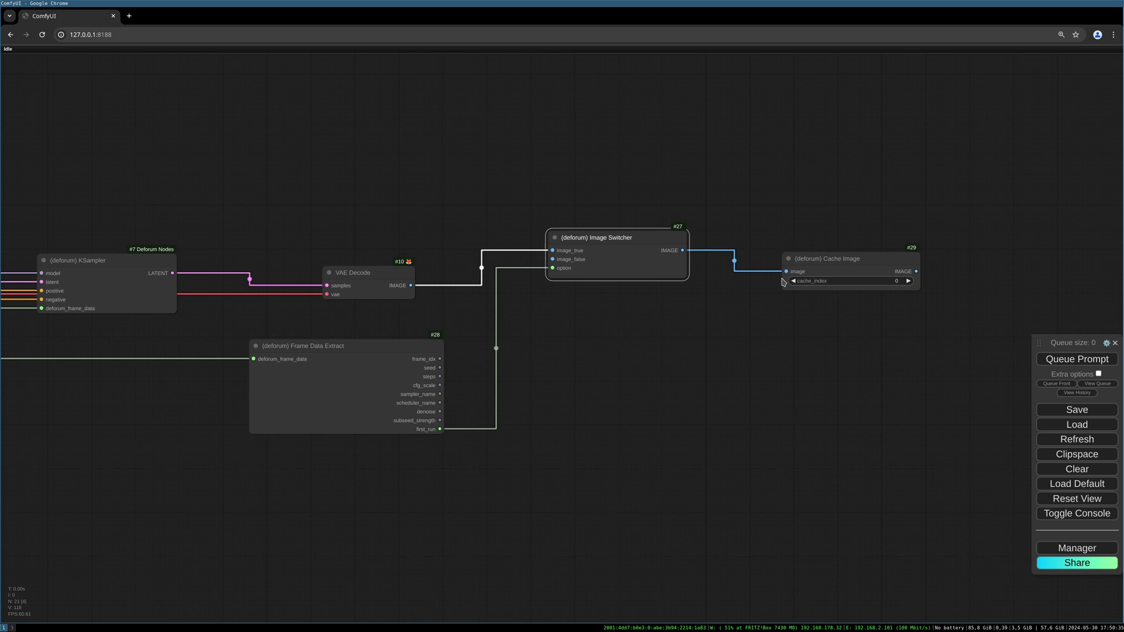
Add a second (deforum) Cache Image node fed by VAE Decode's IMAGE output, set its cache_index to 1 and place it below the first.
{"action": "left_click_drag", "start_coordinate": [891, 276], "coordinate": [873, 255]}
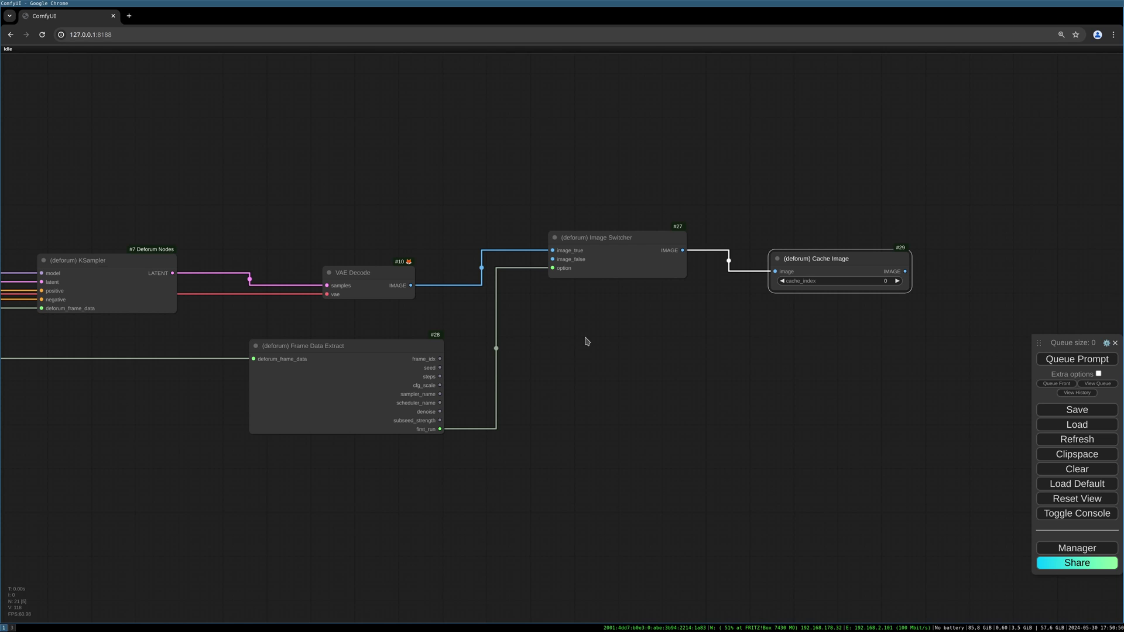
{"action": "left_click_drag", "start_coordinate": [410, 285], "coordinate": [575, 316]}
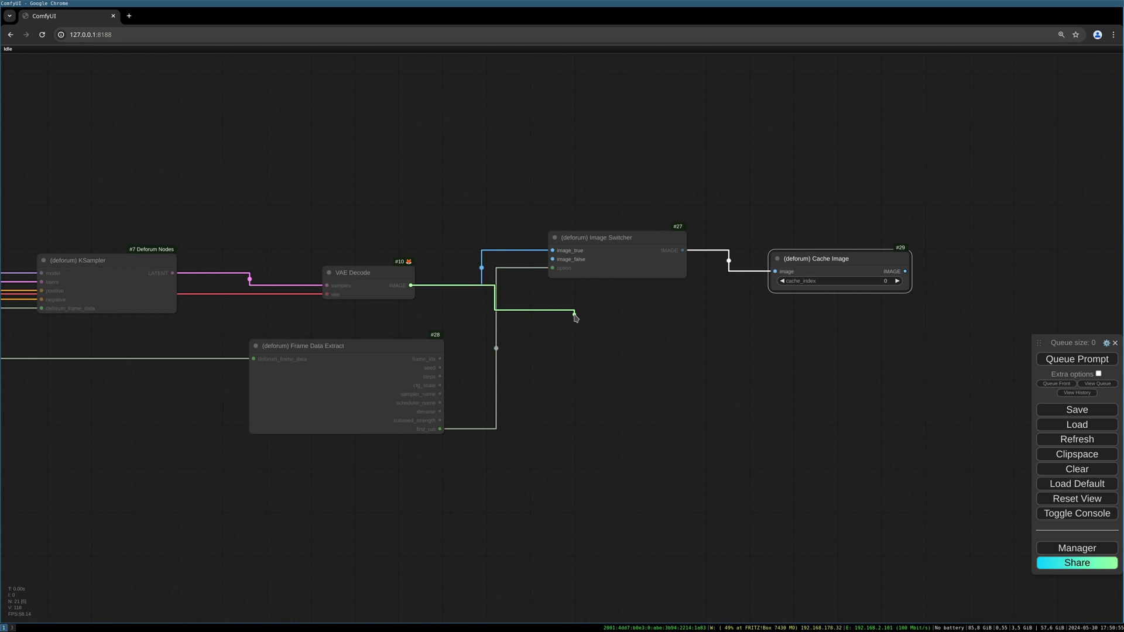
{"action": "left_click_drag", "start_coordinate": [576, 316], "coordinate": [577, 317]}
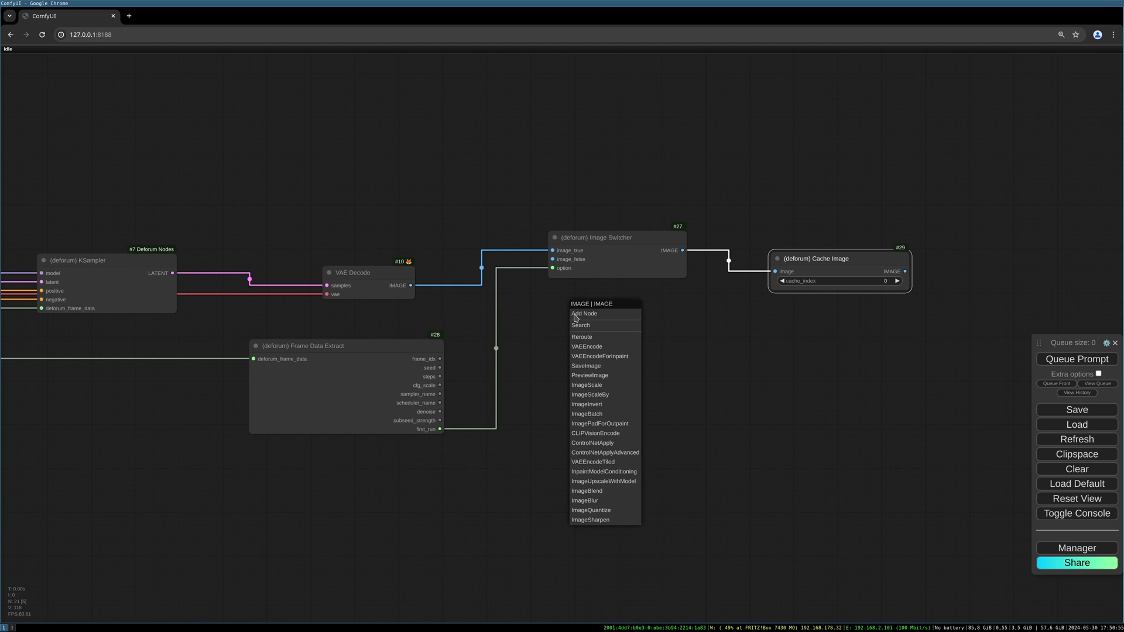
{"action": "left_click", "coordinate": [585, 321]}
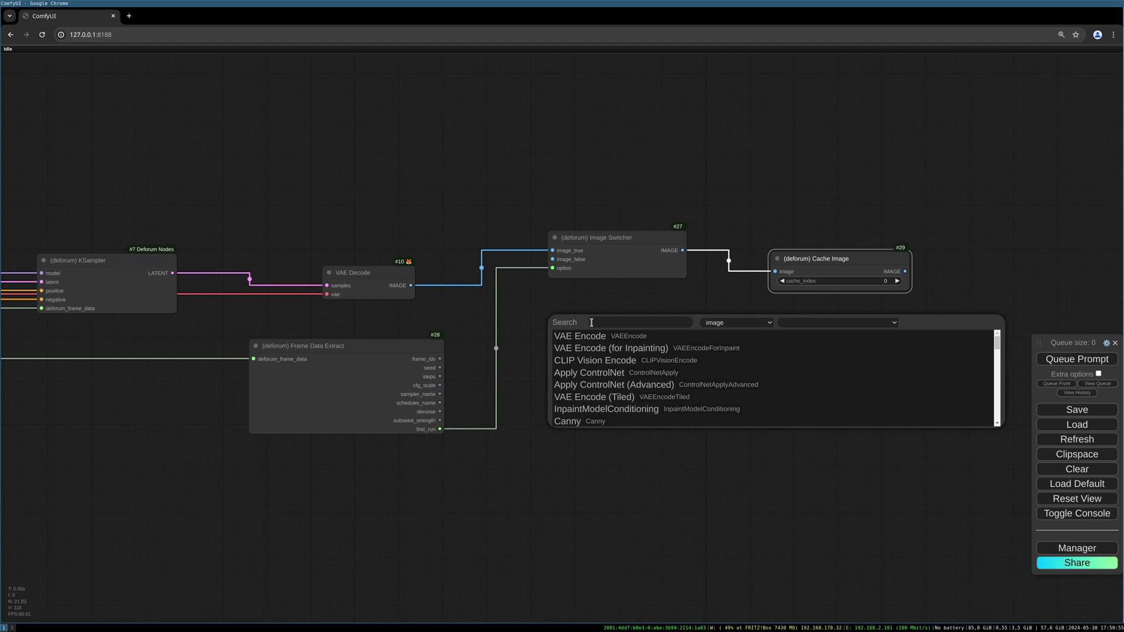
{"action": "type", "text": "cache im"}
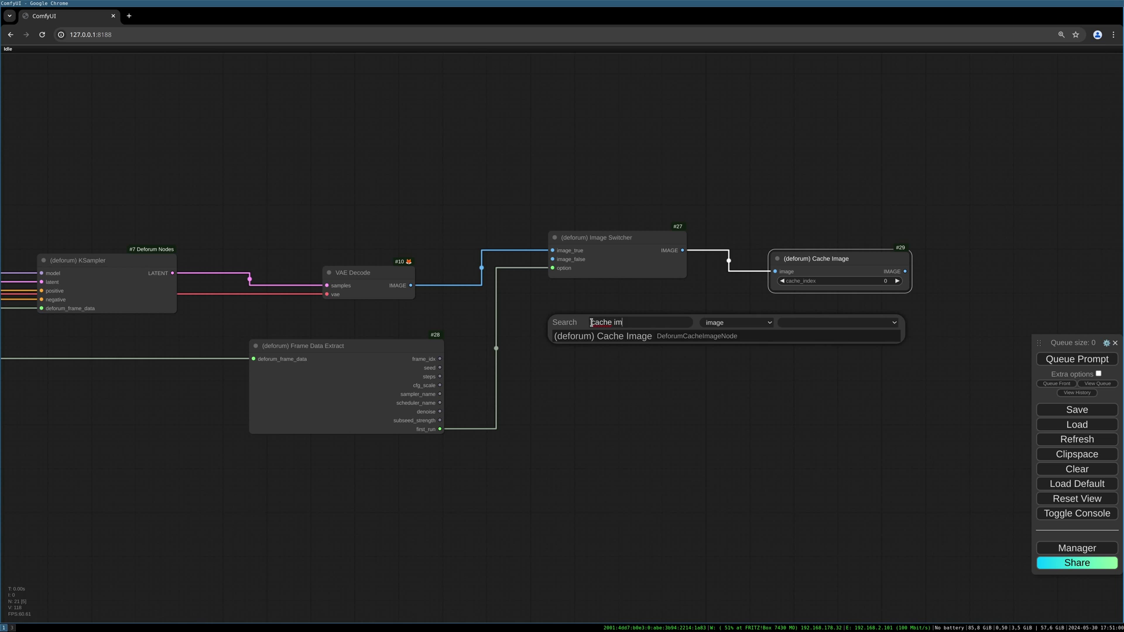
{"action": "type", "text": "age"}
{"action": "left_click", "coordinate": [589, 335]}
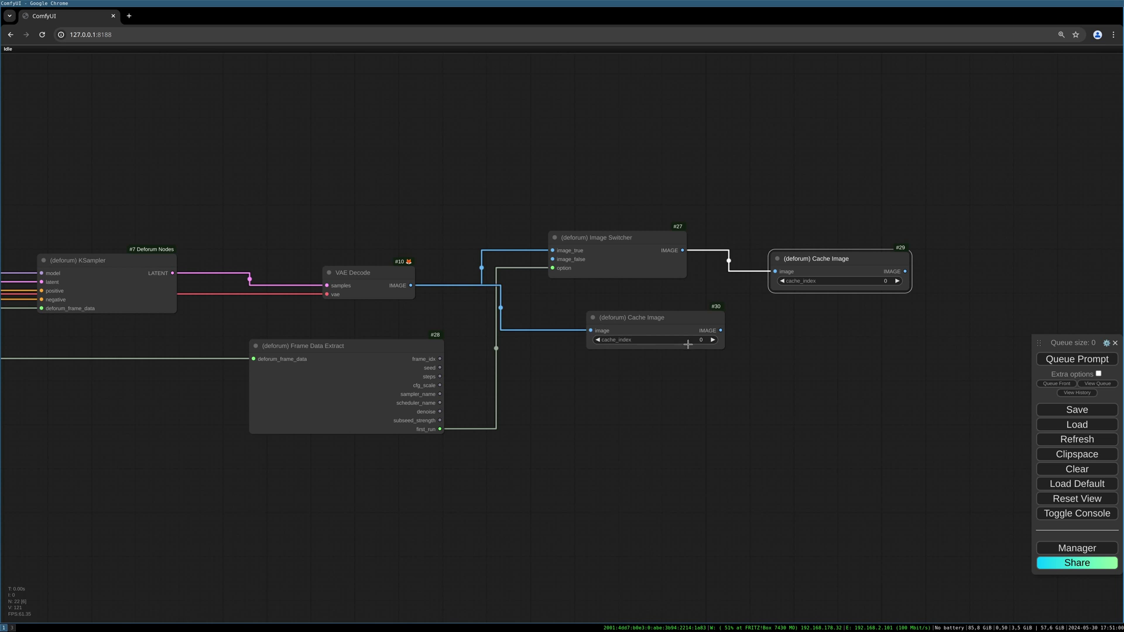
{"action": "left_click", "coordinate": [712, 340]}
{"action": "left_click_drag", "start_coordinate": [683, 324], "coordinate": [867, 327]}
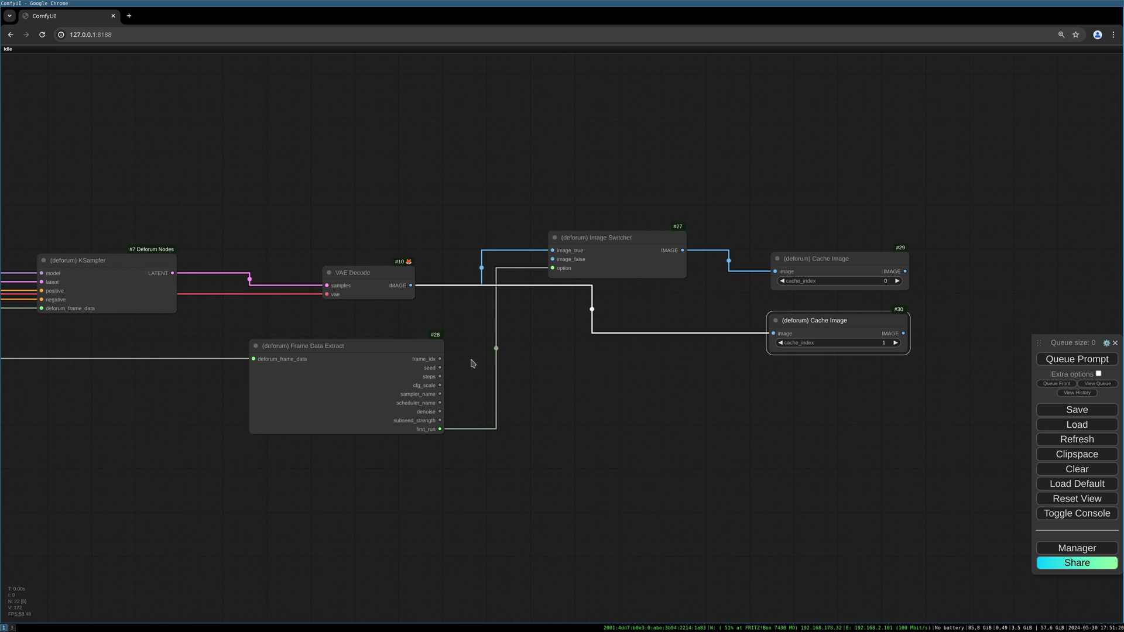
Move the Image Switcher node slightly higher.
{"action": "left_click_drag", "start_coordinate": [643, 244], "coordinate": [644, 236]}
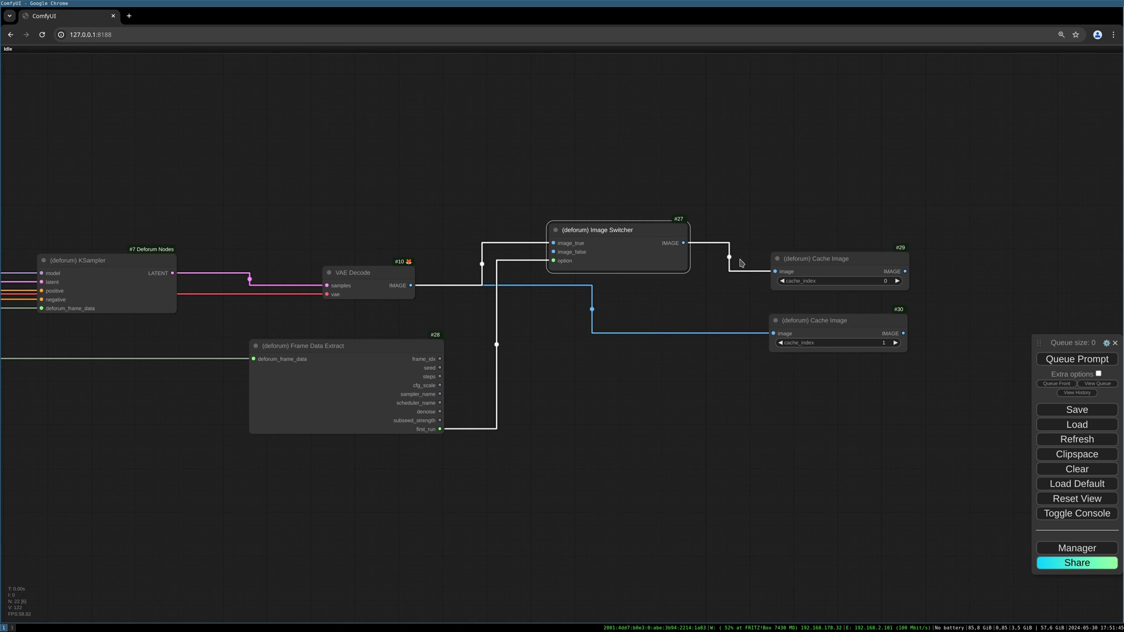
{"action": "left_click", "coordinate": [822, 262]}
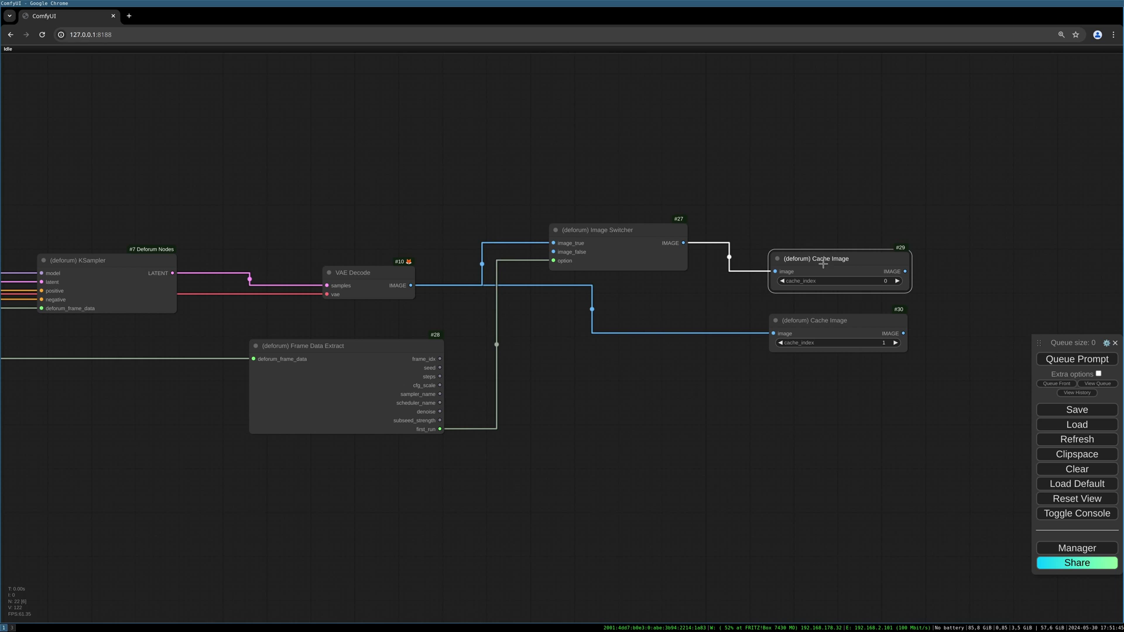
{"action": "left_click", "coordinate": [857, 323]}
Enable preview on the Cadence Interpolation node.
{"action": "left_click_drag", "start_coordinate": [377, 352], "coordinate": [383, 348]}
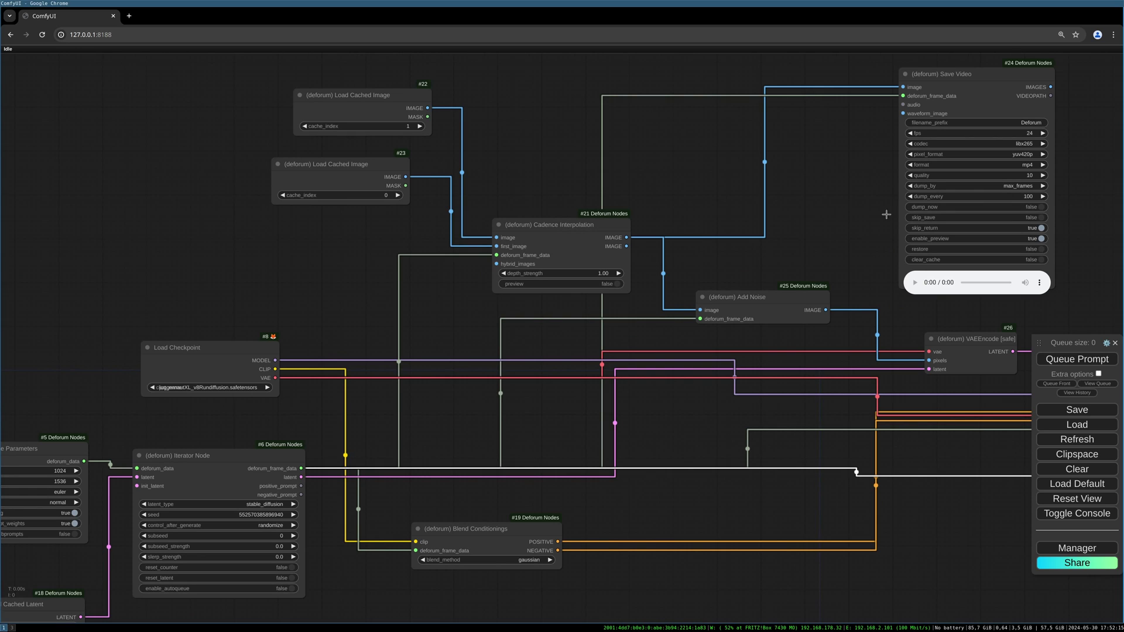
{"action": "left_click_drag", "start_coordinate": [651, 277], "coordinate": [636, 260]}
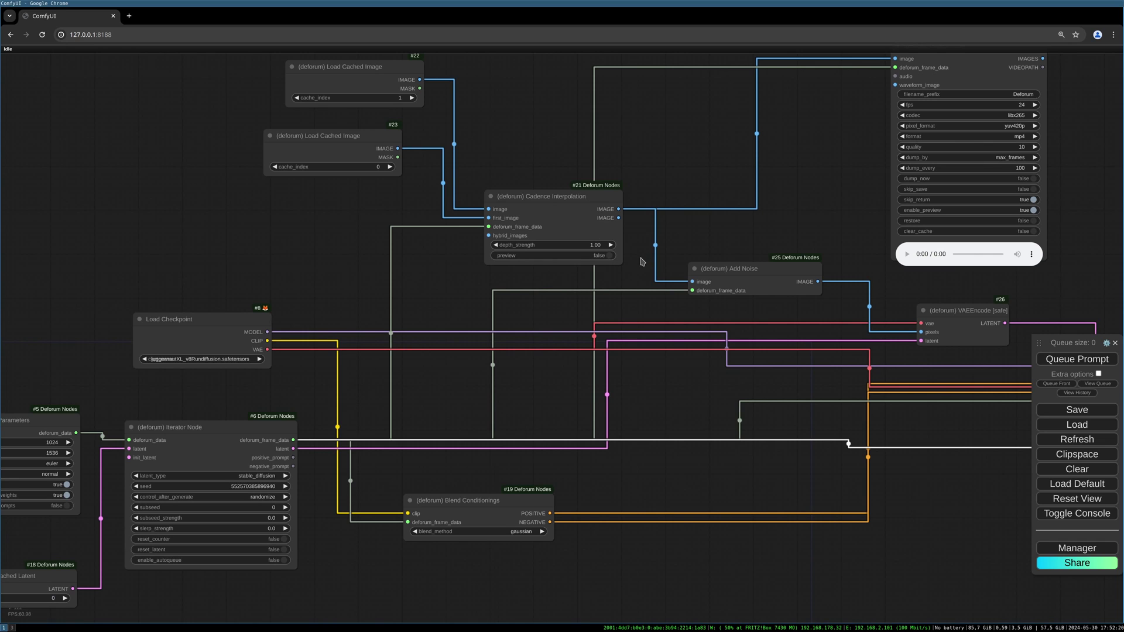
{"action": "left_click", "coordinate": [609, 255]}
Move the Blend Conditionings node slightly lower, beside the Iterator Node.
{"action": "left_click_drag", "start_coordinate": [632, 258], "coordinate": [613, 225]}
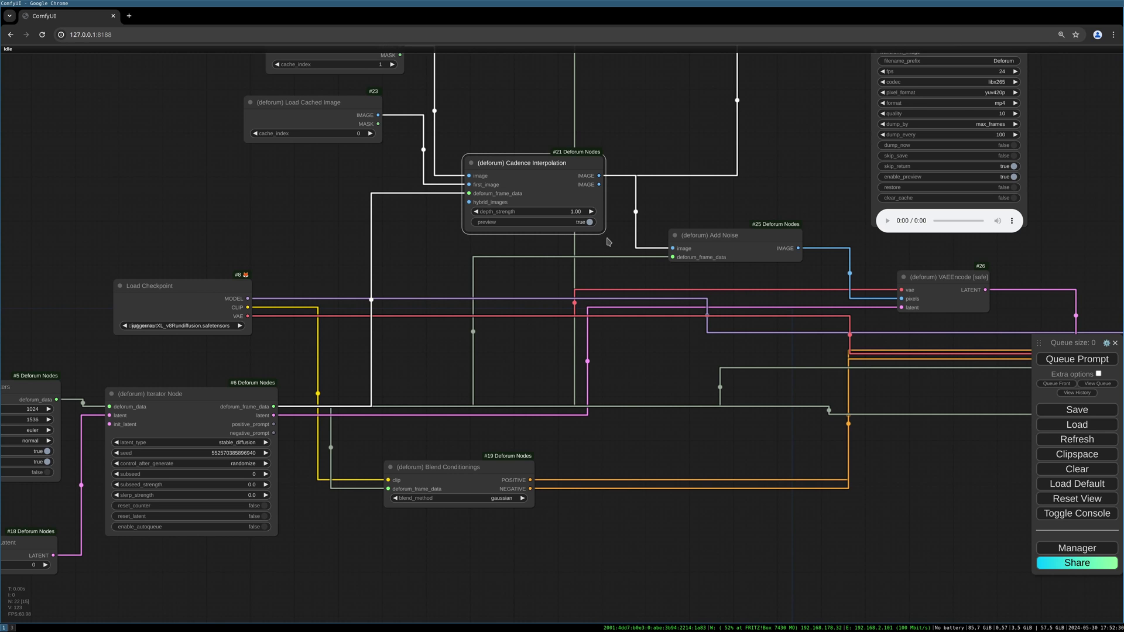
{"action": "left_click_drag", "start_coordinate": [418, 284], "coordinate": [520, 214]}
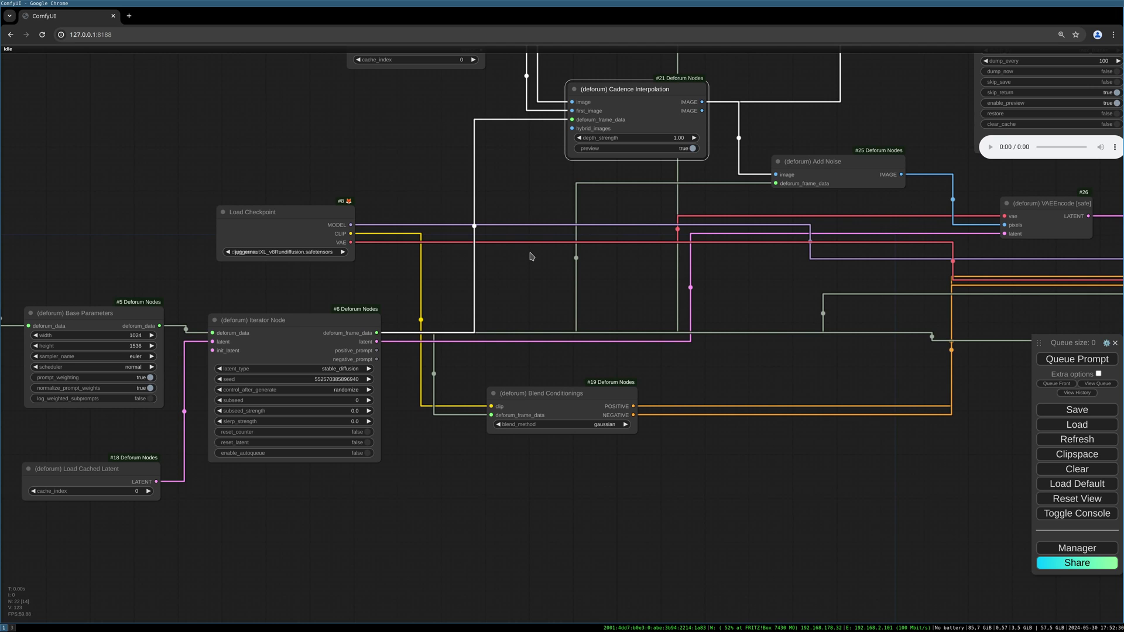
{"action": "left_click_drag", "start_coordinate": [534, 263], "coordinate": [573, 254]}
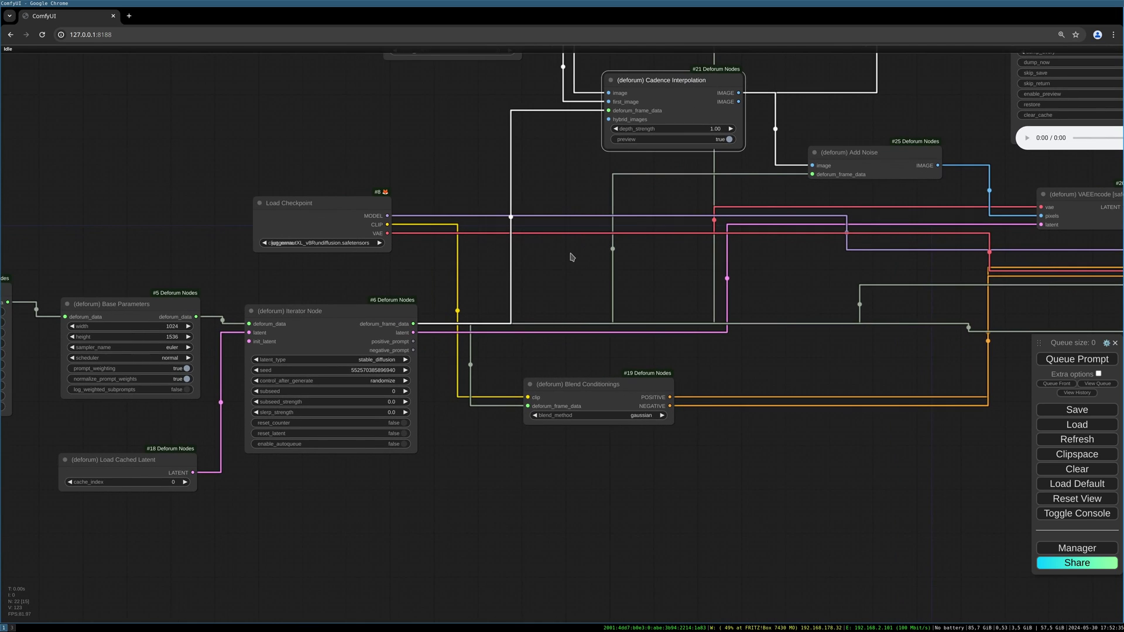
{"action": "left_click_drag", "start_coordinate": [462, 460], "coordinate": [458, 441]}
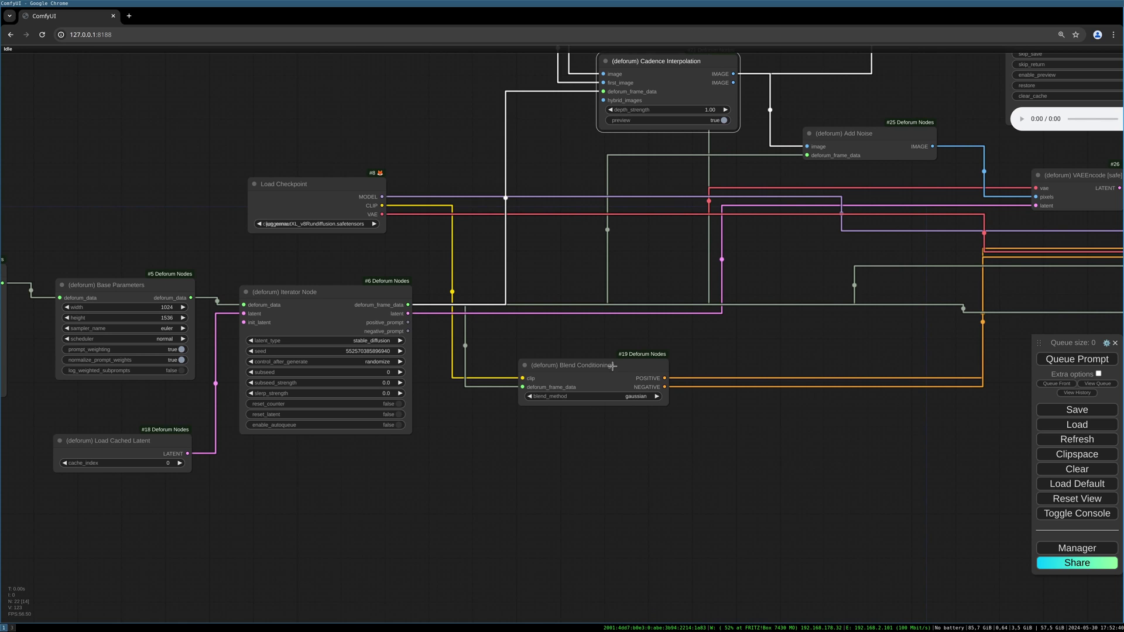
{"action": "left_click_drag", "start_coordinate": [612, 365], "coordinate": [606, 378]}
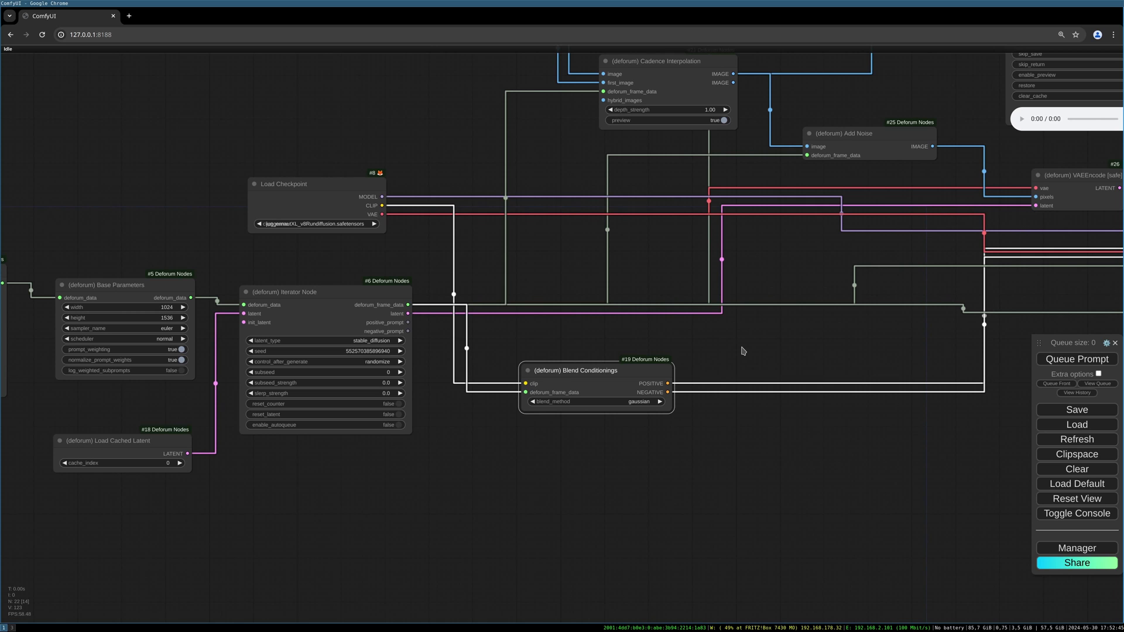
{"action": "left_click_drag", "start_coordinate": [742, 348], "coordinate": [712, 366]}
{"action": "left_click_drag", "start_coordinate": [764, 319], "coordinate": [740, 373]}
{"action": "left_click_drag", "start_coordinate": [642, 391], "coordinate": [657, 359]}
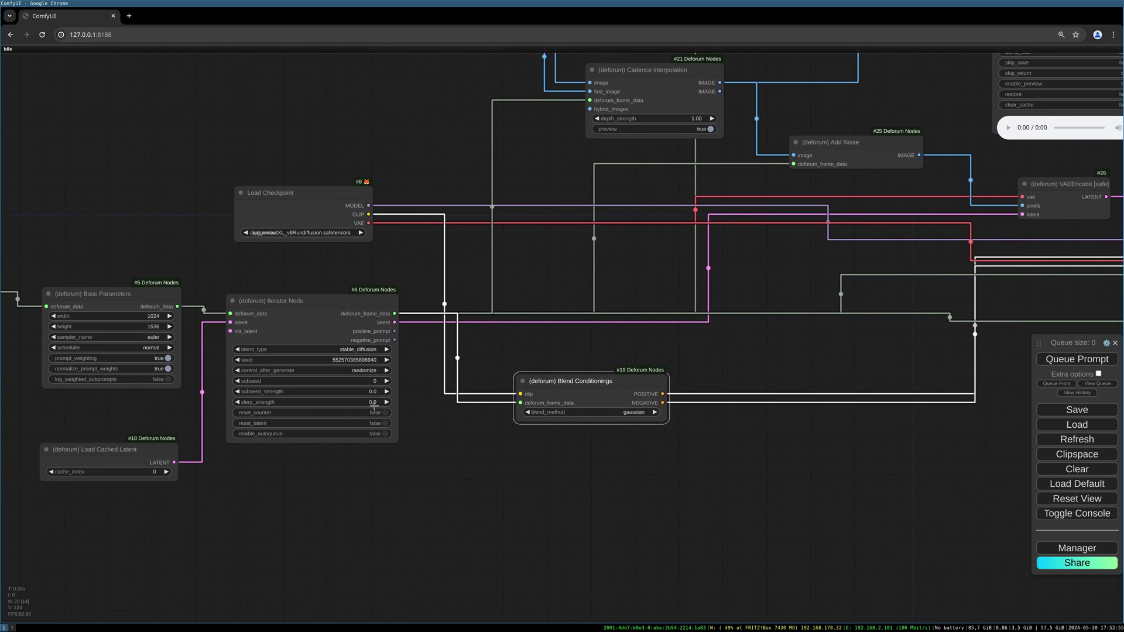
Enable reset_counter, reset_latent and enable_autoqueue on the Iterator Node.
{"action": "left_click_drag", "start_coordinate": [395, 421], "coordinate": [521, 417]}
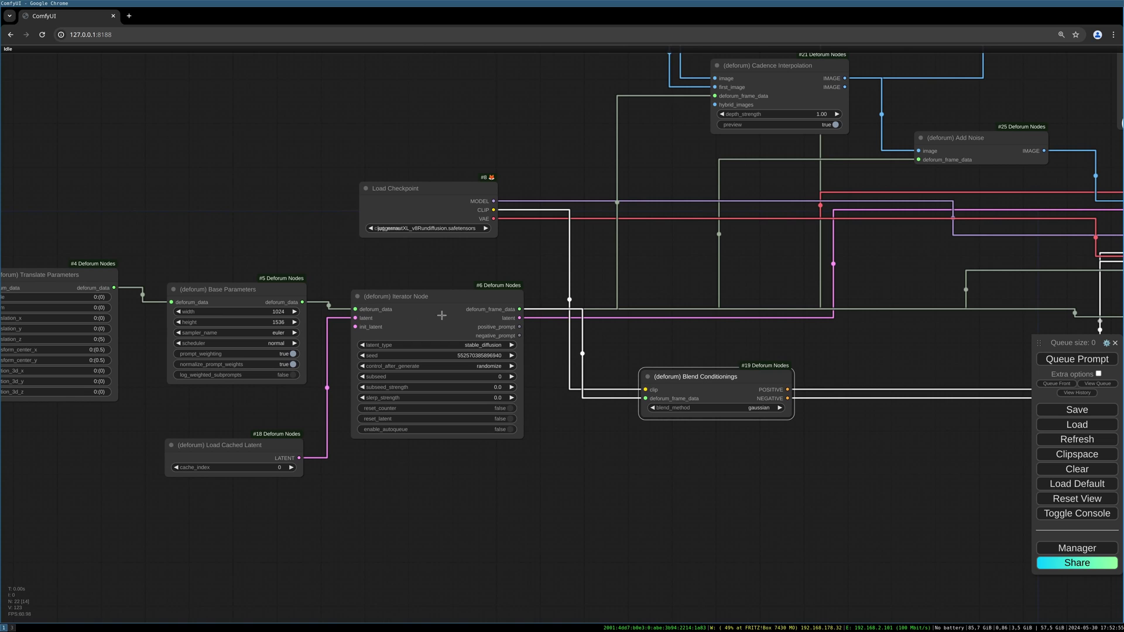
{"action": "left_click", "coordinate": [512, 409]}
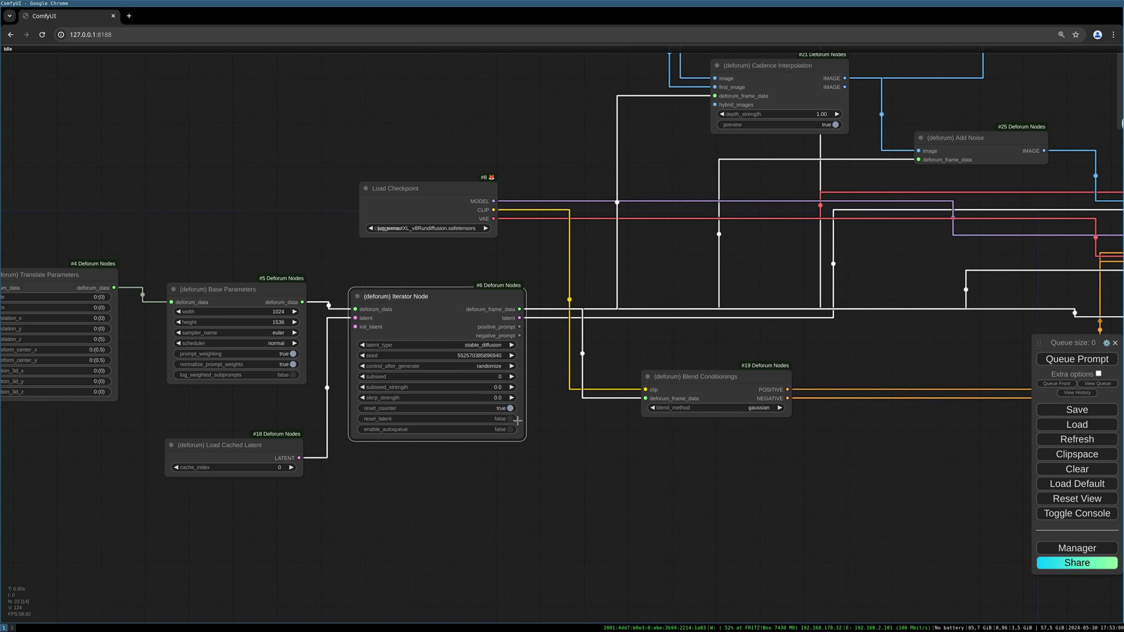
{"action": "left_click", "coordinate": [511, 419]}
{"action": "left_click", "coordinate": [511, 430]}
Run the workflow while watching the Cadence Interpolation preview, and dismiss the execution error.
{"action": "scroll", "coordinate": [691, 455], "scroll_direction": "right", "scroll_amount": 2}
{"action": "scroll", "coordinate": [675, 451], "scroll_direction": "right", "scroll_amount": 5}
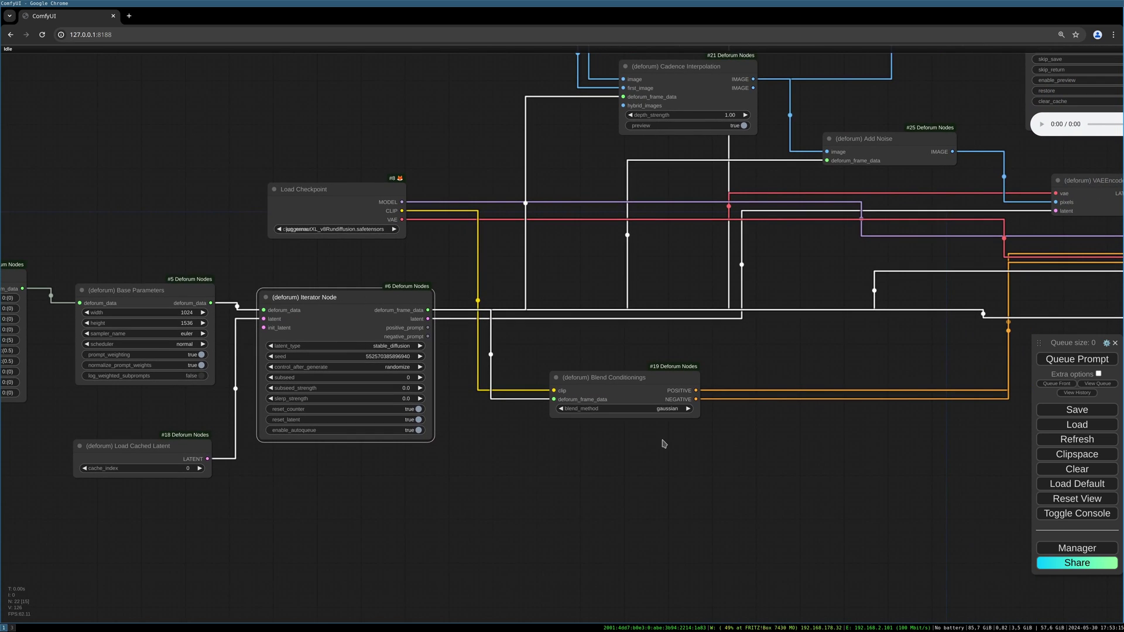
{"action": "scroll", "coordinate": [698, 445], "scroll_direction": "right", "scroll_amount": 6}
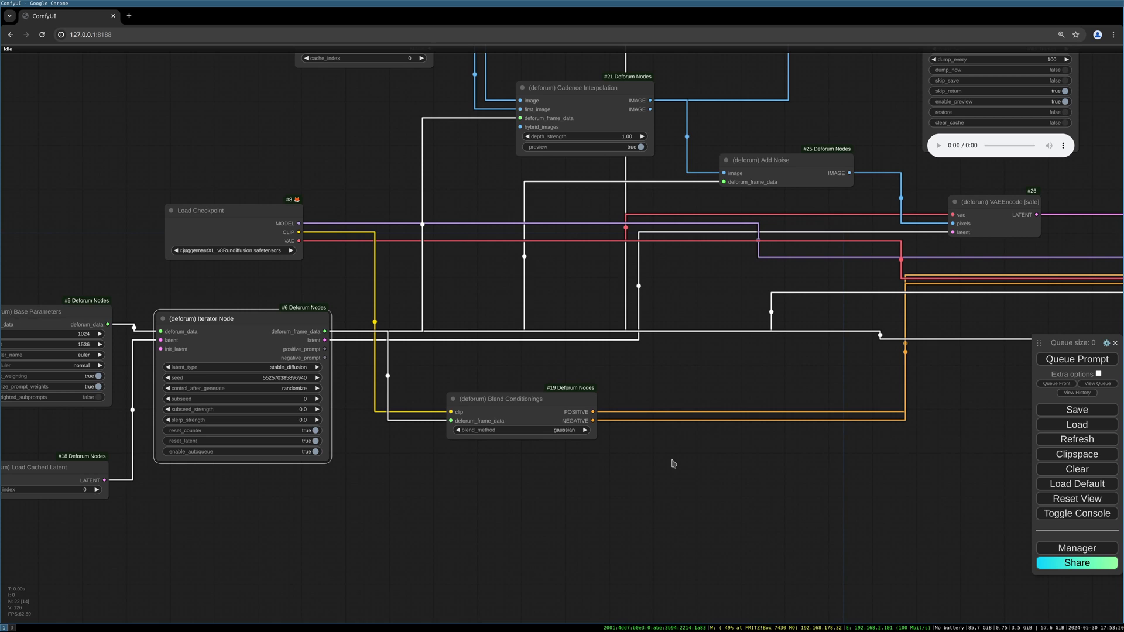
{"action": "scroll", "coordinate": [674, 464], "scroll_direction": "down", "scroll_amount": 4}
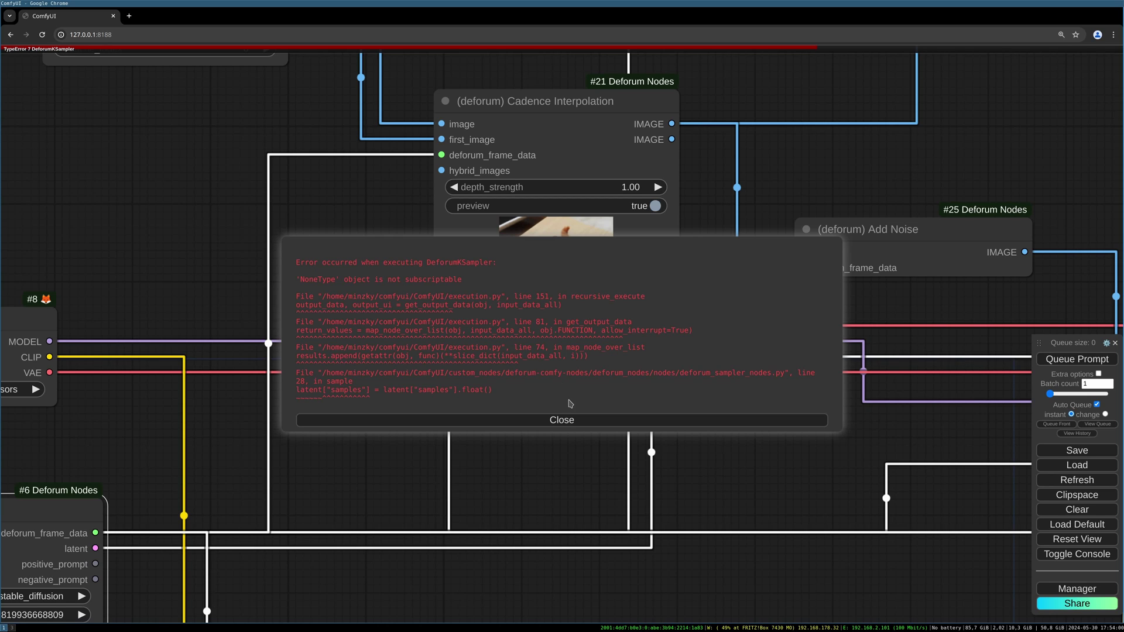
{"action": "left_click", "coordinate": [563, 419]}
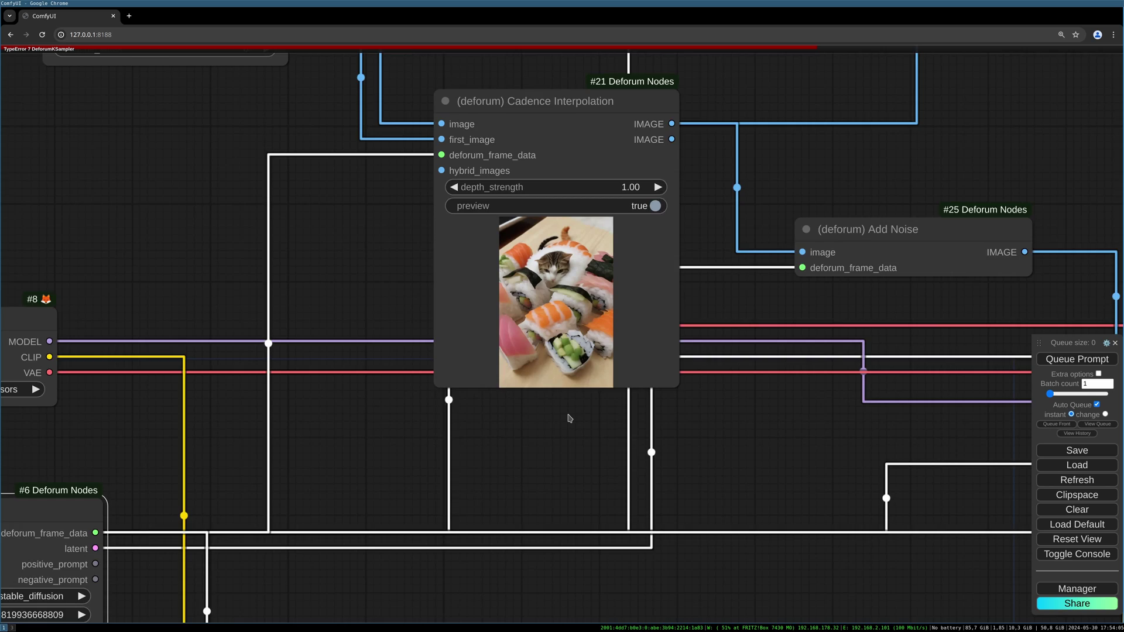
Move the Cadence Interpolation node higher, clear of Add Noise, then queue the prompt again and dismiss the error.
{"action": "scroll", "coordinate": [568, 418], "scroll_direction": "down", "scroll_amount": 4}
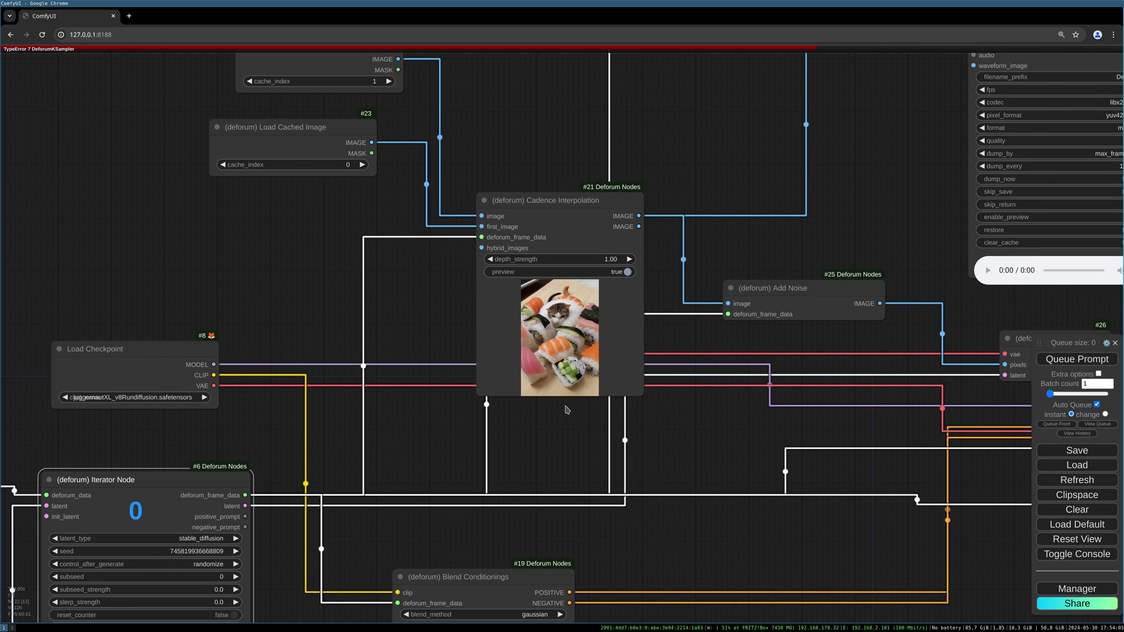
{"action": "left_click_drag", "start_coordinate": [611, 201], "coordinate": [631, 160]}
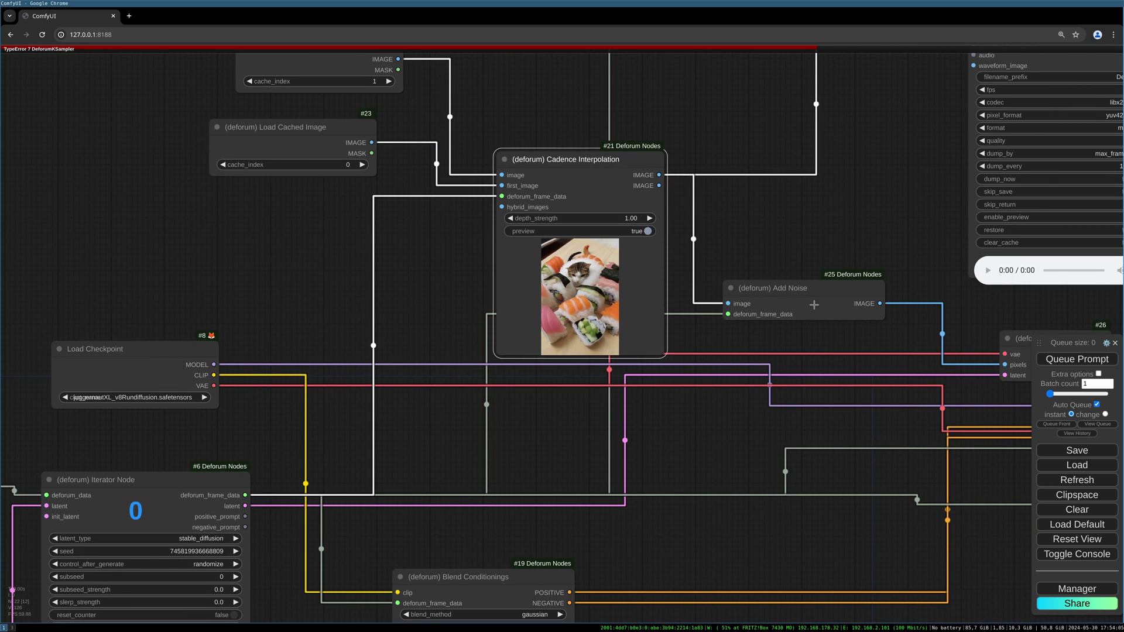
{"action": "left_click", "coordinate": [1074, 359]}
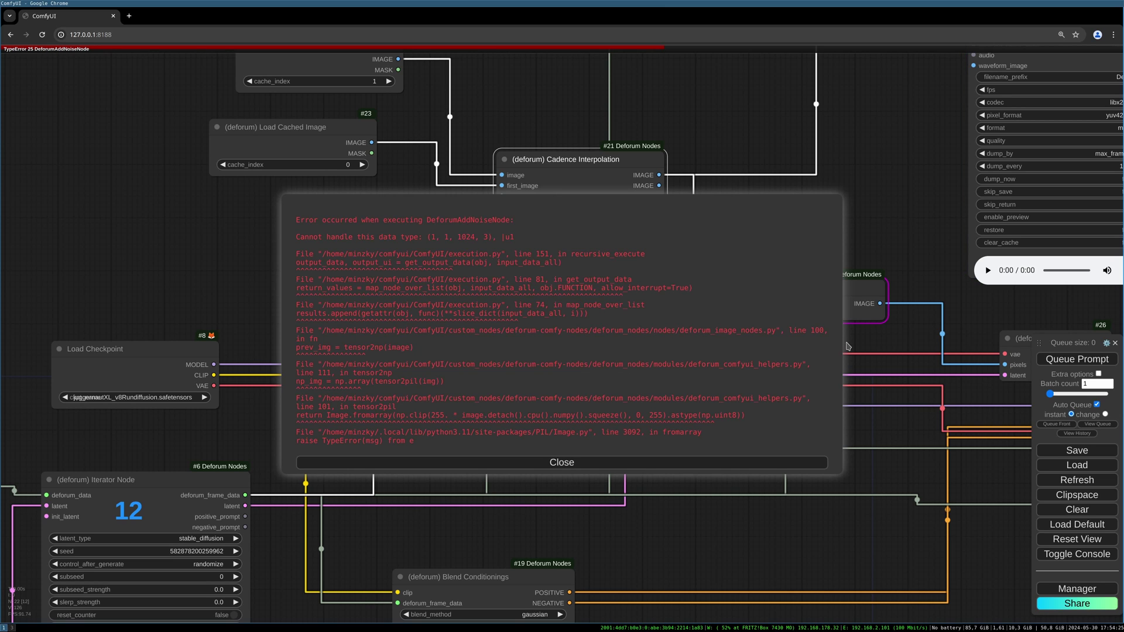
{"action": "key", "text": "Escape"}
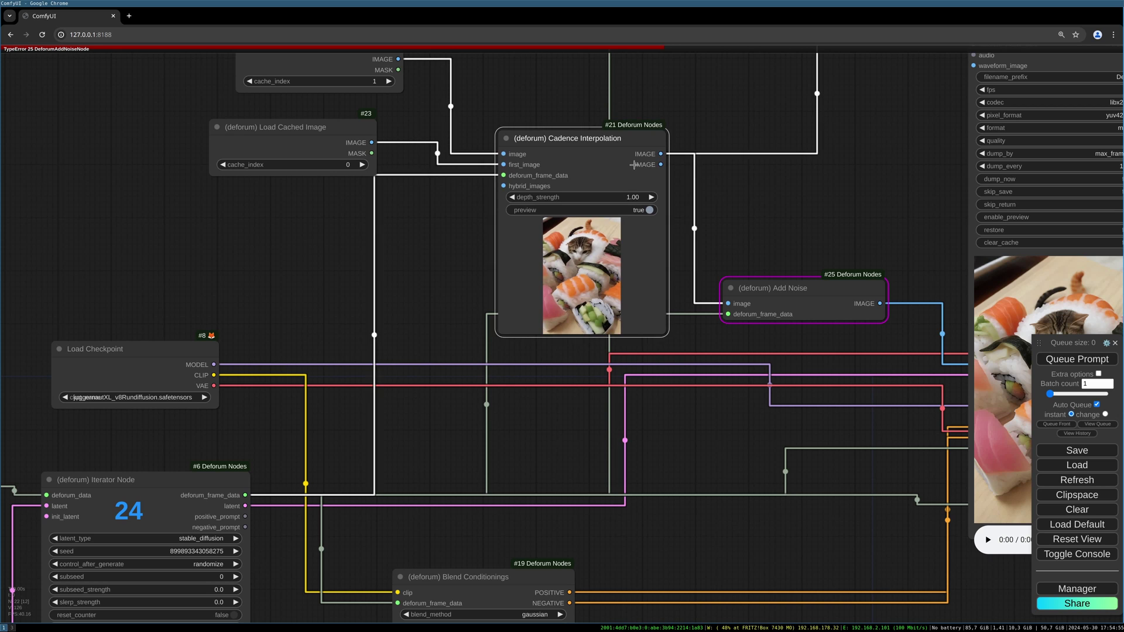
Connect Cadence Interpolation's second IMAGE output to Add Noise's image input, replacing the link from its first output.
{"action": "left_click_drag", "start_coordinate": [787, 199], "coordinate": [679, 238]}
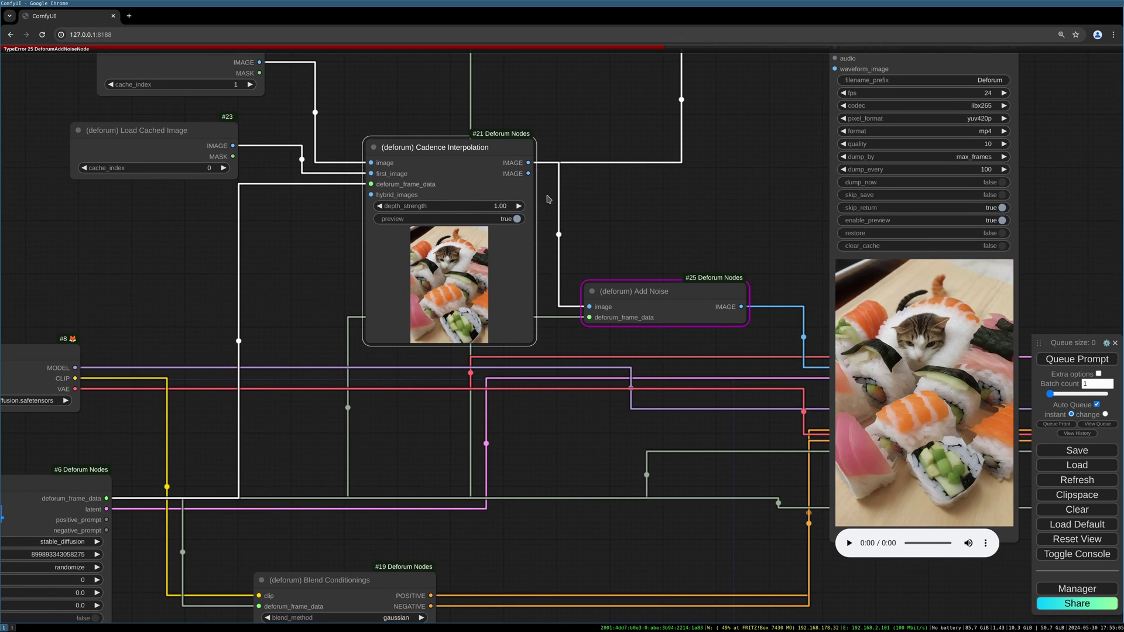
{"action": "left_click_drag", "start_coordinate": [528, 173], "coordinate": [587, 308]}
{"action": "left_click_drag", "start_coordinate": [521, 147], "coordinate": [525, 147]}
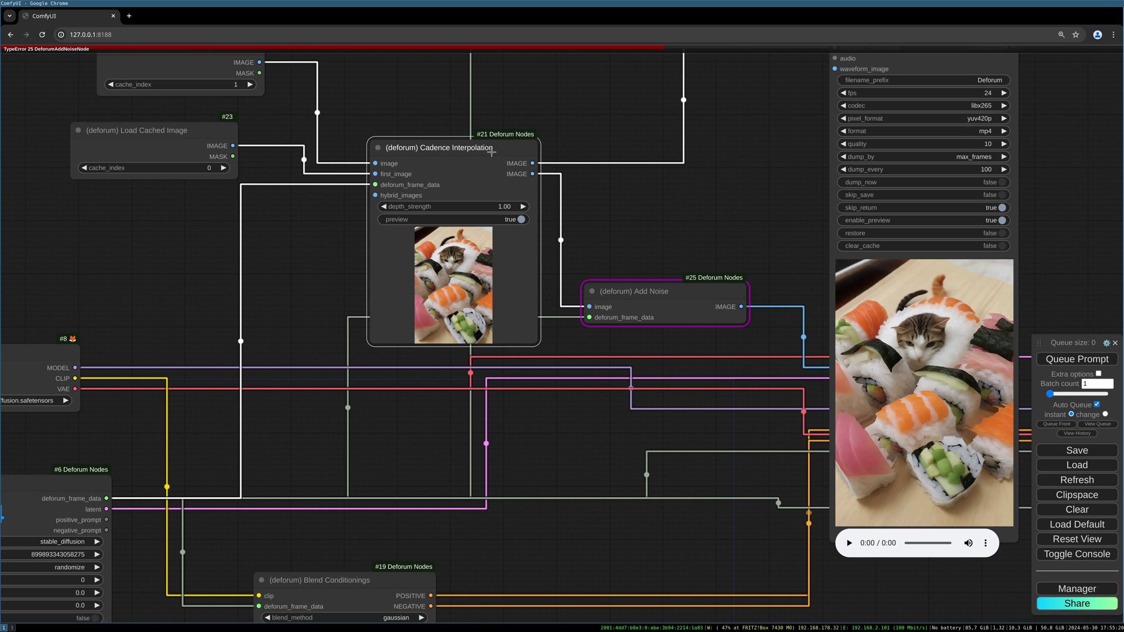
{"action": "left_click_drag", "start_coordinate": [492, 152], "coordinate": [493, 153]}
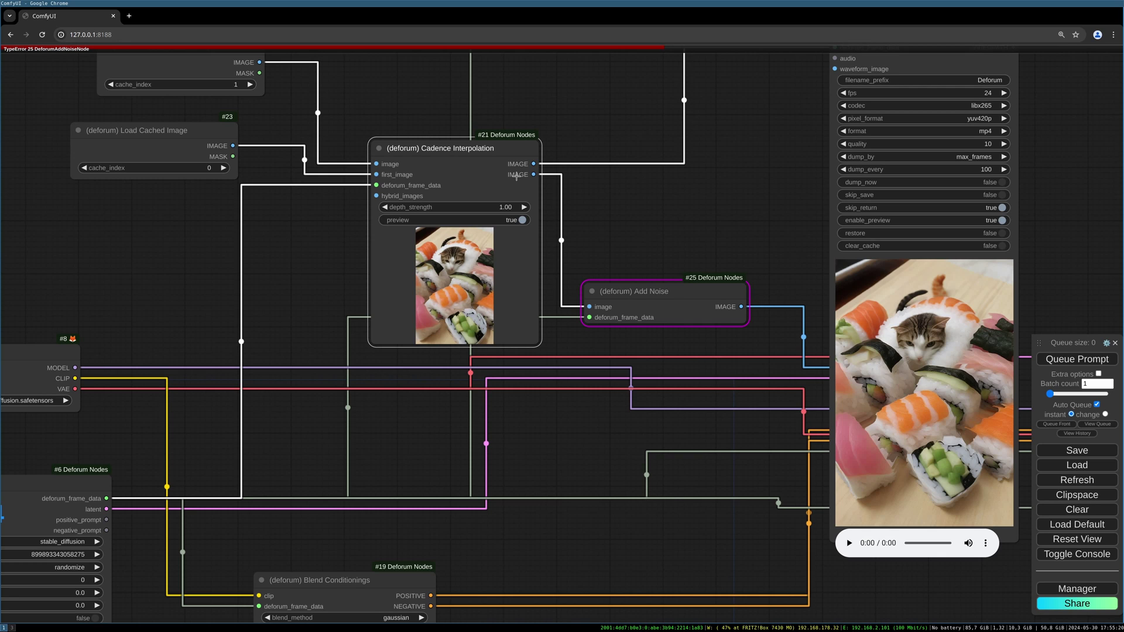
{"action": "left_click_drag", "start_coordinate": [516, 175], "coordinate": [591, 308]}
Queue the prompt with the rewired Add Noise input and examine the Cadence Interpolation preview up close.
{"action": "left_click", "coordinate": [1072, 358]}
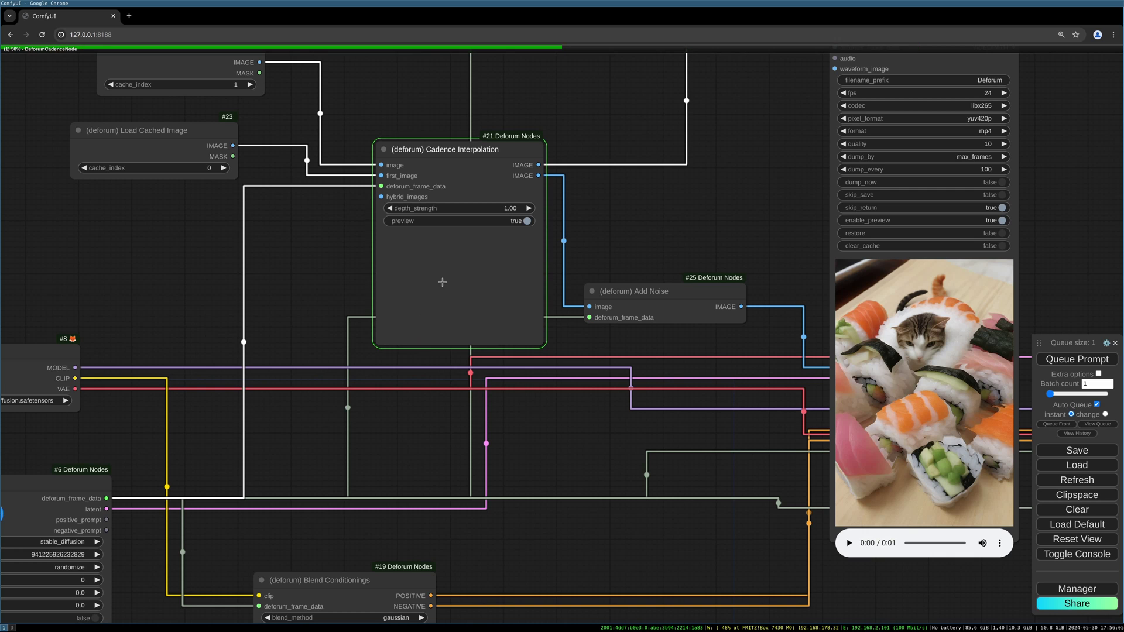
{"action": "scroll", "coordinate": [443, 283], "scroll_direction": "up", "scroll_amount": 4}
{"action": "scroll", "coordinate": [443, 282], "scroll_direction": "up", "scroll_amount": 3}
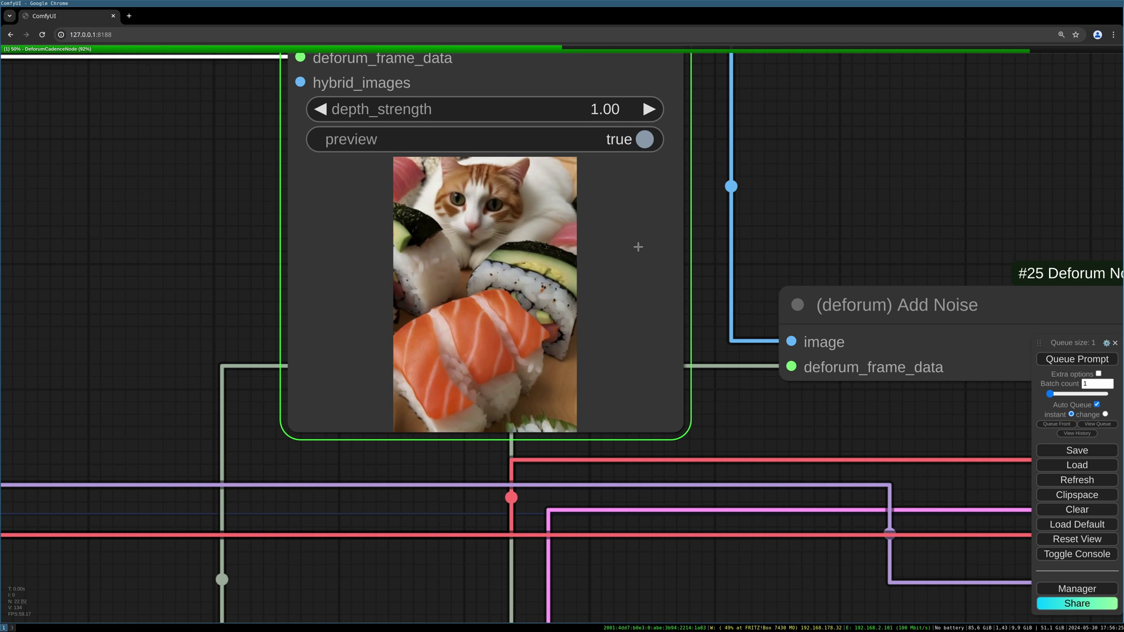
Move the Prompt node farther away from the Cadence Parameters node.
{"action": "scroll", "coordinate": [638, 246], "scroll_direction": "down", "scroll_amount": 5}
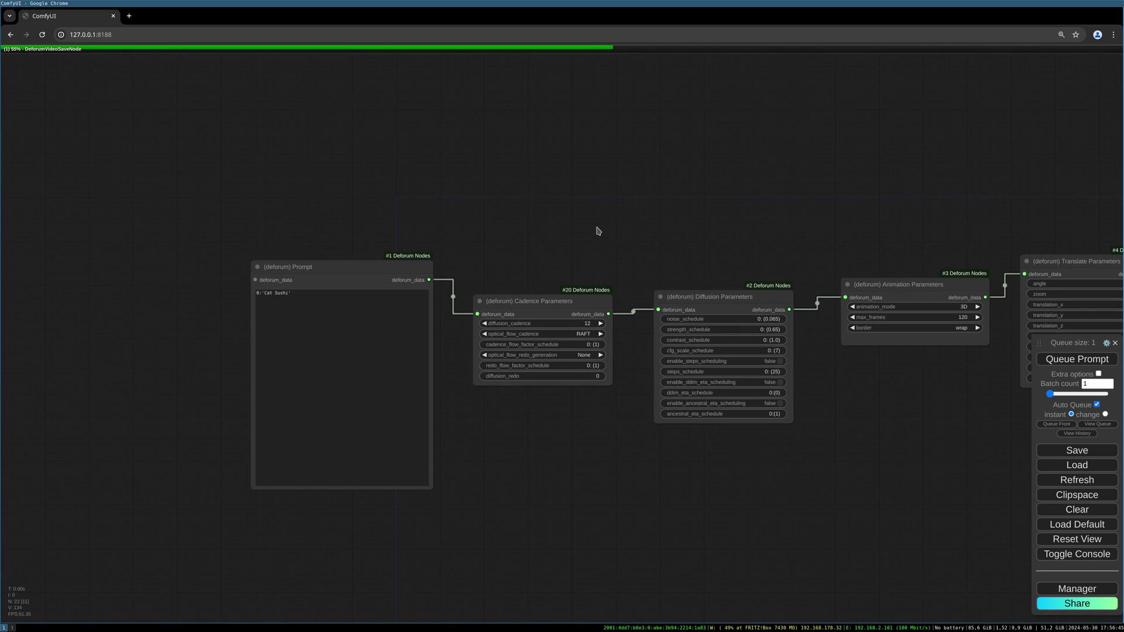
{"action": "left_click_drag", "start_coordinate": [404, 269], "coordinate": [369, 266]}
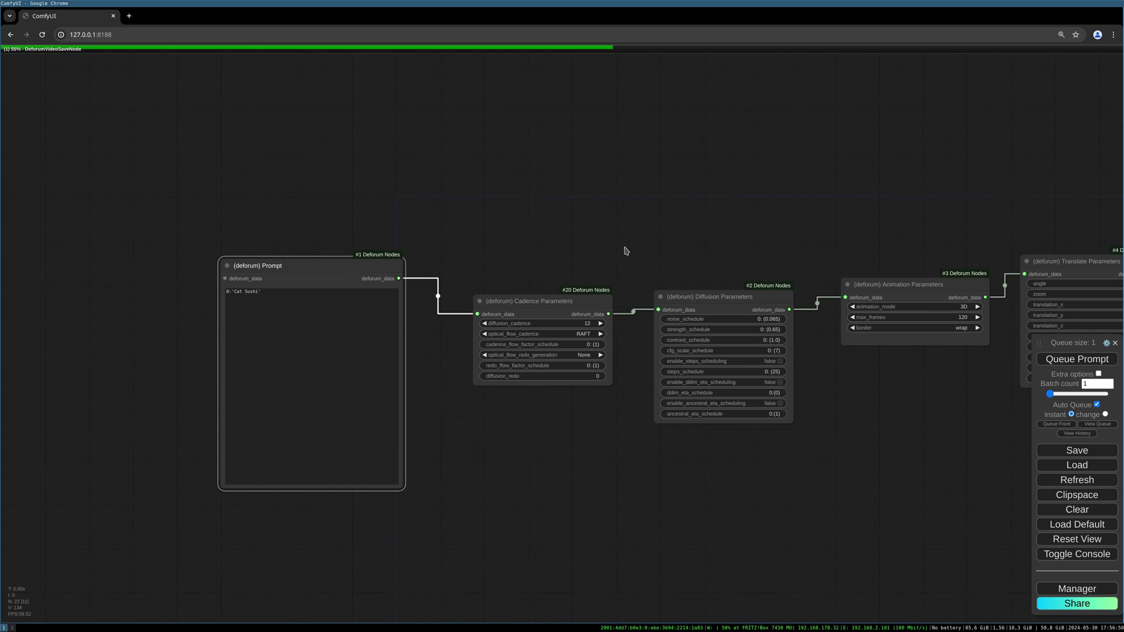
{"action": "scroll", "coordinate": [627, 249], "scroll_direction": "up", "scroll_amount": 3}
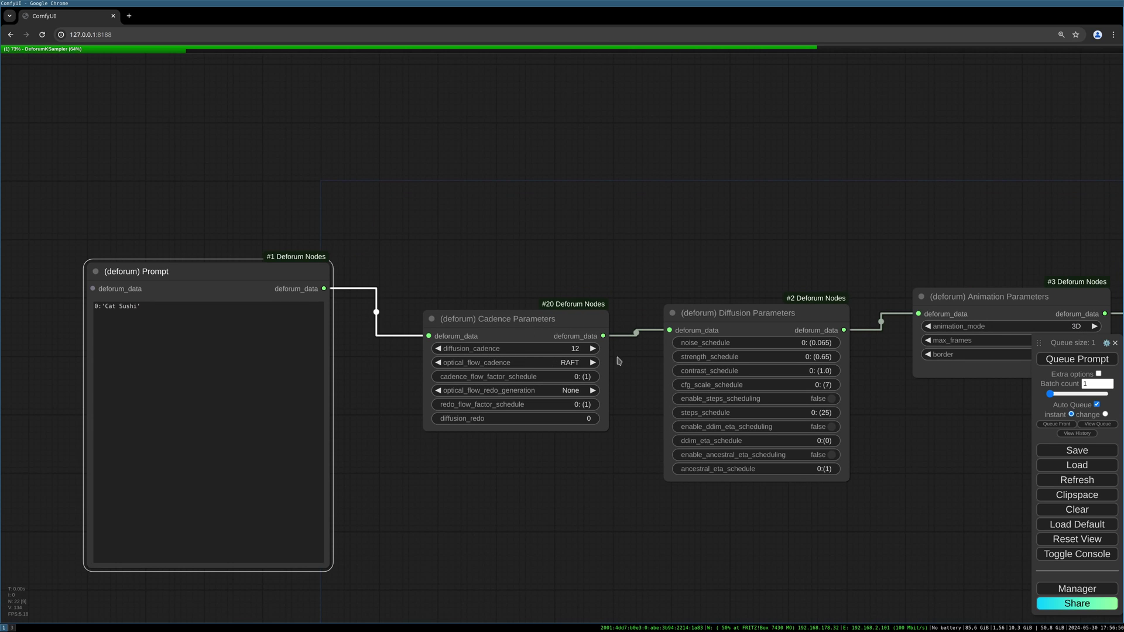
Examine the diffusion_cadence setting on the Cadence Parameters node and close its value editor without entering a new value.
{"action": "left_click_drag", "start_coordinate": [627, 368], "coordinate": [625, 353]}
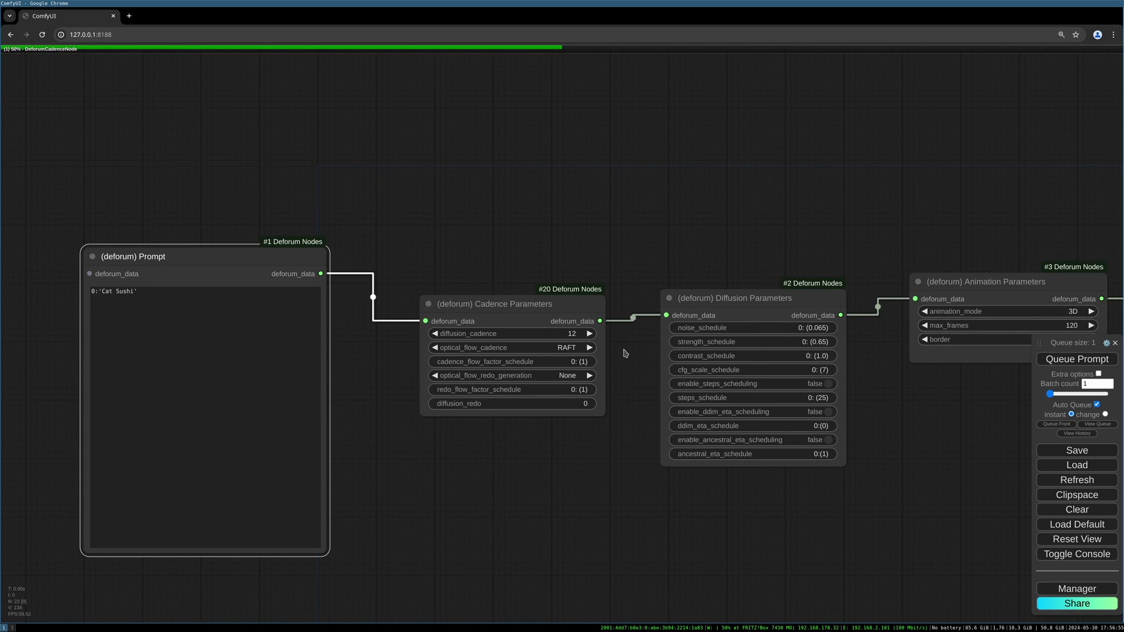
{"action": "scroll", "coordinate": [622, 355], "scroll_direction": "up", "scroll_amount": 3}
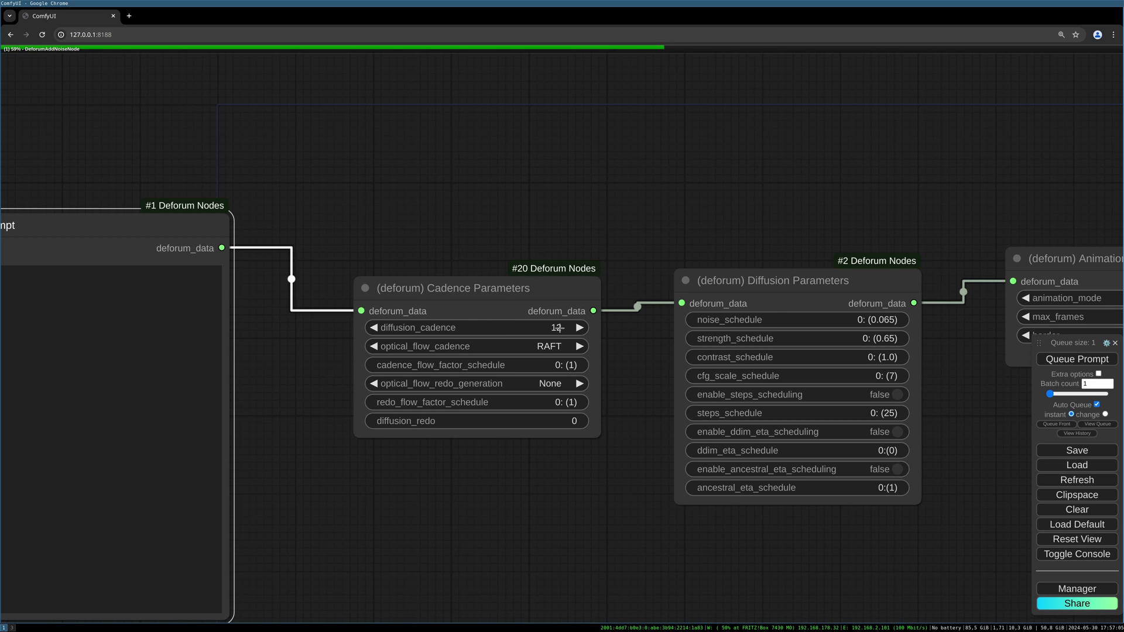
{"action": "left_click", "coordinate": [557, 328]}
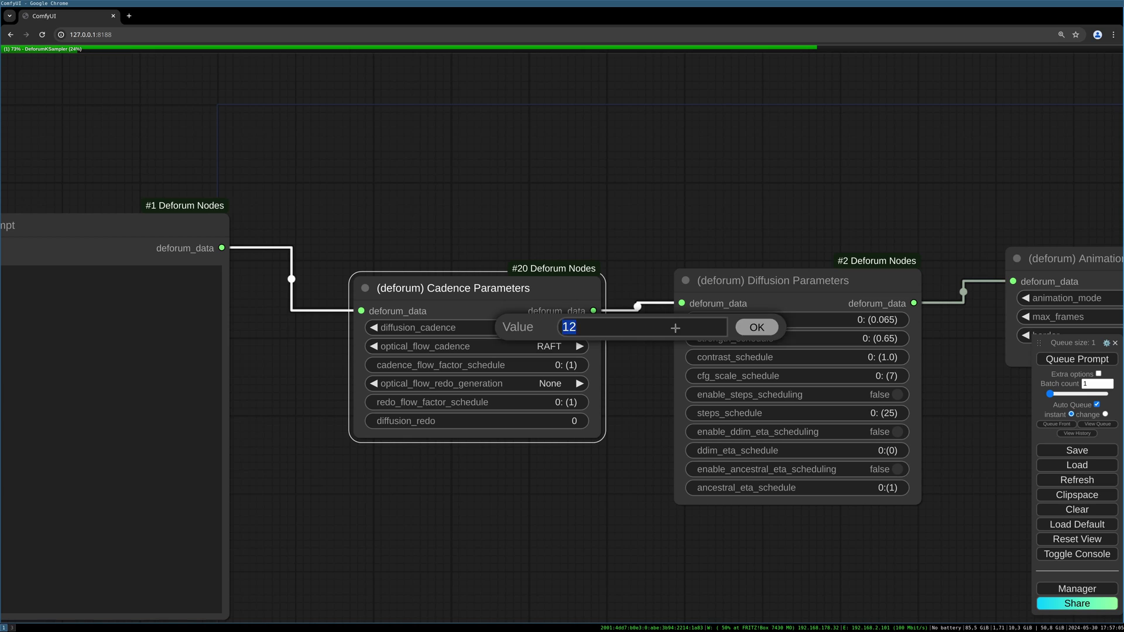
{"action": "key", "text": "Return"}
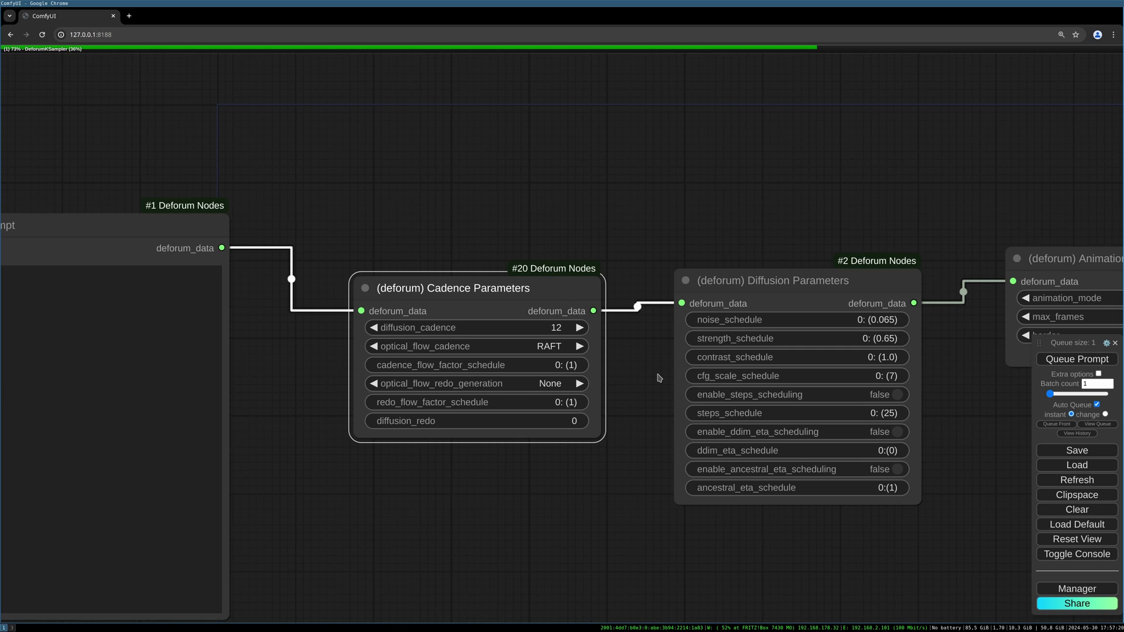
{"action": "scroll", "coordinate": [656, 379], "scroll_direction": "down", "scroll_amount": 1}
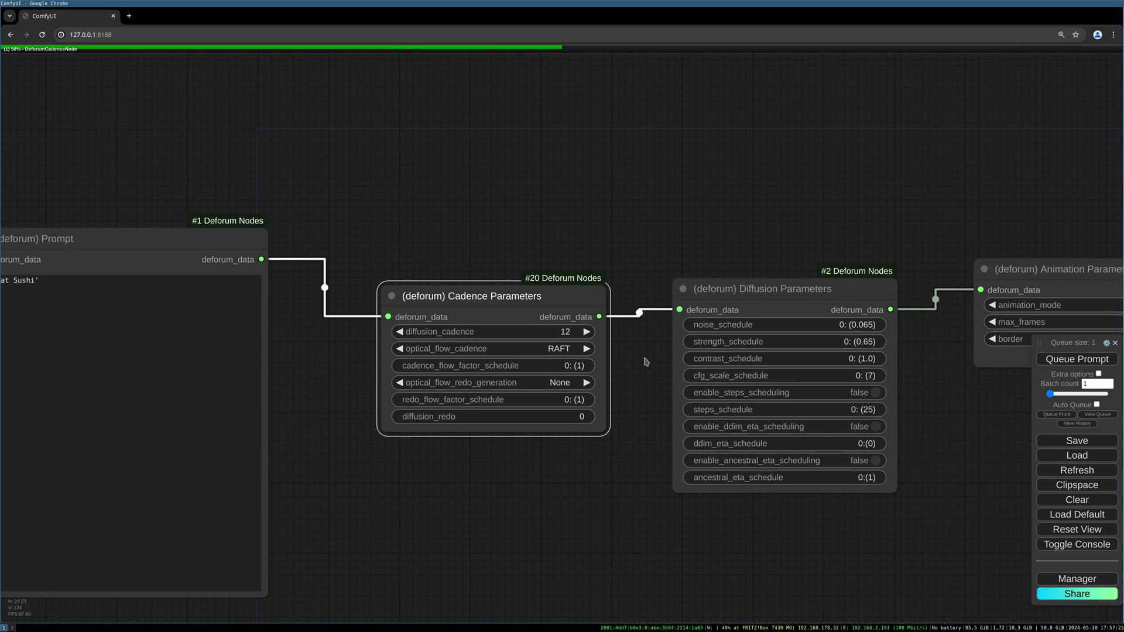
Move the Save Video node up and away from Cadence Interpolation, clear of the VAEEncode and KSampler nodes and their links.
{"action": "left_click_drag", "start_coordinate": [941, 351], "coordinate": [704, 326]}
{"action": "scroll", "coordinate": [704, 326], "scroll_direction": "down", "scroll_amount": 2}
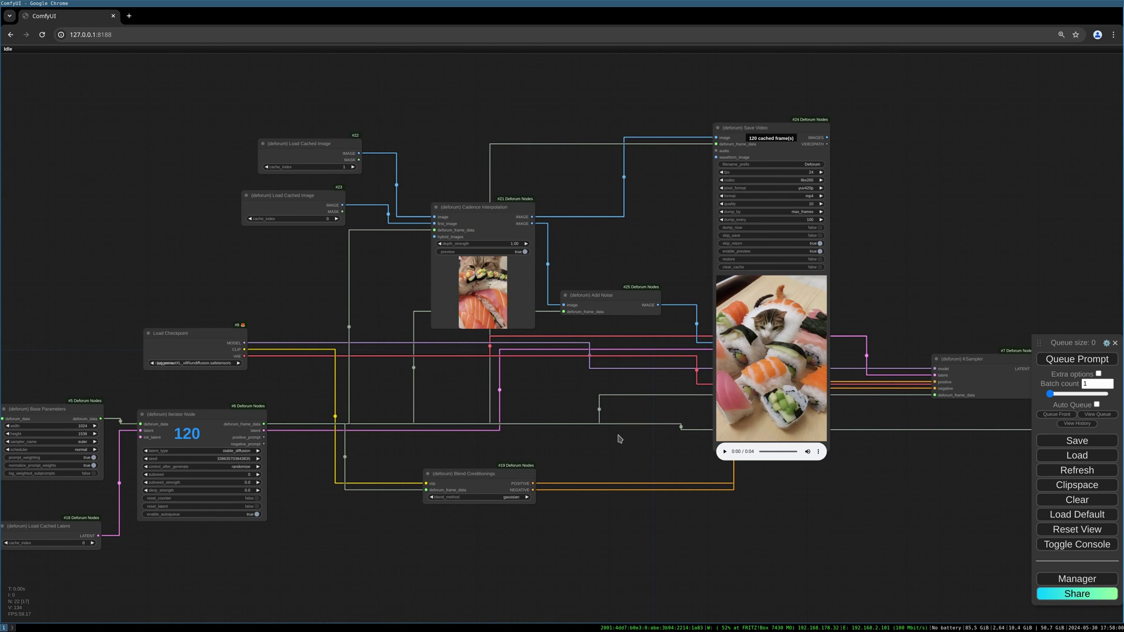
{"action": "left_click_drag", "start_coordinate": [619, 439], "coordinate": [553, 431]}
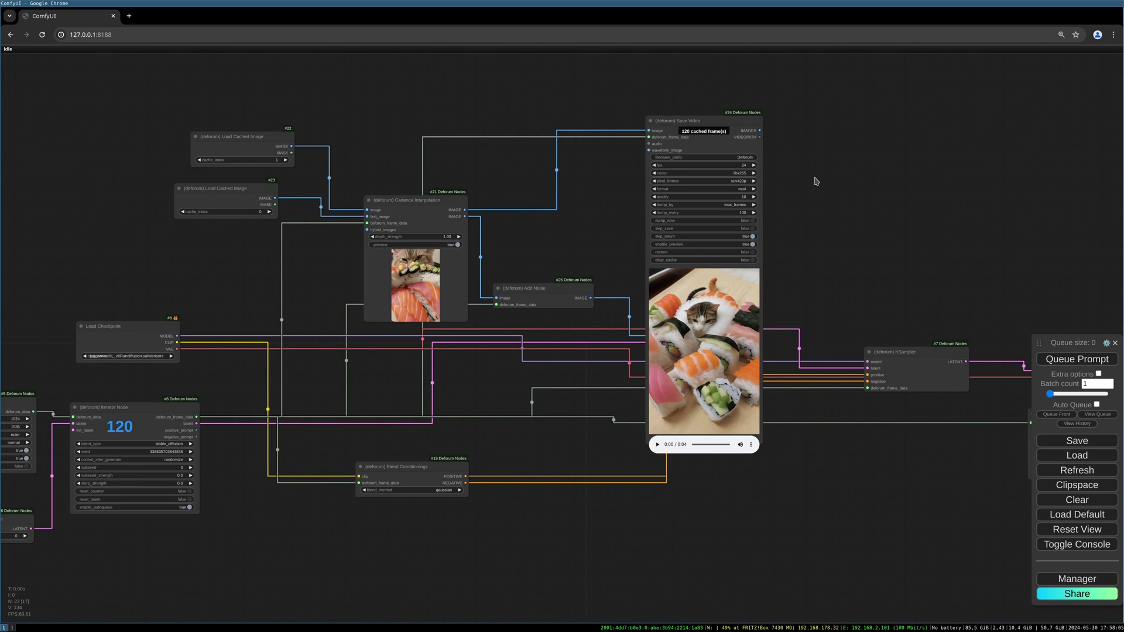
{"action": "left_click_drag", "start_coordinate": [816, 181], "coordinate": [677, 292]}
{"action": "left_click_drag", "start_coordinate": [606, 232], "coordinate": [753, 92]}
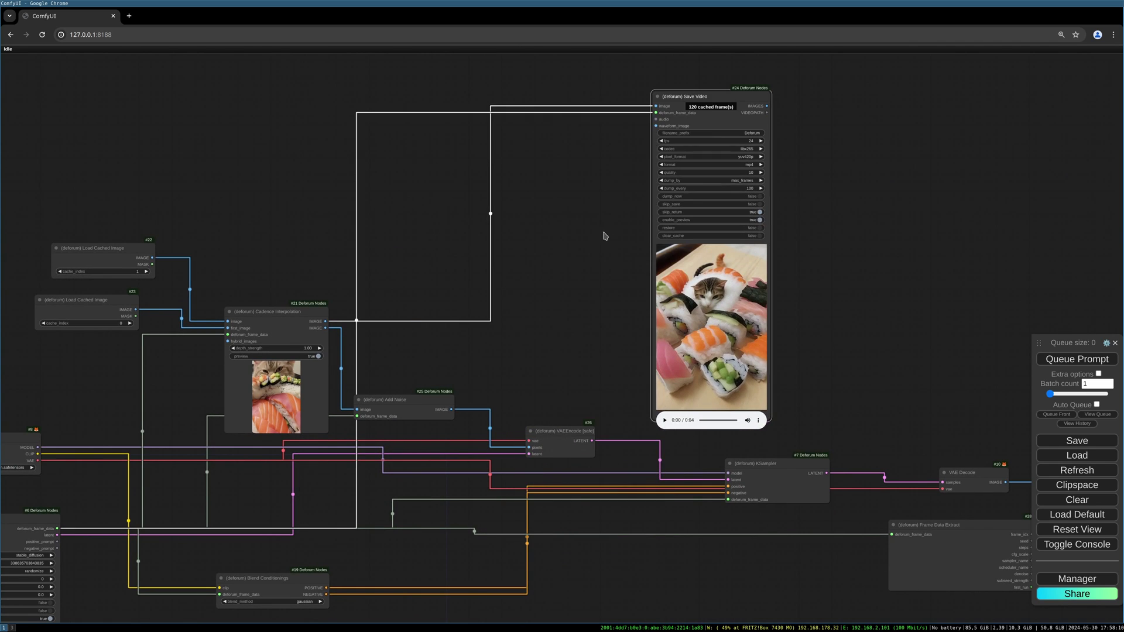
Move the Frame Data Extract node directly beneath KSampler and shift the VAE Decode node slightly lower.
{"action": "scroll", "coordinate": [570, 290], "scroll_direction": "down", "scroll_amount": 3}
{"action": "left_click_drag", "start_coordinate": [422, 340], "coordinate": [511, 295]}
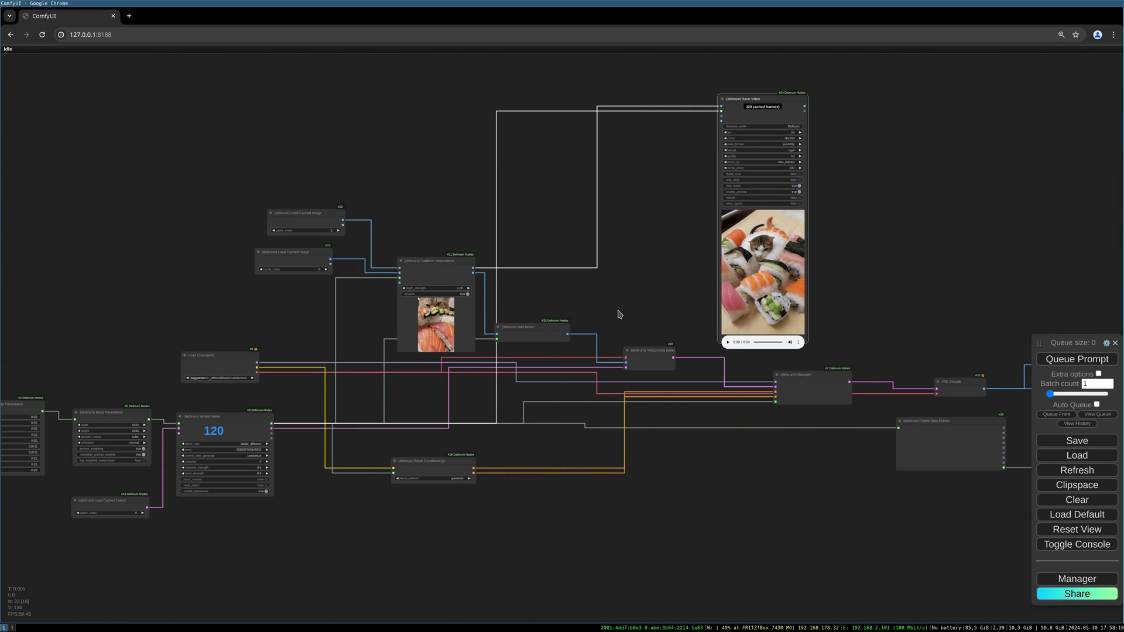
{"action": "scroll", "coordinate": [614, 296], "scroll_direction": "down", "scroll_amount": 5}
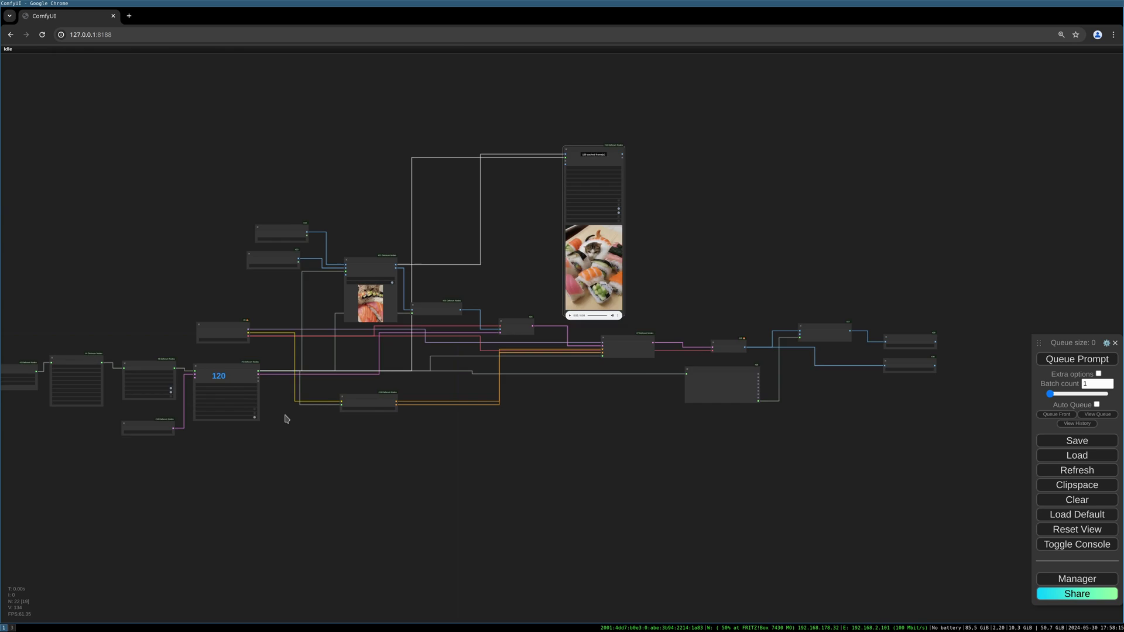
{"action": "scroll", "coordinate": [287, 419], "scroll_direction": "up", "scroll_amount": 4}
{"action": "left_click_drag", "start_coordinate": [797, 386], "coordinate": [562, 413]}
{"action": "left_click_drag", "start_coordinate": [617, 392], "coordinate": [487, 398]}
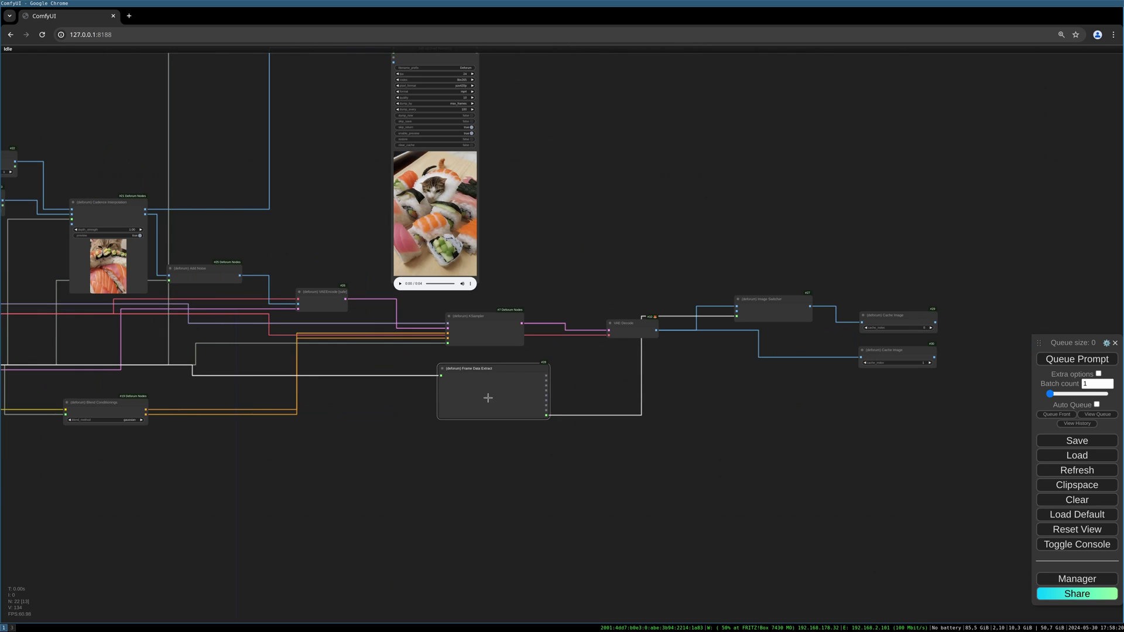
{"action": "left_click_drag", "start_coordinate": [629, 323], "coordinate": [634, 337]}
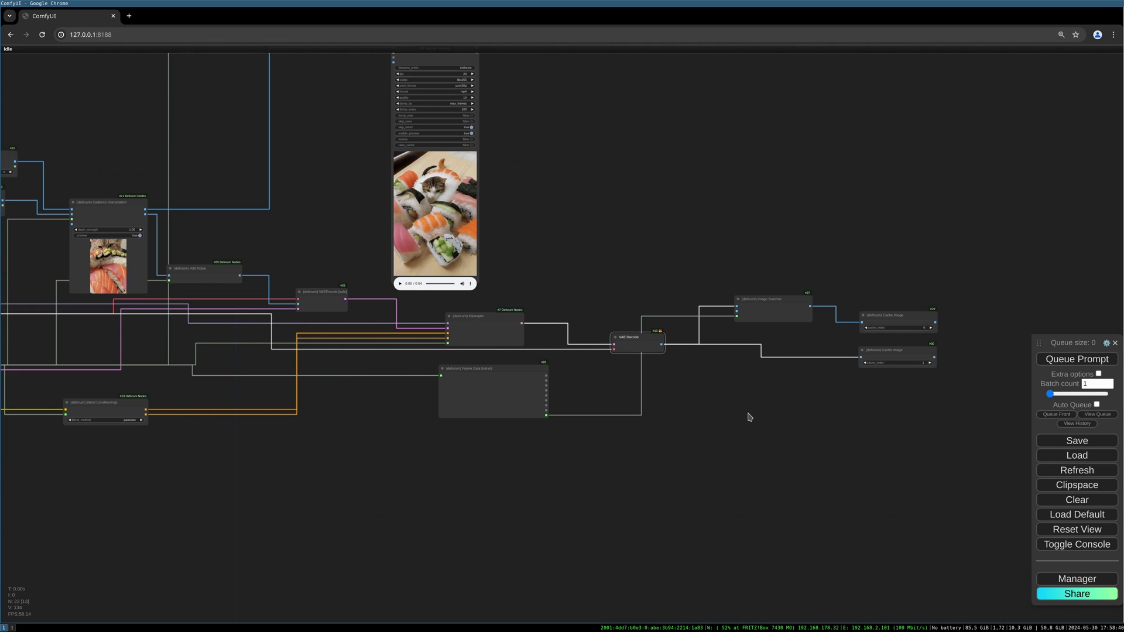
Shift the Frame Data Extract node farther from VAE Decode, toward the Blend Conditionings node, keeping it below KSampler.
{"action": "left_click_drag", "start_coordinate": [527, 387], "coordinate": [516, 377]}
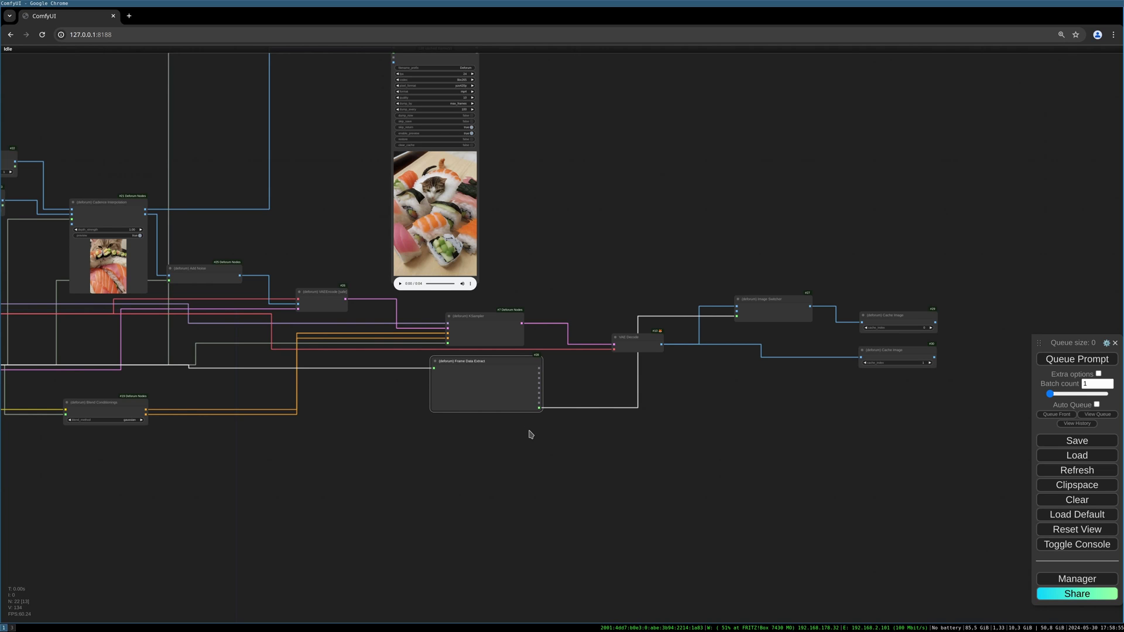
{"action": "left_click_drag", "start_coordinate": [522, 393], "coordinate": [502, 396]}
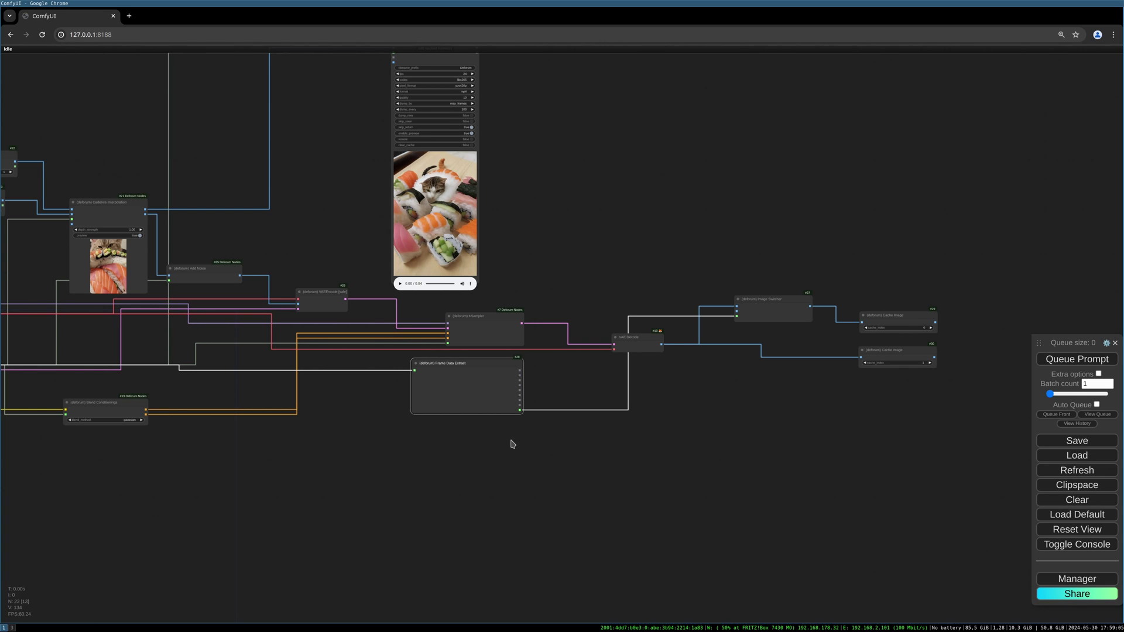
{"action": "left_click_drag", "start_coordinate": [498, 387], "coordinate": [477, 379]}
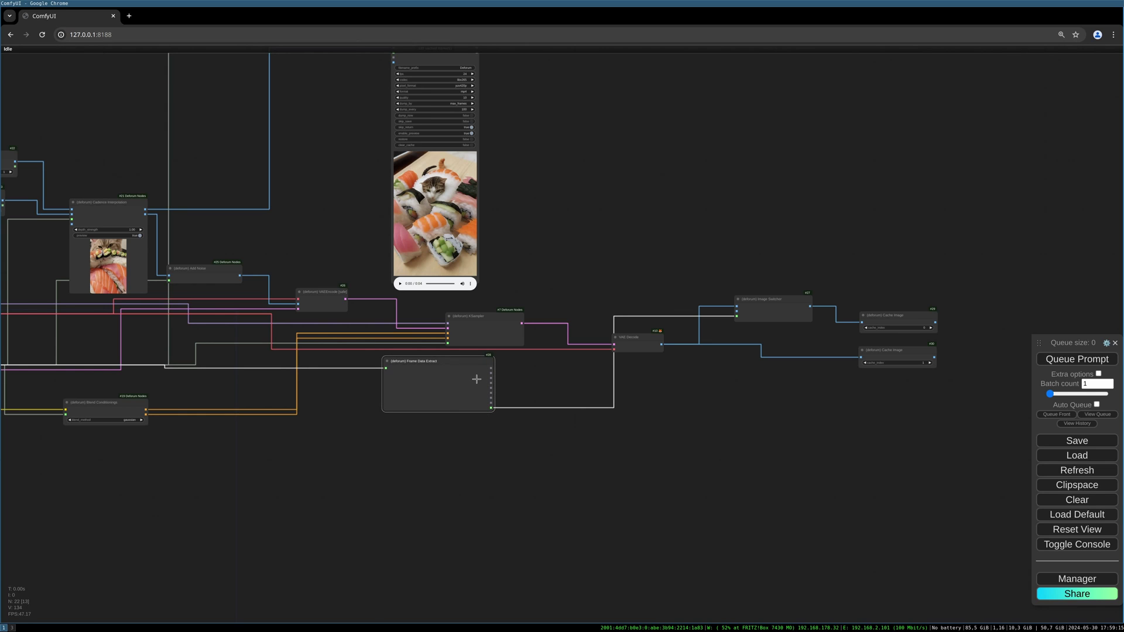